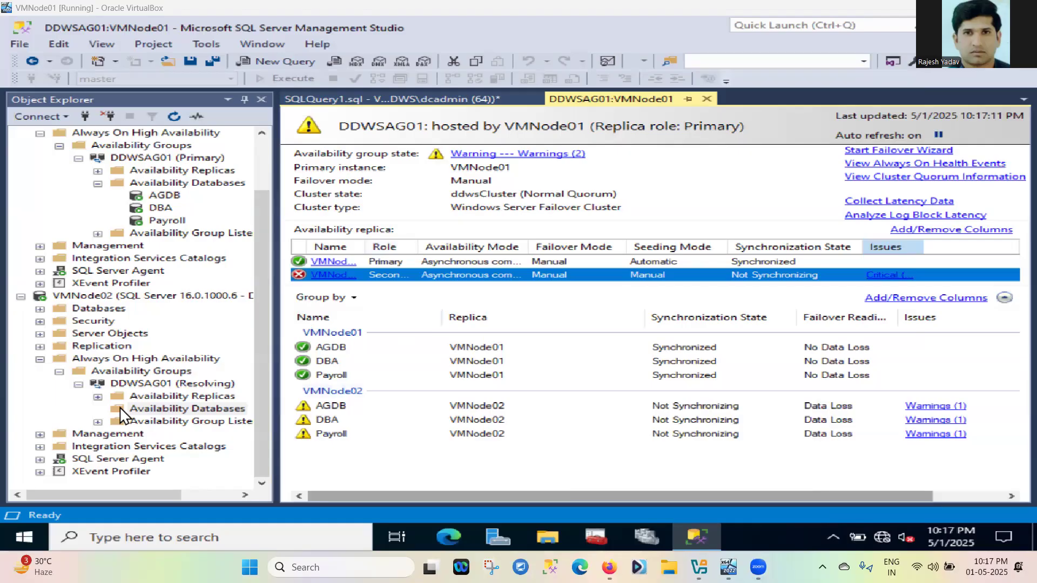
Check why VMNode02's replica is Critical (disconnected from the primary), then close the policy evaluation report
left_click(206, 384)
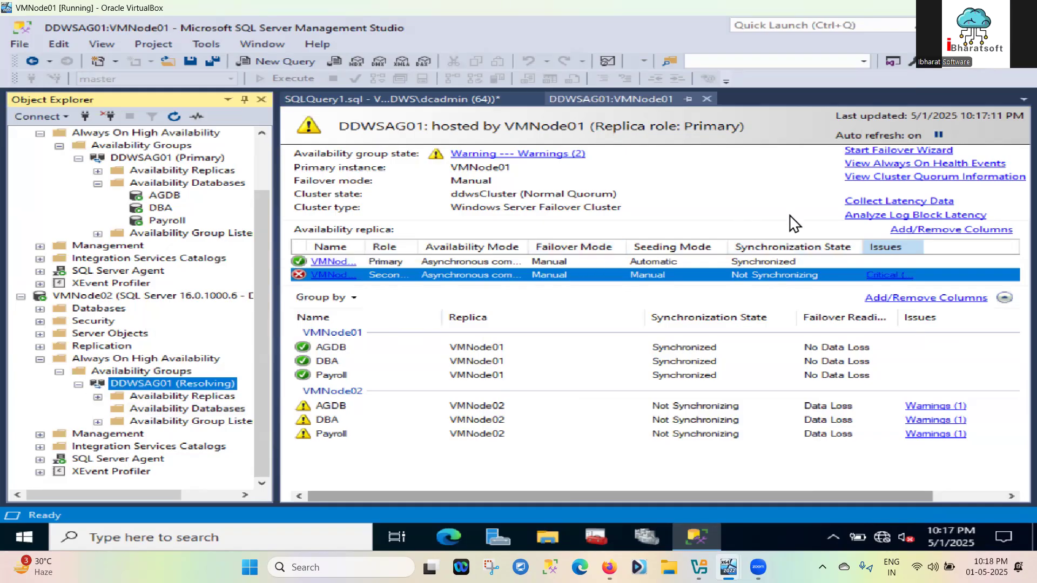
left_click(887, 275)
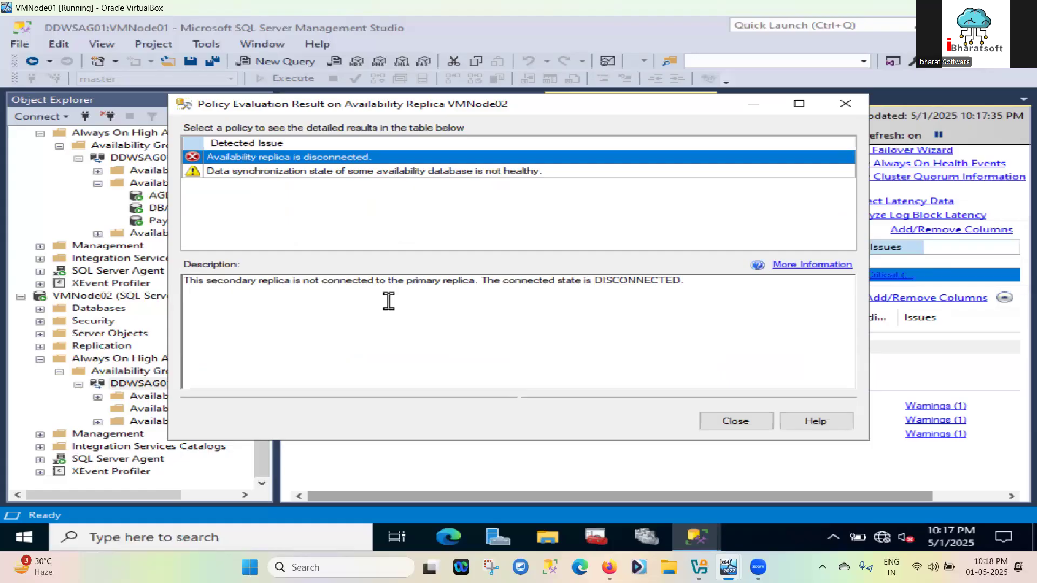
left_click(736, 422)
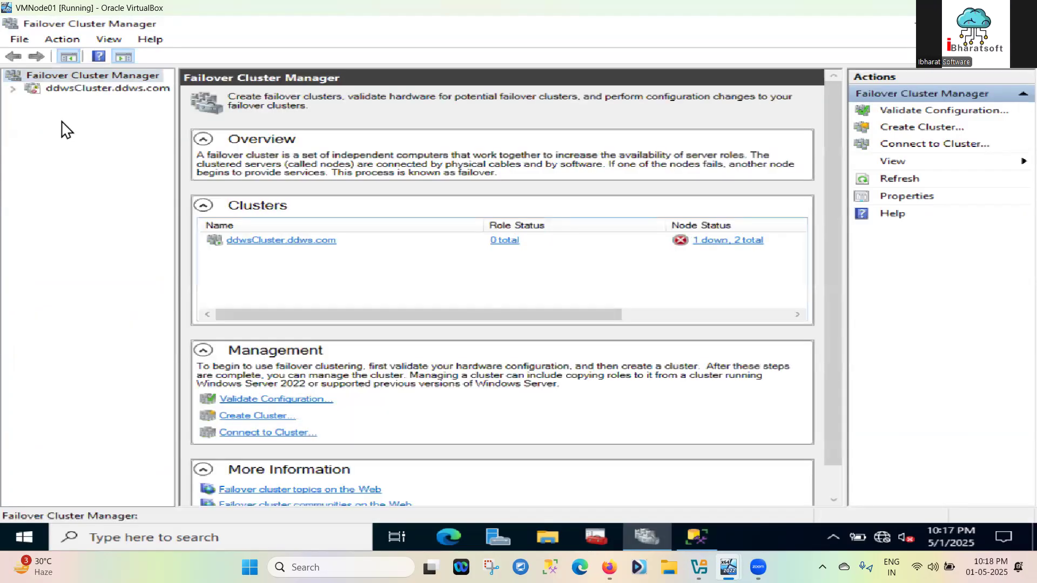
Show the Roles of ddwsCluster.ddws.com, then switch to the VMNode02 virtual machine
left_click(13, 88)
left_click(79, 101)
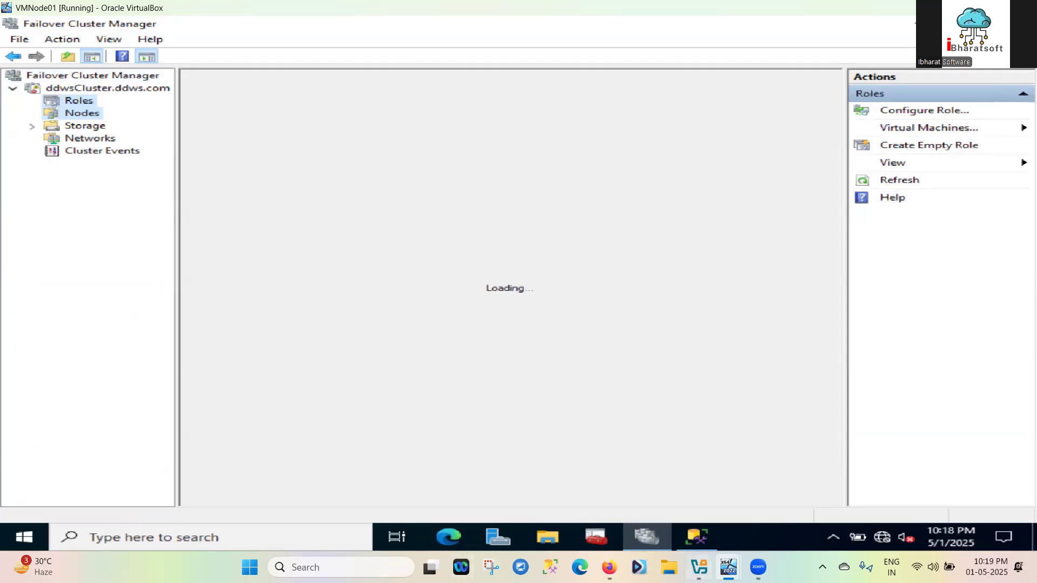
mouse_move(698, 566)
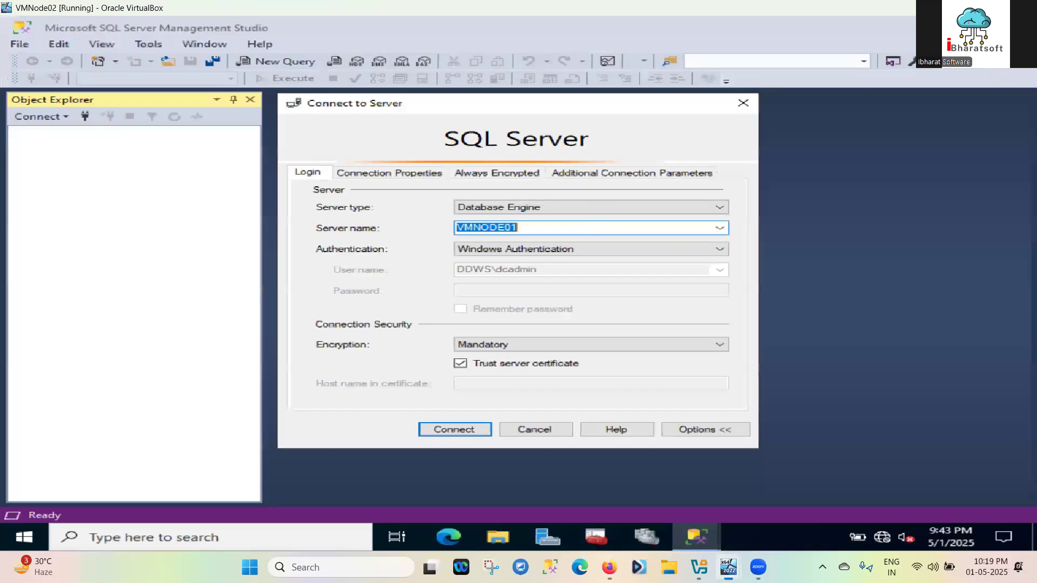
left_click(874, 500)
Close VMNode02's Connect to Server dialog and switch back to the VMNode01 virtual machine
left_click(744, 103)
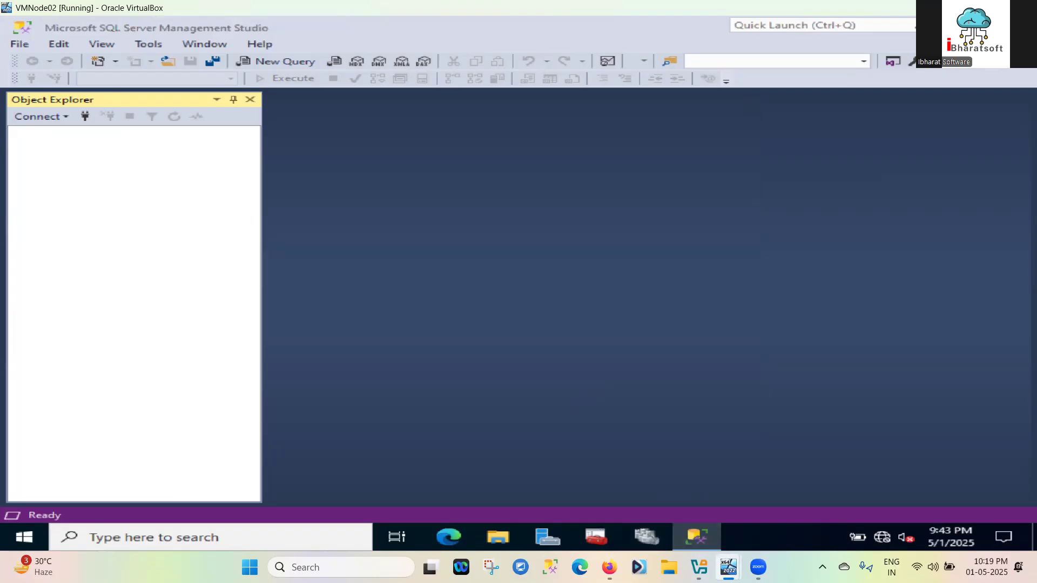
mouse_move(729, 568)
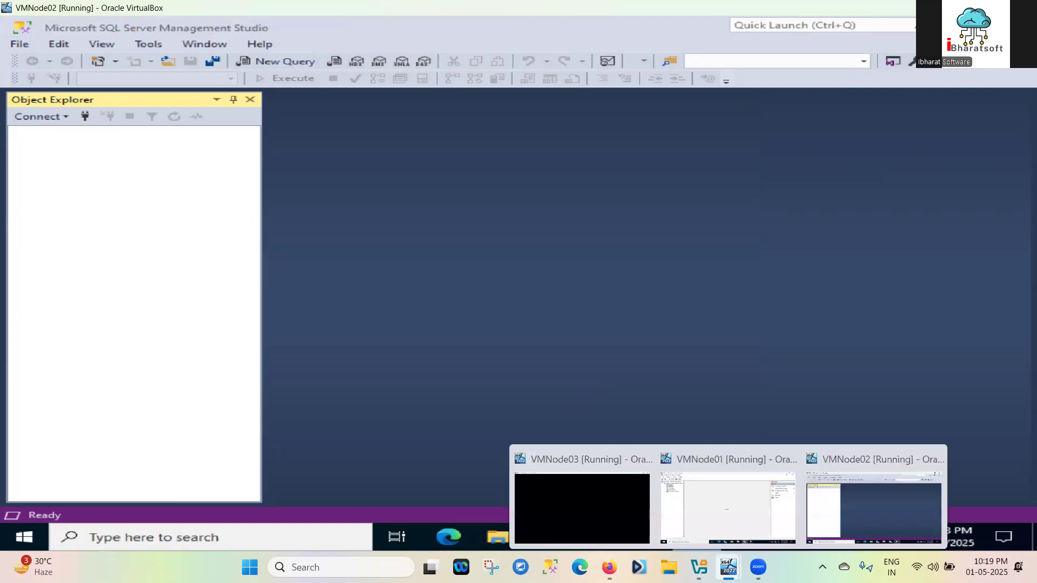
left_click(726, 514)
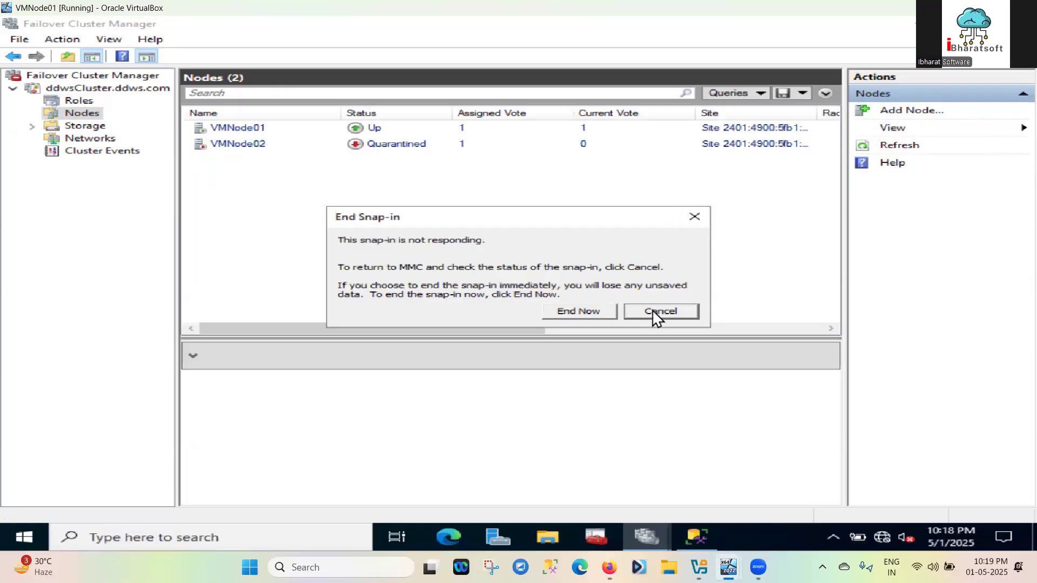
Switch to the VMNode02 virtual machine showing ddwsCluster.ddws.com as Unavailable
mouse_move(699, 567)
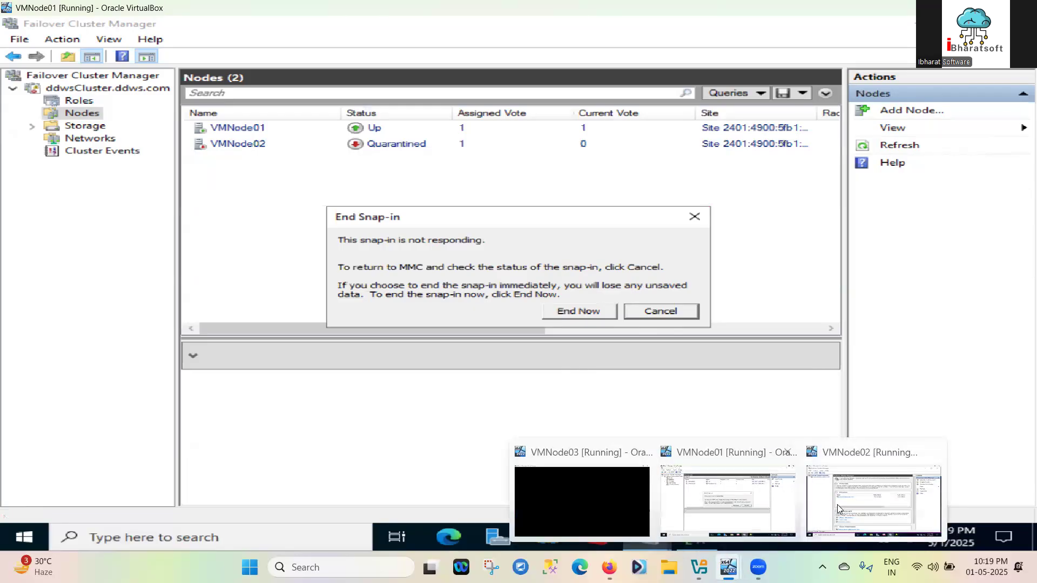
left_click(874, 499)
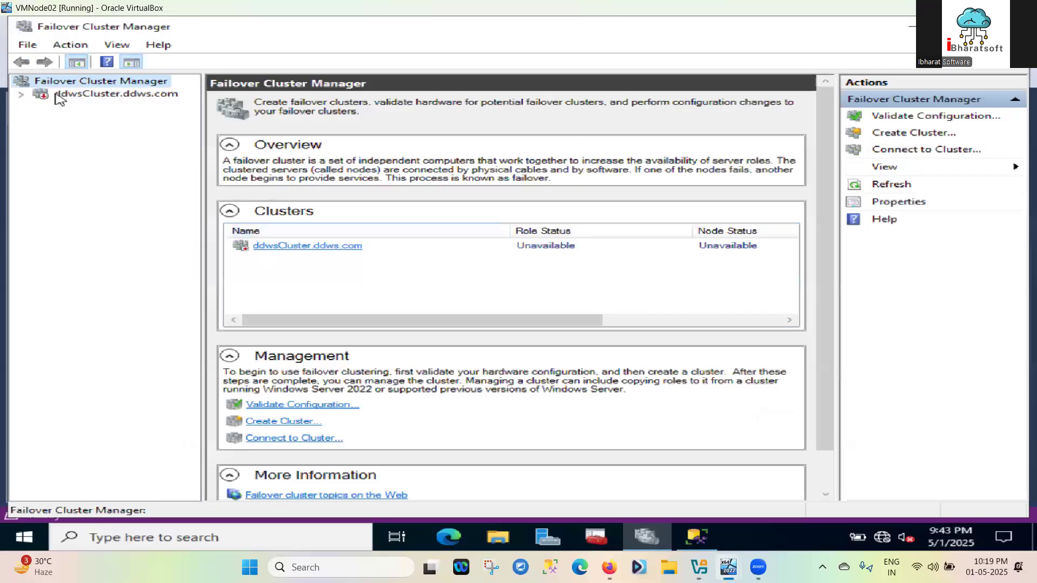
Close the stale connection to ddwsCluster.ddws.com on VMNode02
left_click(21, 95)
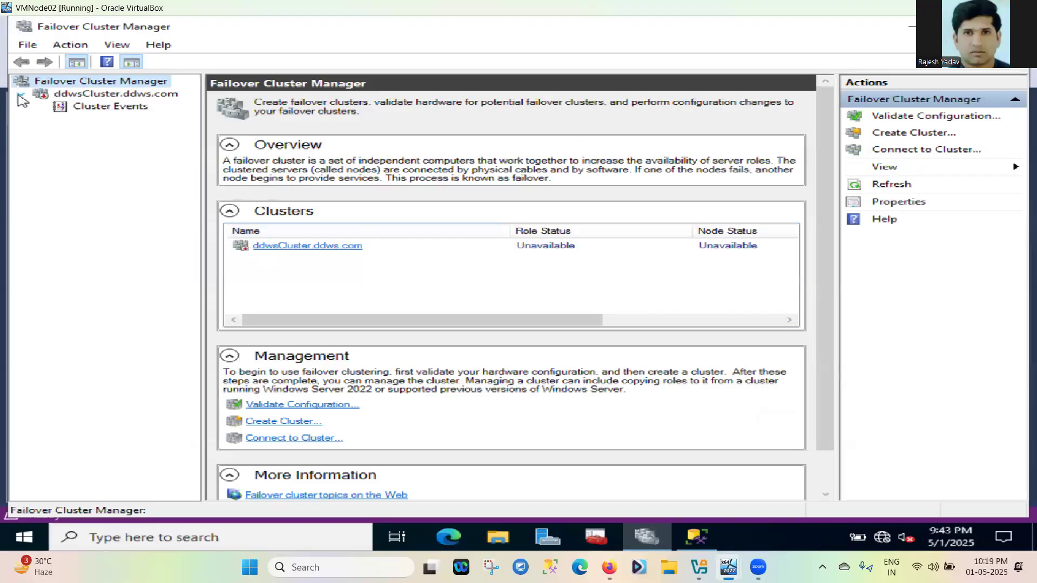
left_click(62, 97)
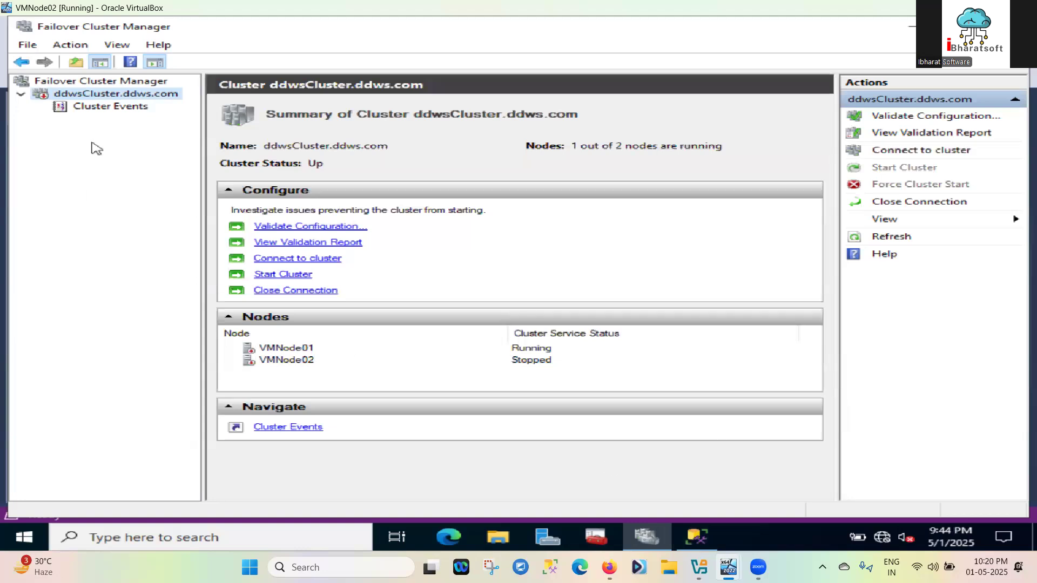
right_click(79, 96)
left_click(172, 217)
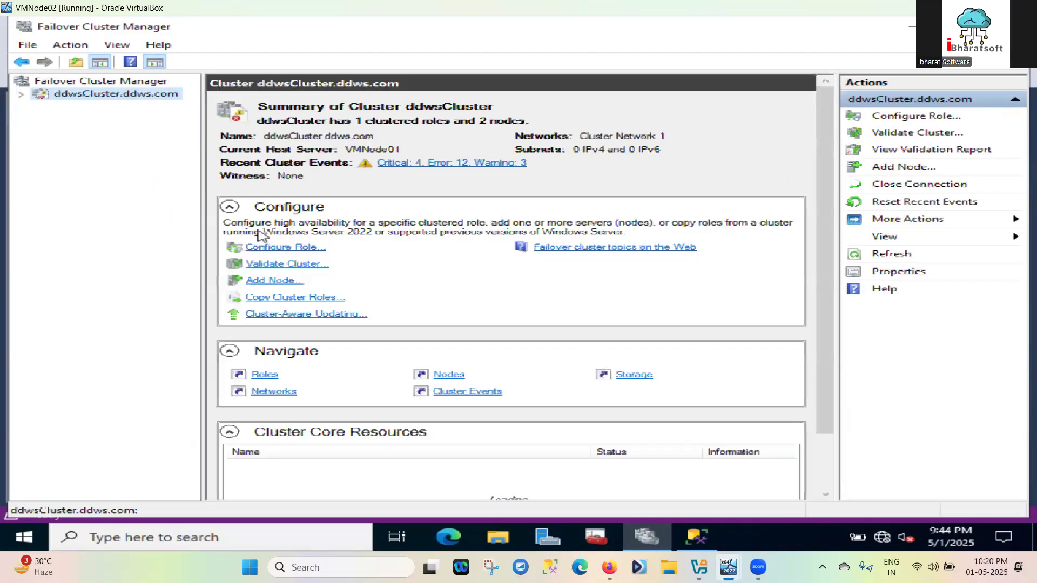
Reopen the cluster's Nodes list and refresh it, then select the quarantined VMNode02
left_click(21, 95)
left_click(85, 122)
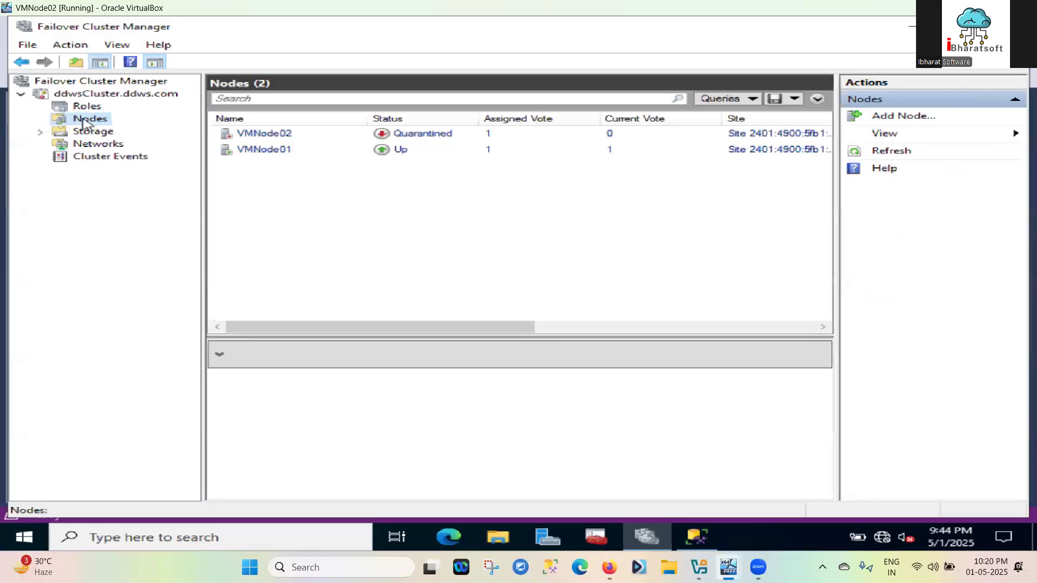
left_click(71, 44)
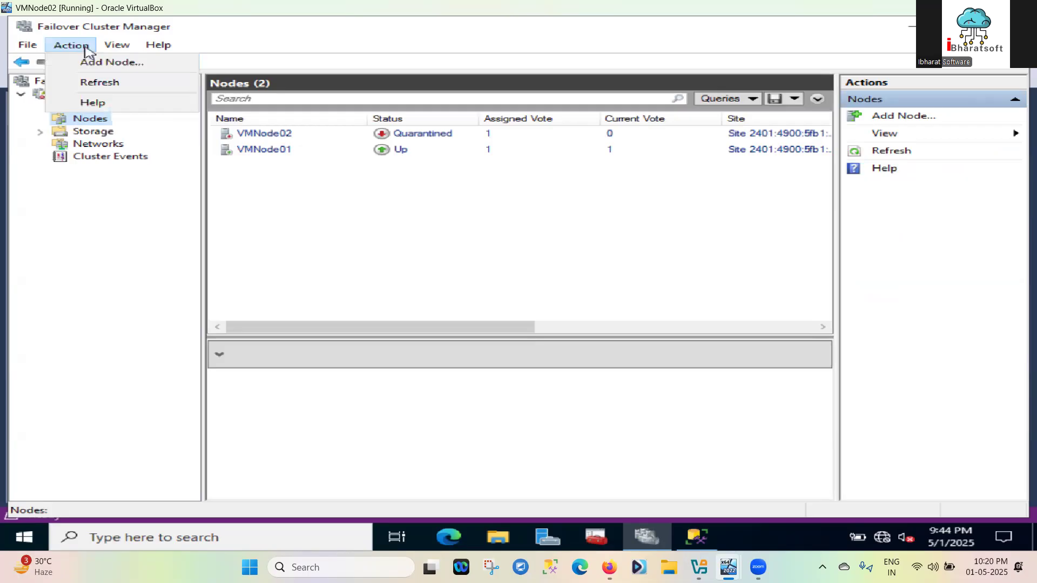
left_click(110, 85)
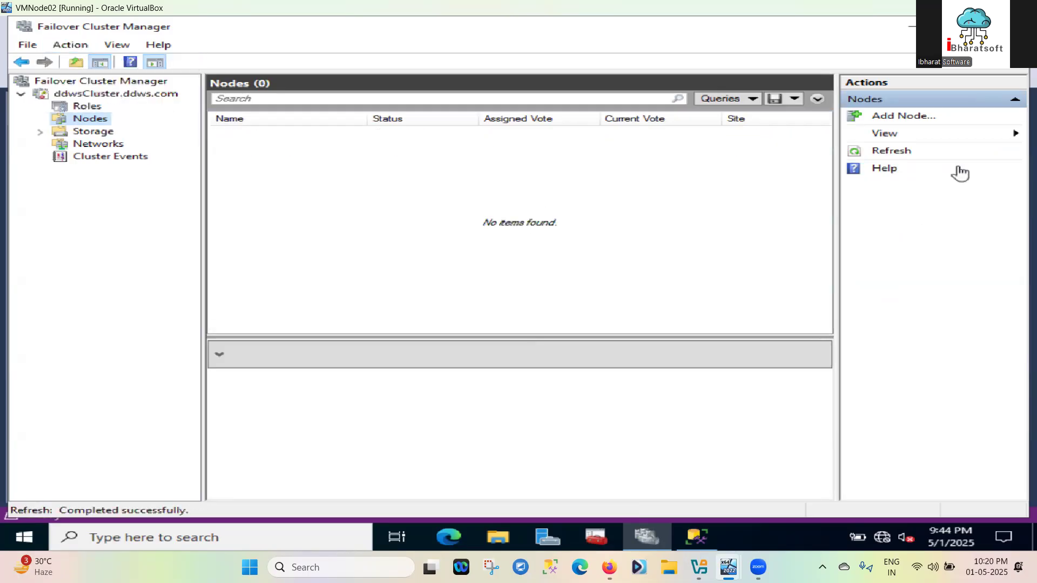
left_click(896, 152)
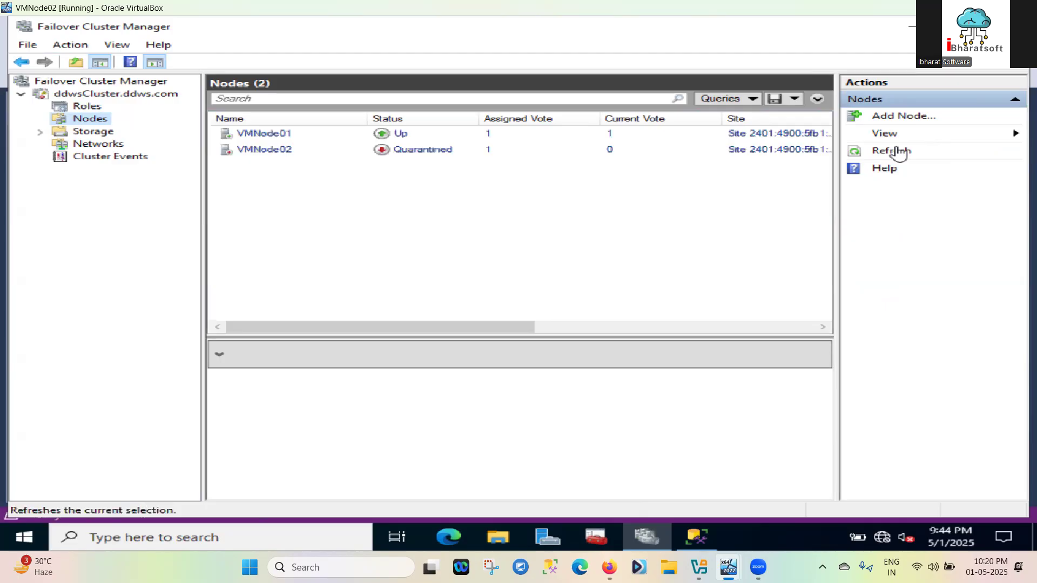
left_click(414, 156)
Start the Cluster Service on VMNode02 via More Actions, then return to VMNode01
right_click(414, 156)
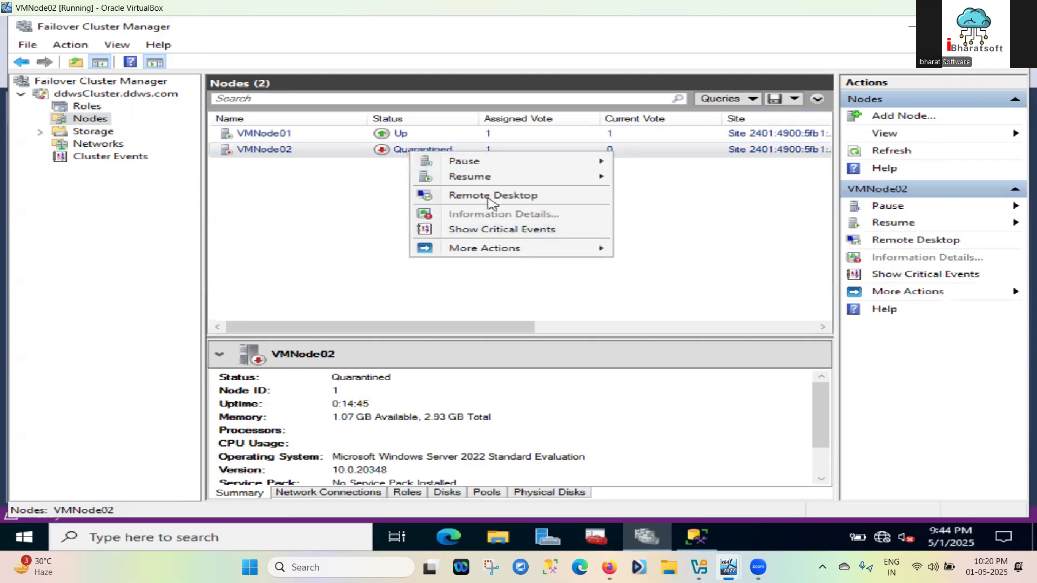
left_click(485, 251)
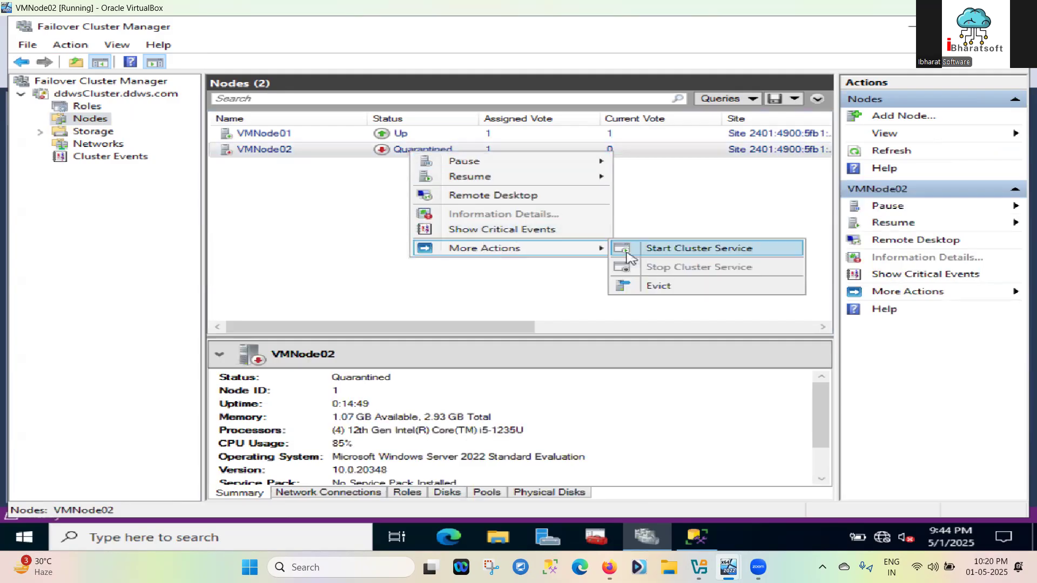
left_click(668, 250)
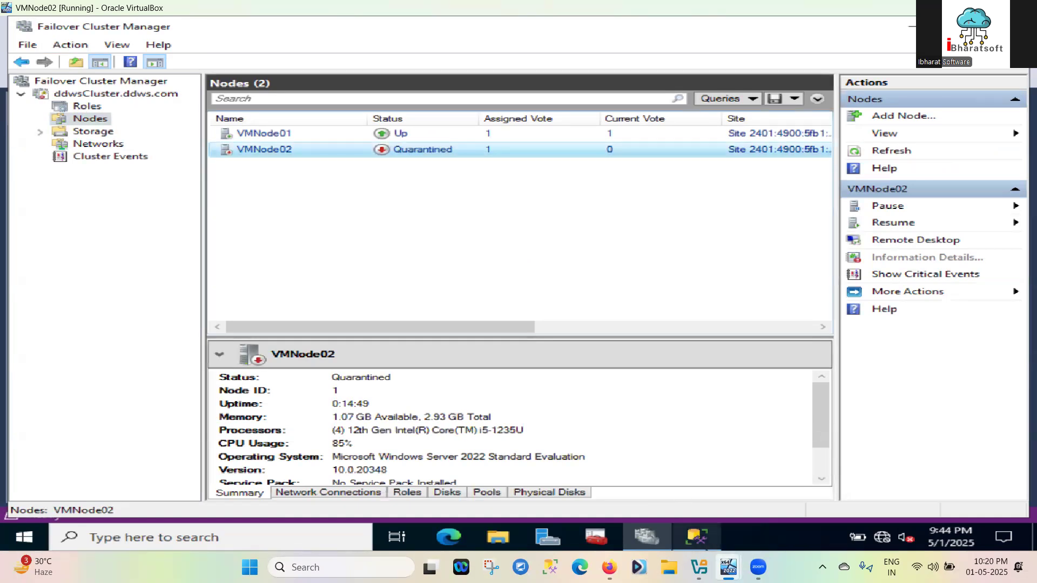
mouse_move(729, 567)
left_click(738, 525)
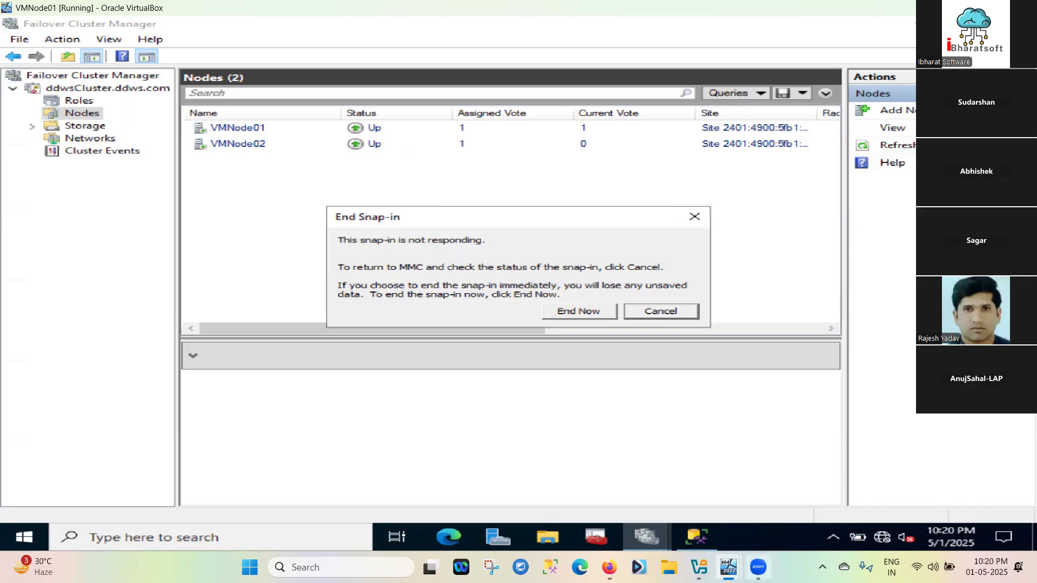
mouse_move(728, 566)
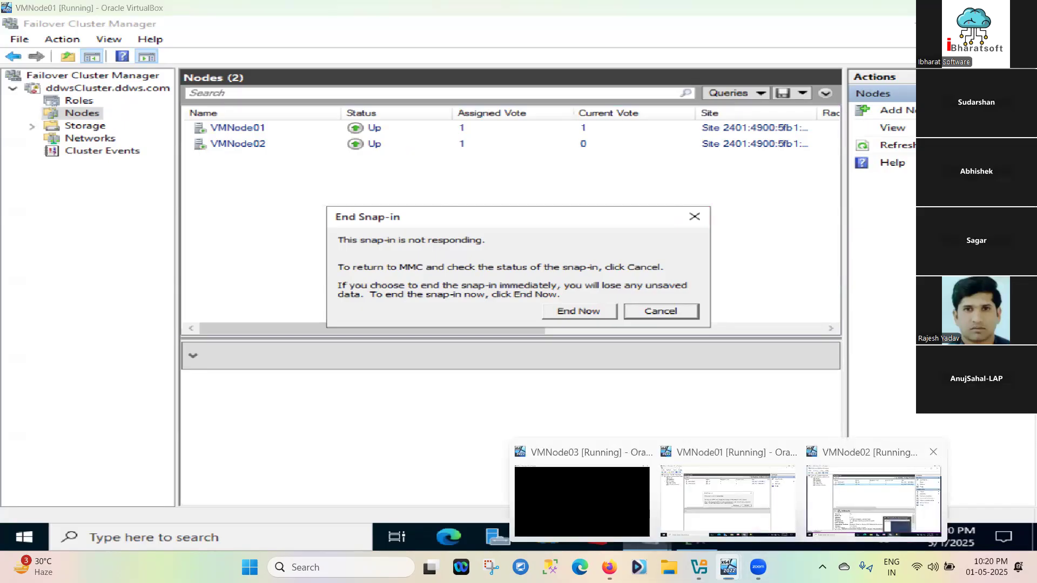
left_click(873, 499)
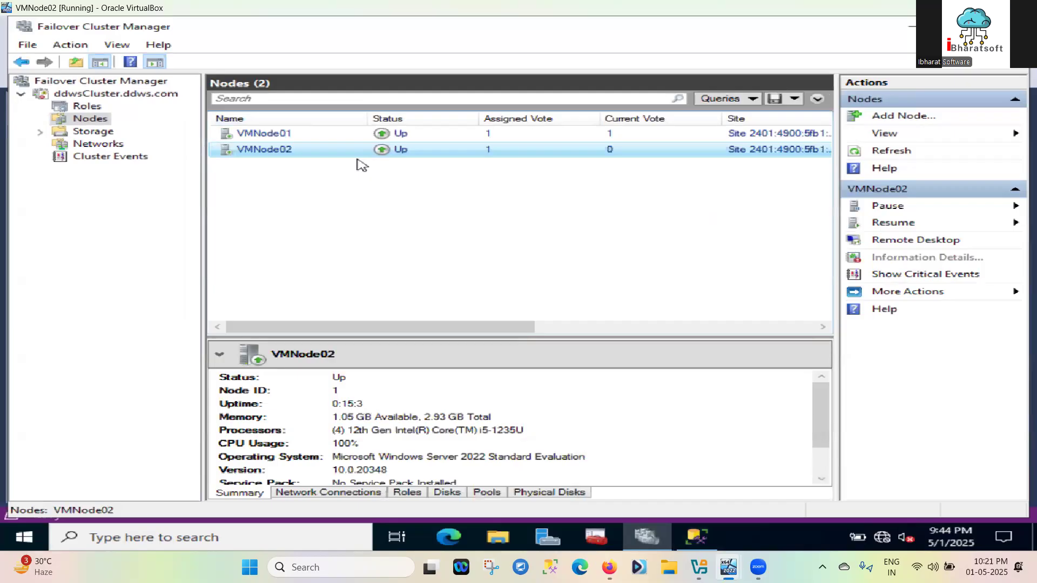
mouse_move(725, 563)
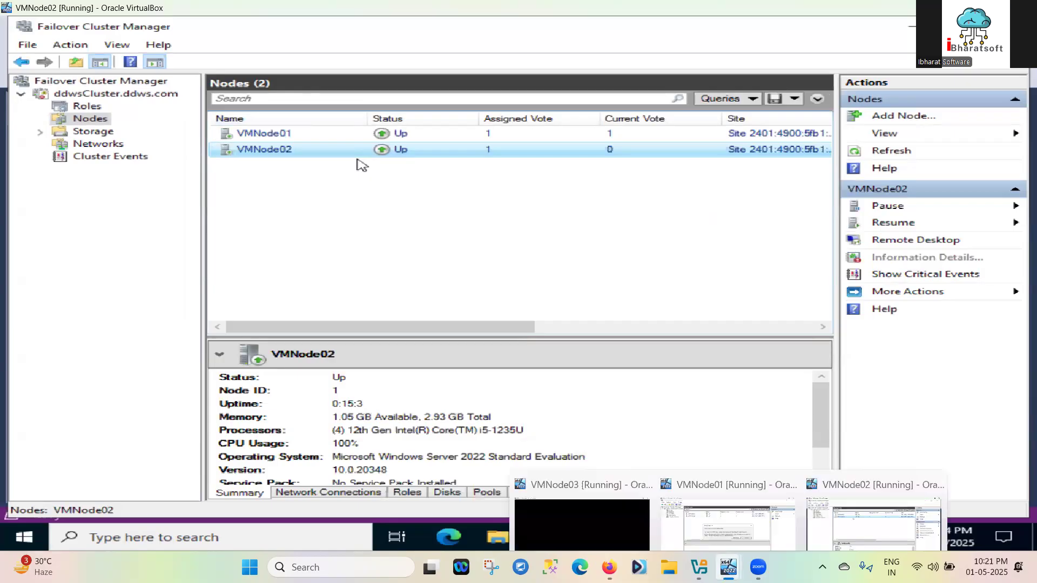
left_click(723, 534)
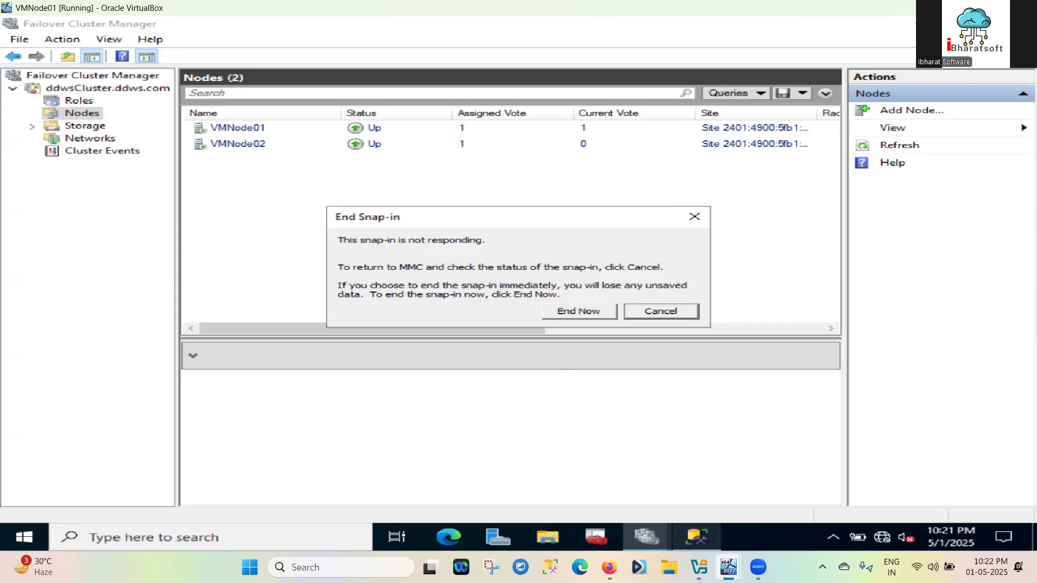
Minimize Failover Cluster Manager on VMNode02, check VMNode01, then return to VMNode02's Management Studio
mouse_move(728, 567)
left_click(886, 492)
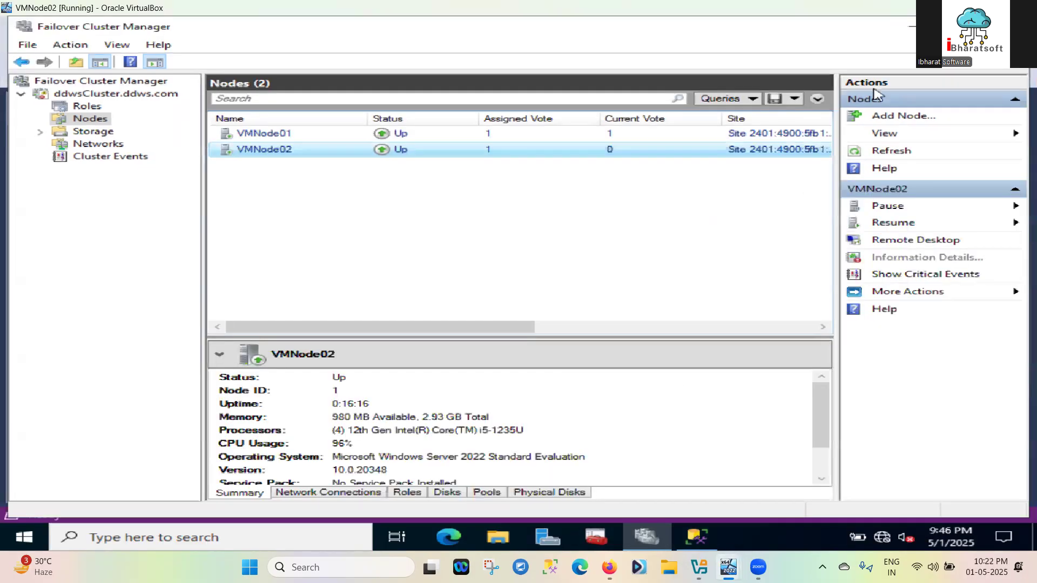
left_click(914, 26)
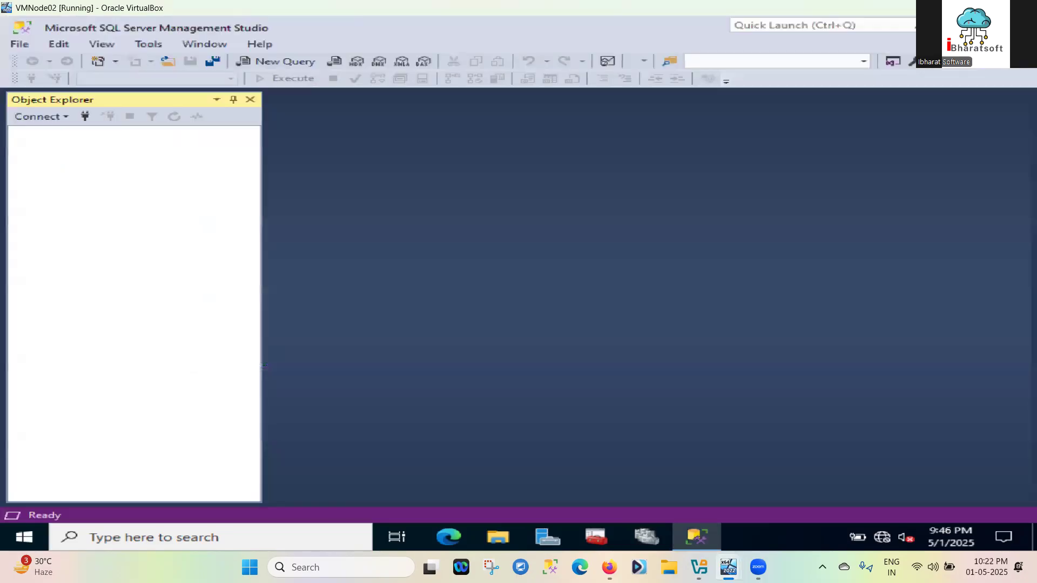
mouse_move(728, 568)
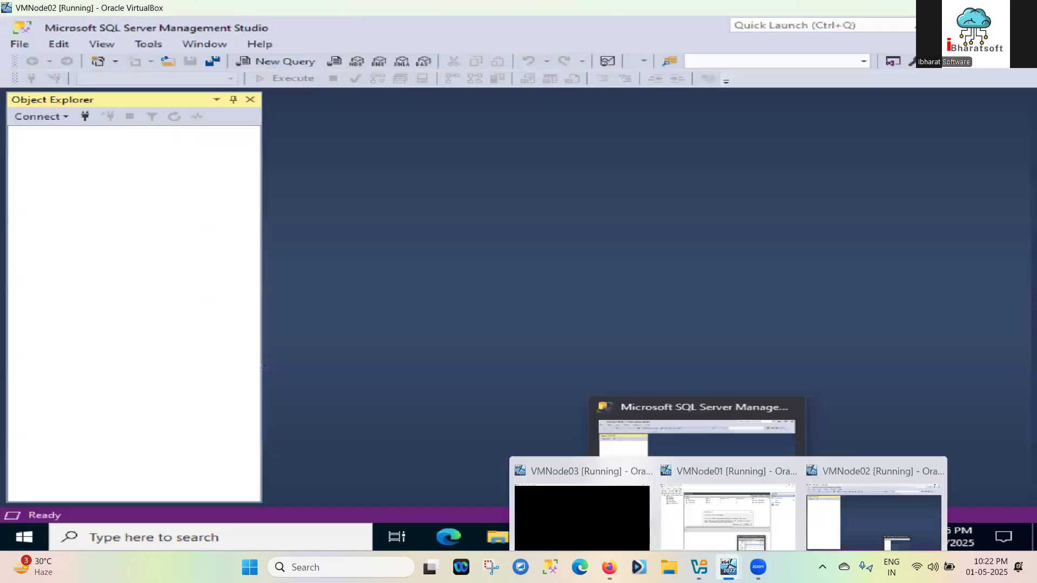
left_click(708, 501)
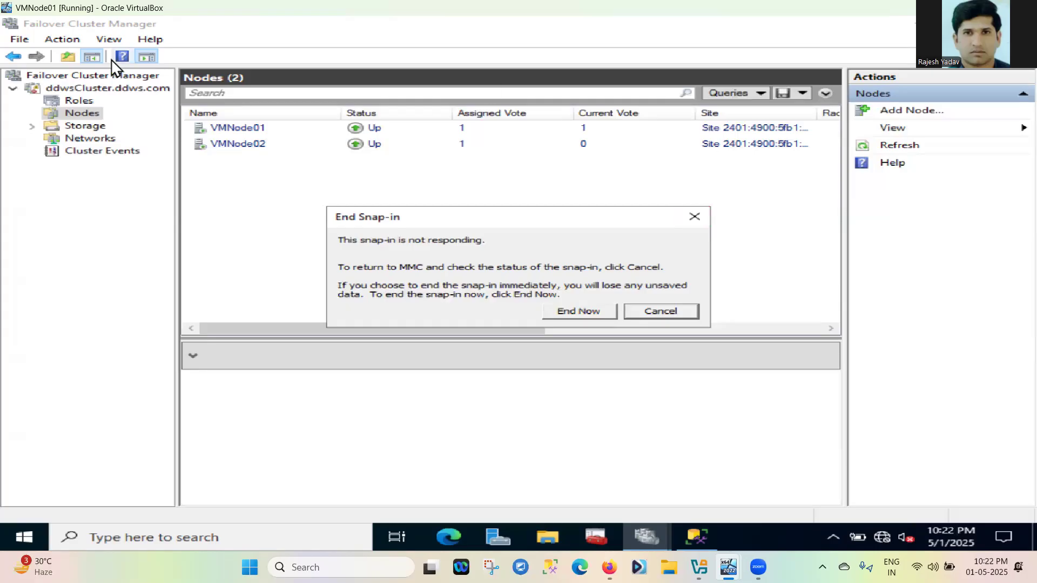
mouse_move(700, 530)
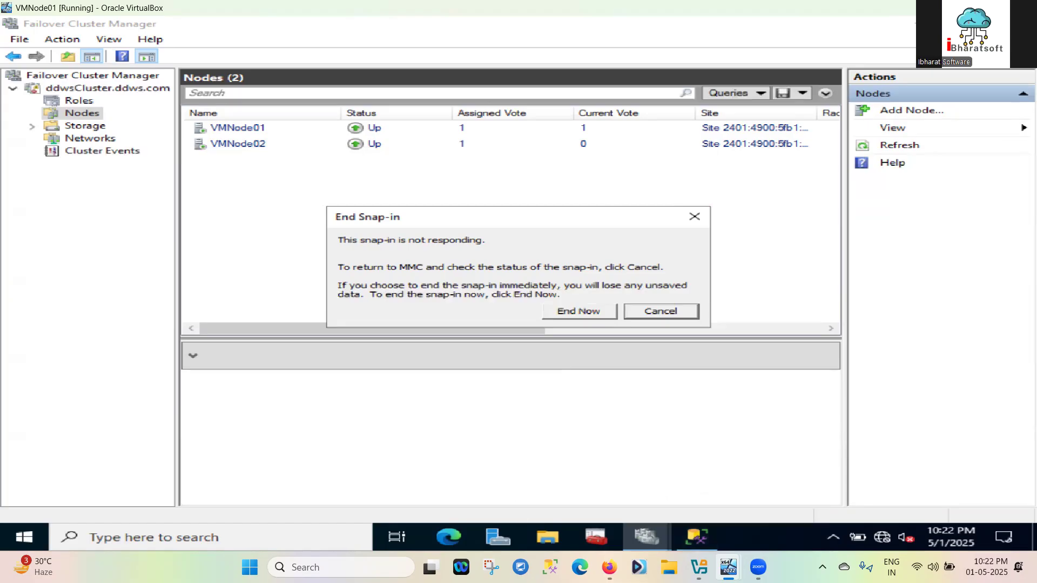
mouse_move(728, 567)
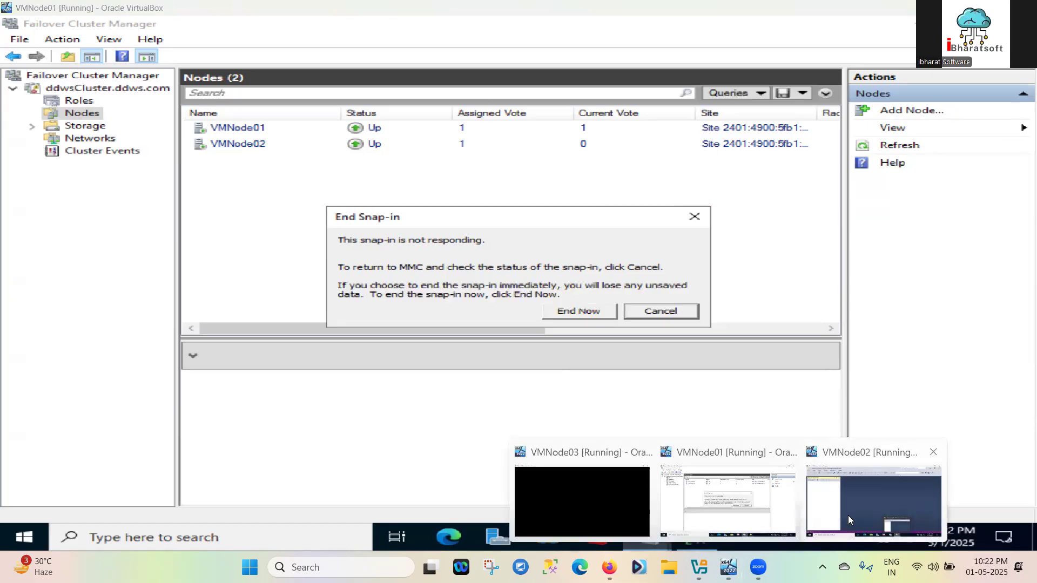
left_click(848, 516)
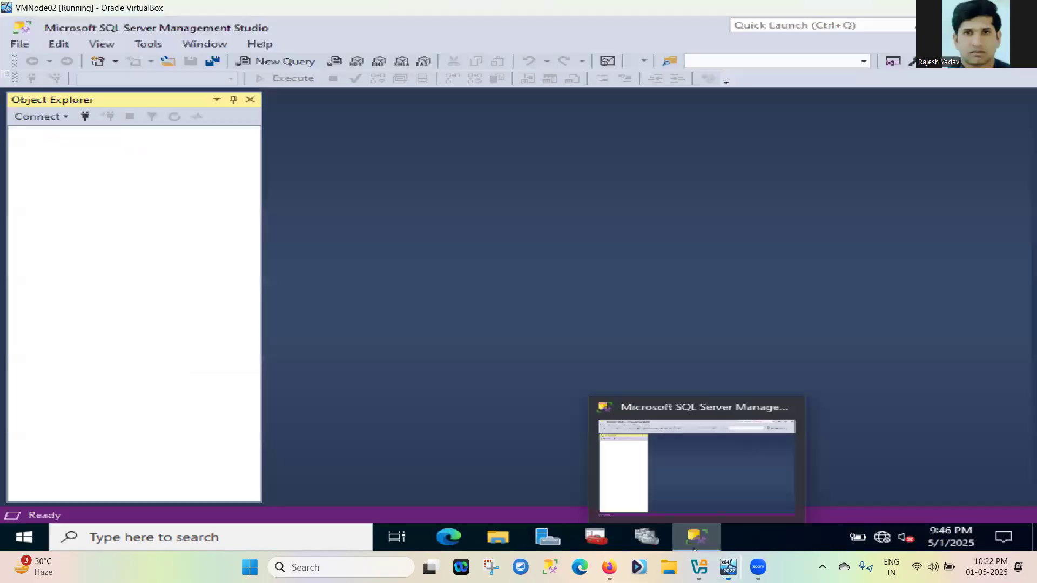
Connect Object Explorer to VMNODE01 and then to VMNODE02
left_click(84, 118)
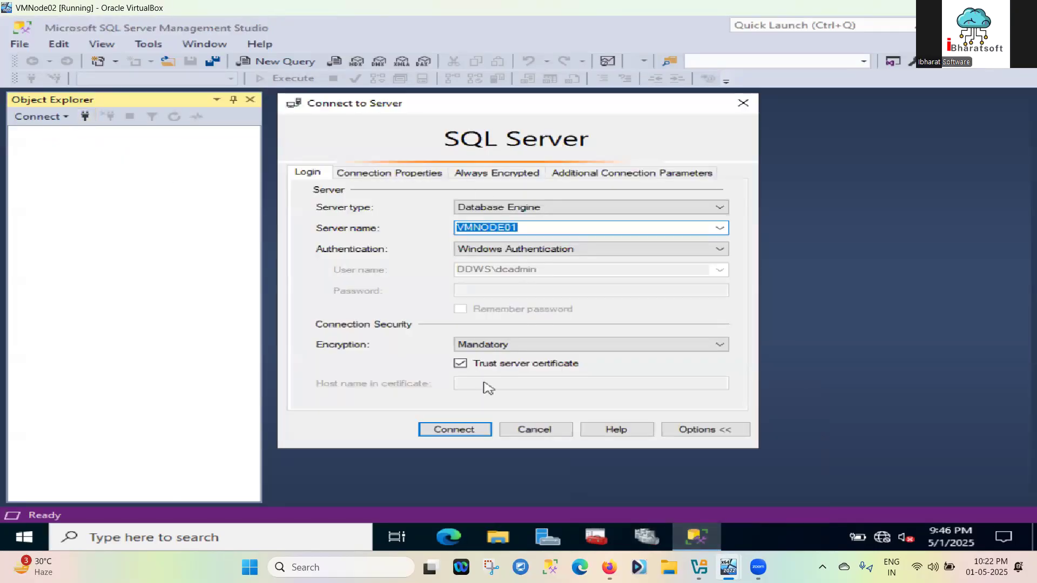
left_click(448, 432)
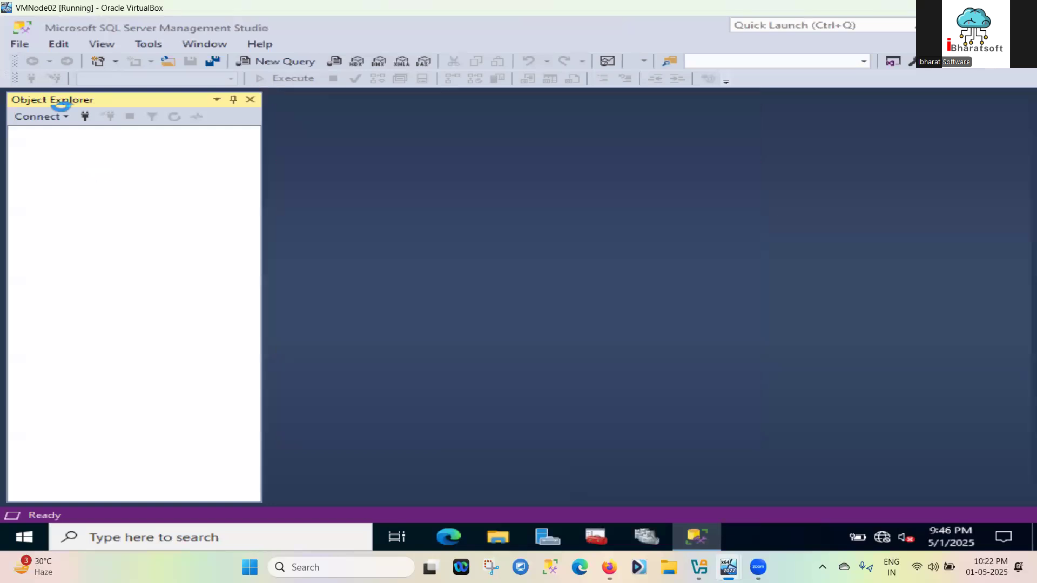
left_click(85, 116)
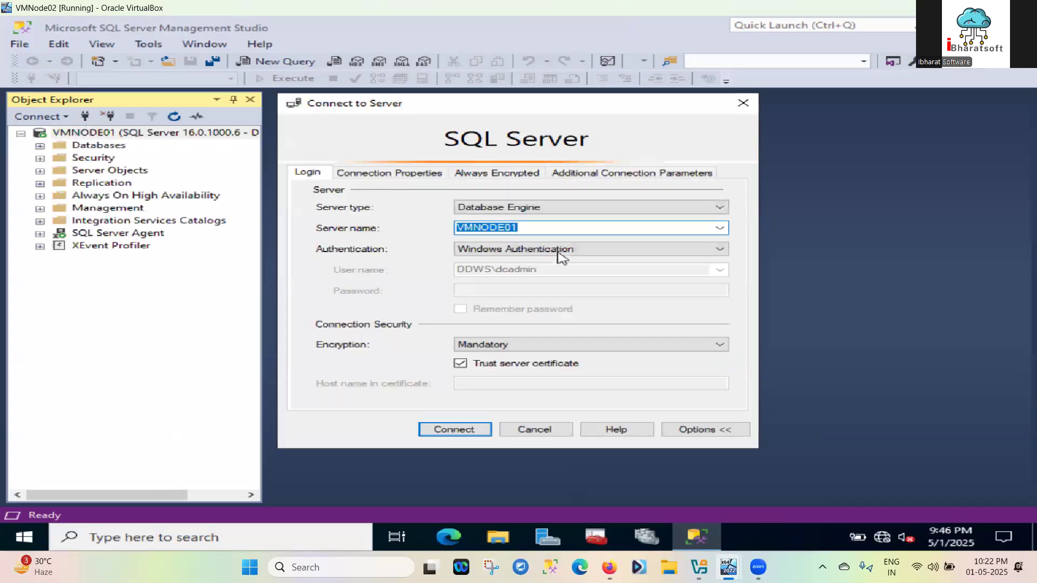
left_click(529, 224)
key("BackSpace")
type("2")
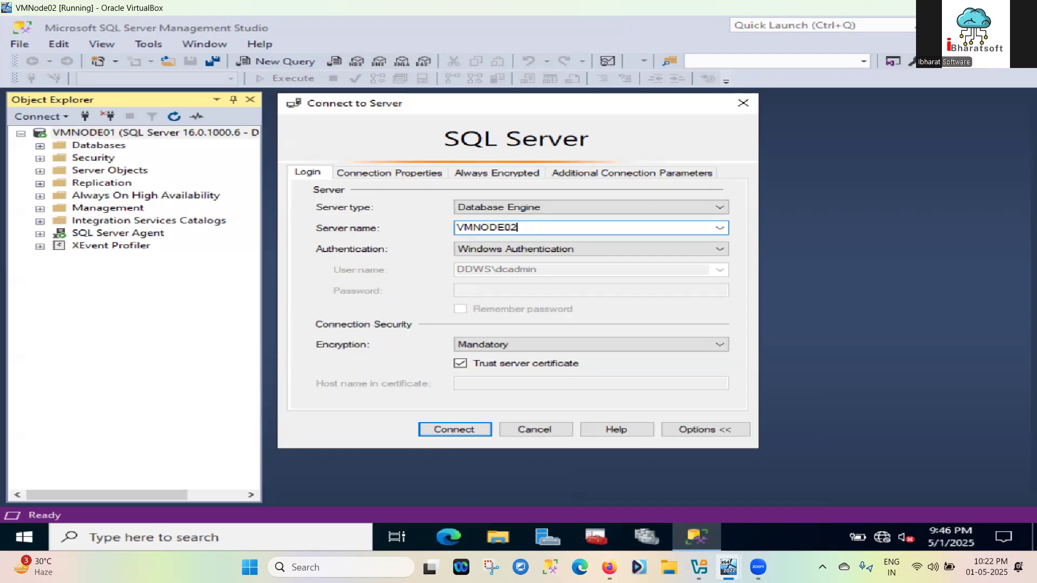
left_click(452, 433)
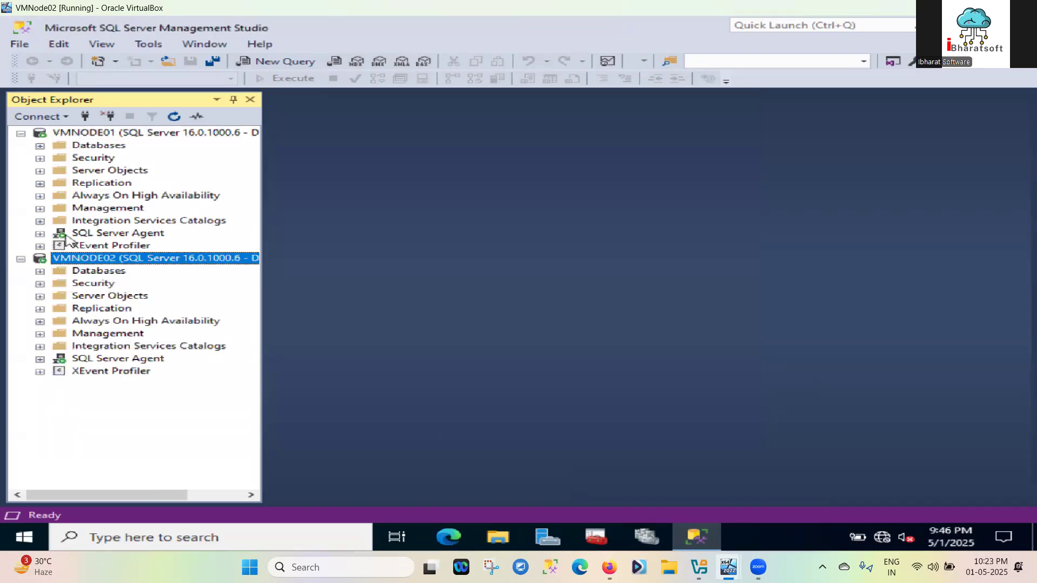
Expand VMNODE01's Always On High Availability > Availability Groups and select DDWSAG01
left_click(40, 195)
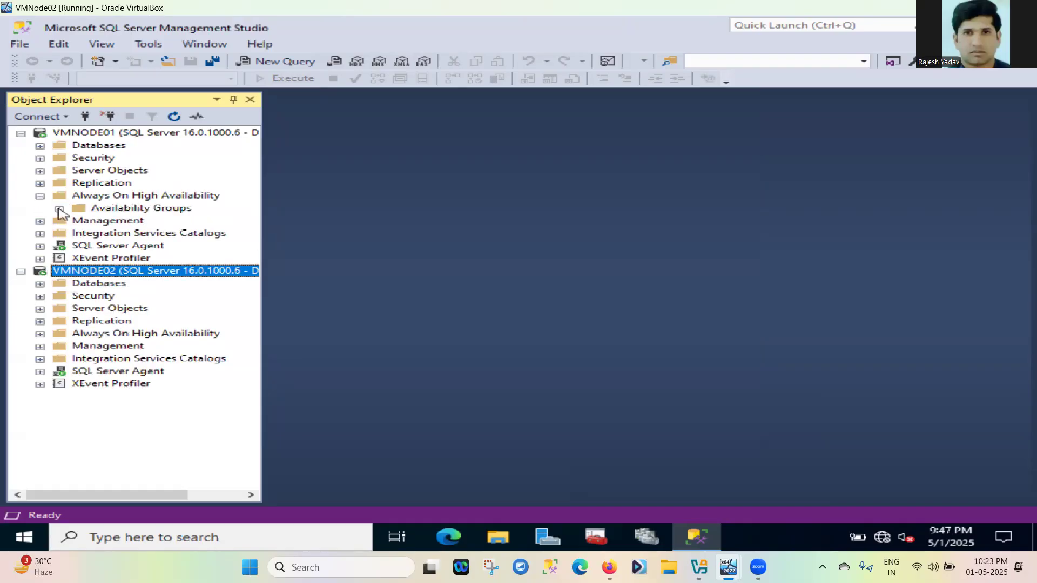
left_click(60, 209)
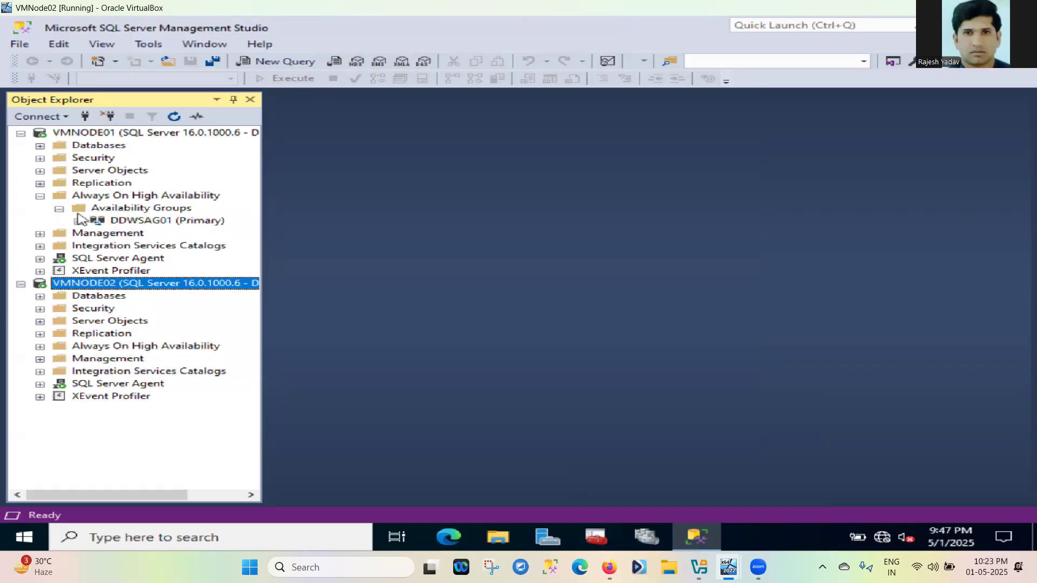
left_click(126, 220)
Show the DDWSAG01 dashboard, then expand VMNODE01's Databases and Security folders
right_click(125, 221)
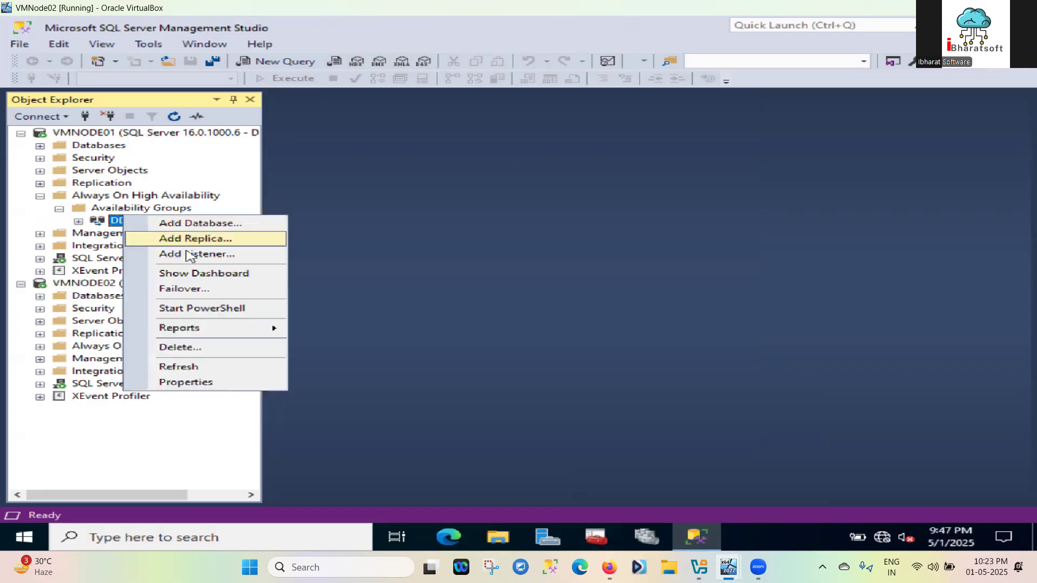
left_click(193, 275)
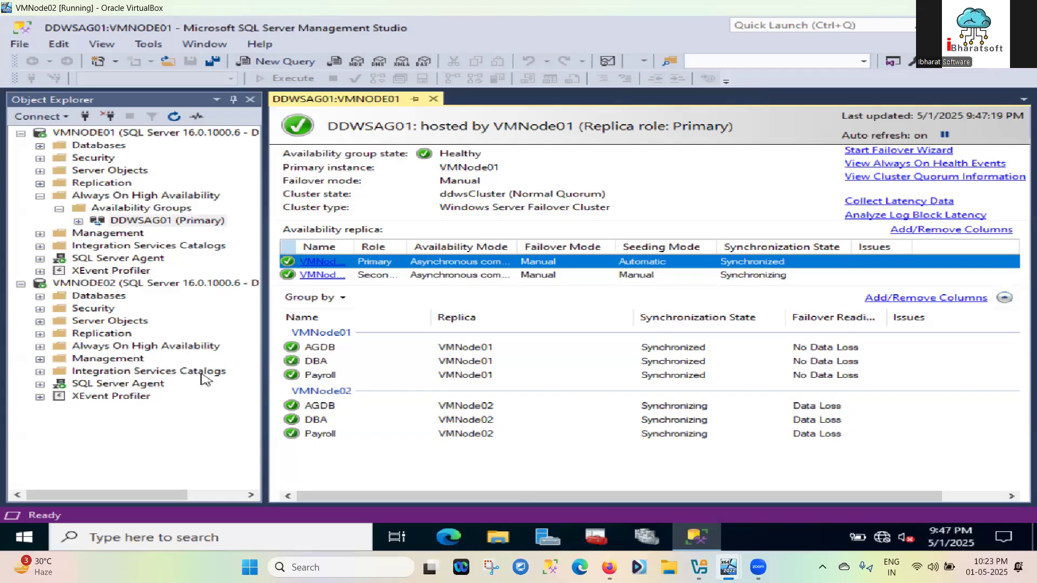
left_click(40, 145)
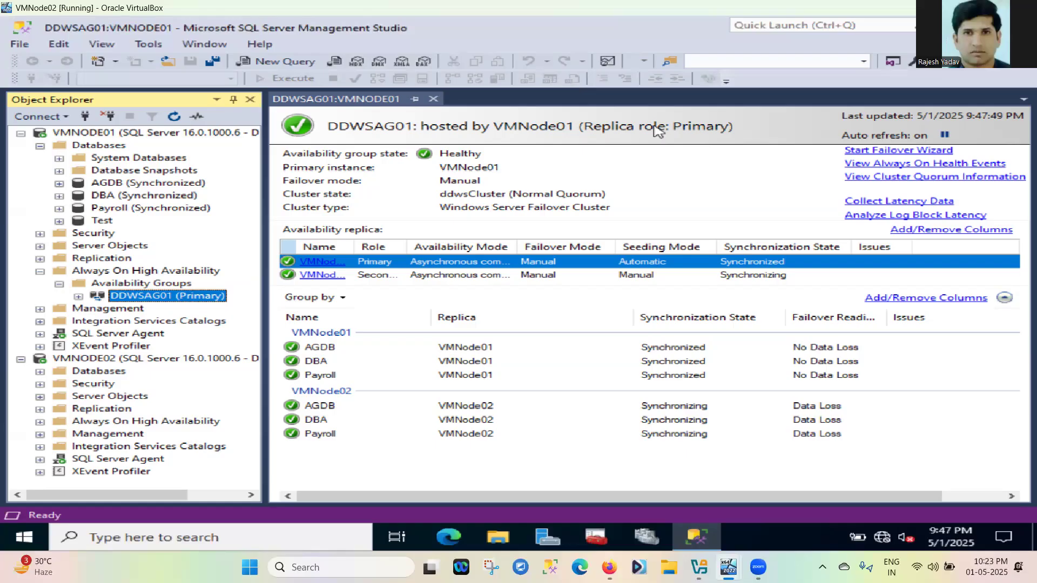
left_click(40, 235)
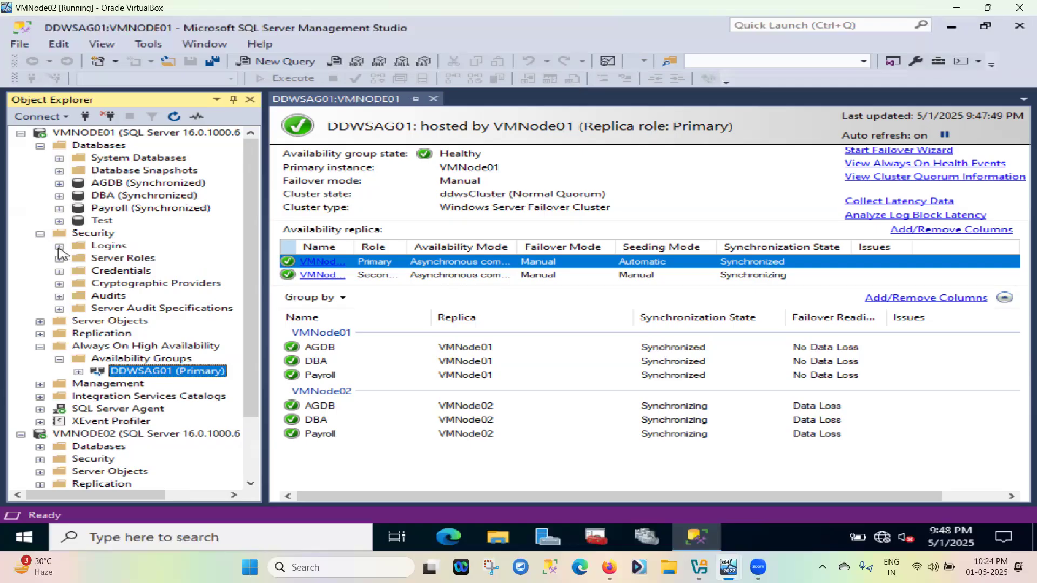
Create a SQL Server authentication login AGLogin with a password and Enforce password policy unchecked
left_click(59, 246)
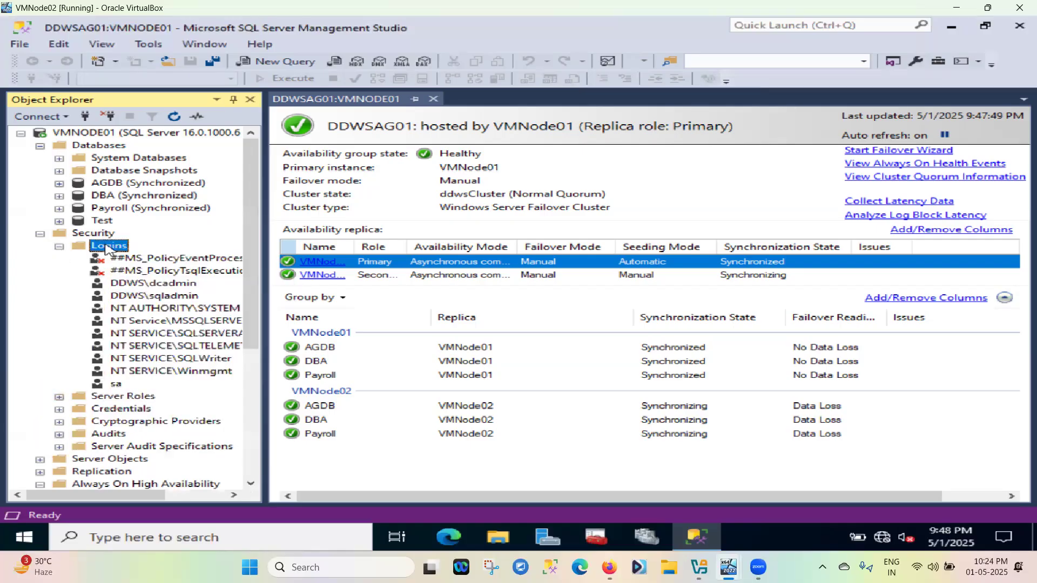
right_click(107, 248)
left_click(157, 254)
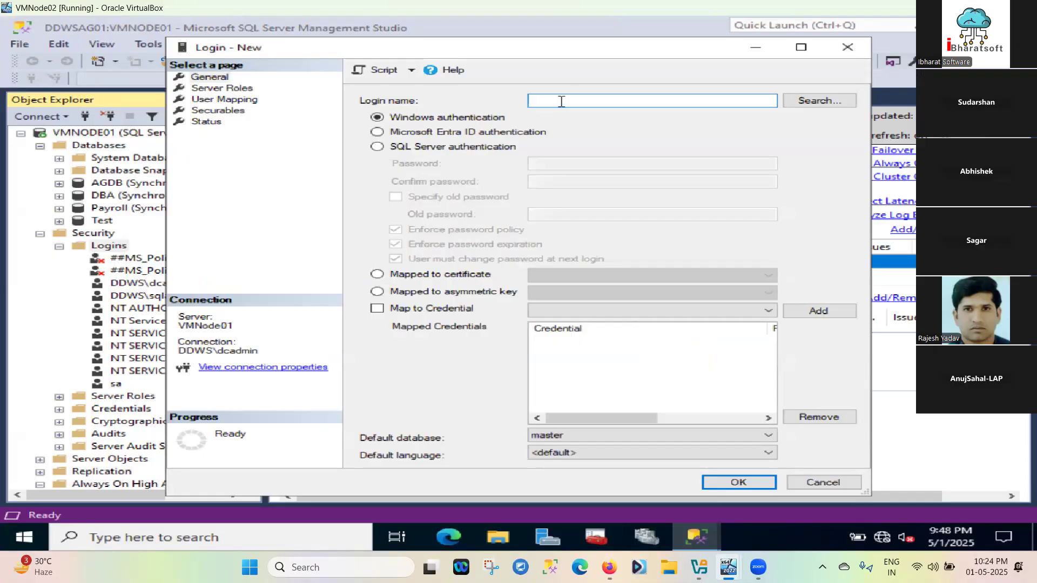
type("R")
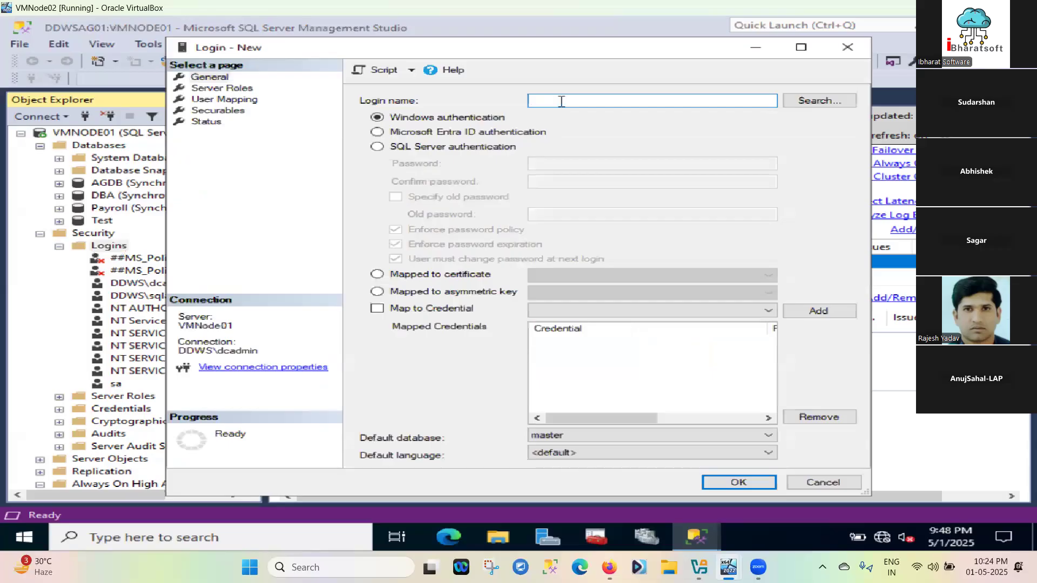
type("GLO")
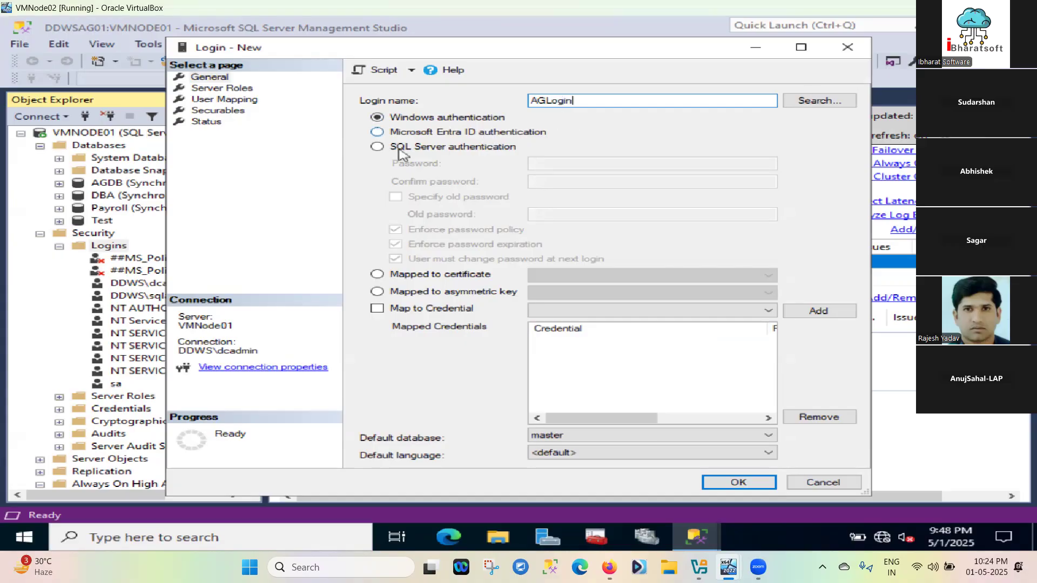
left_click(376, 148)
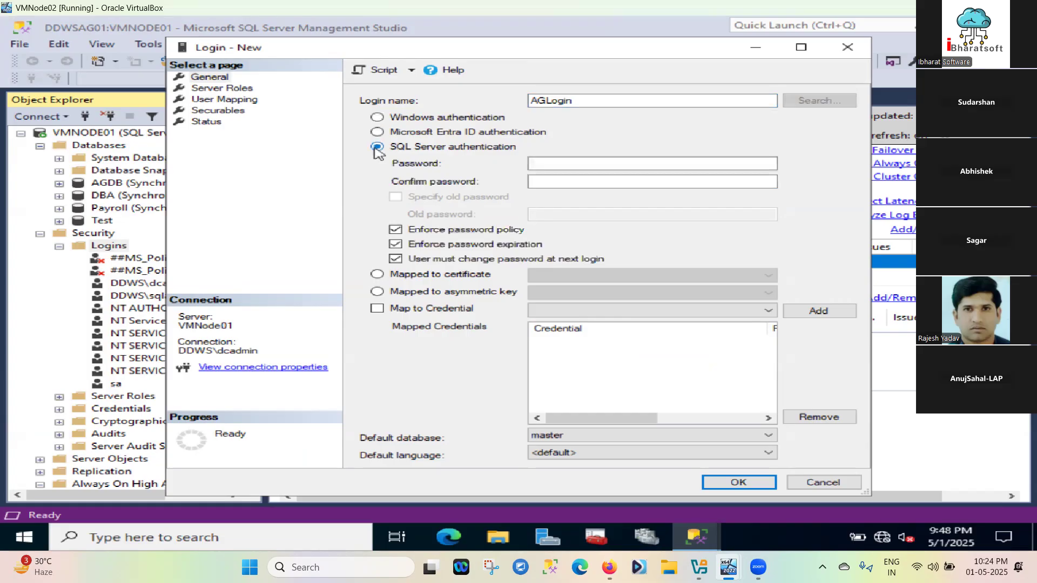
left_click(550, 166)
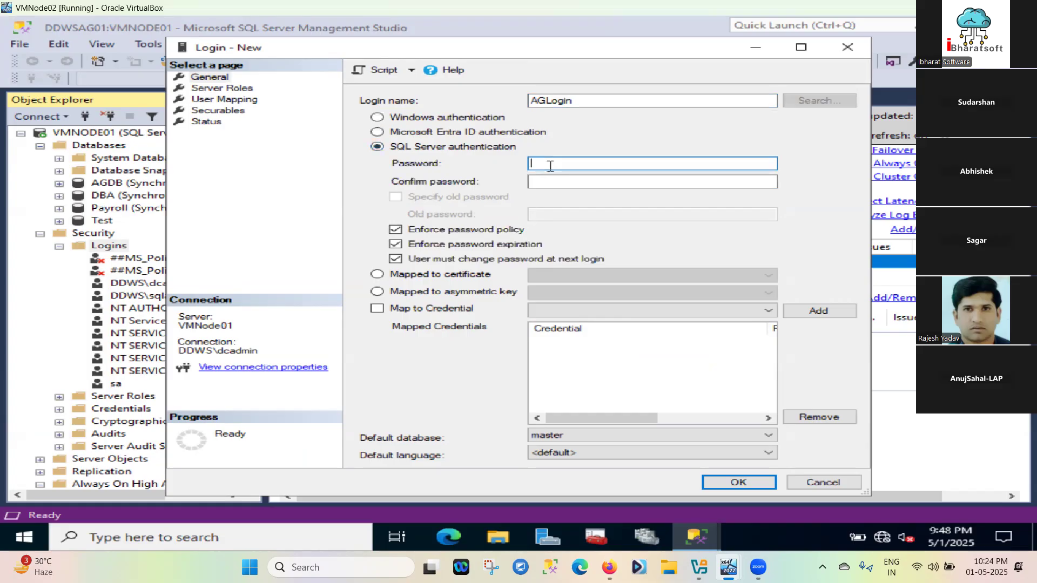
type("•••")
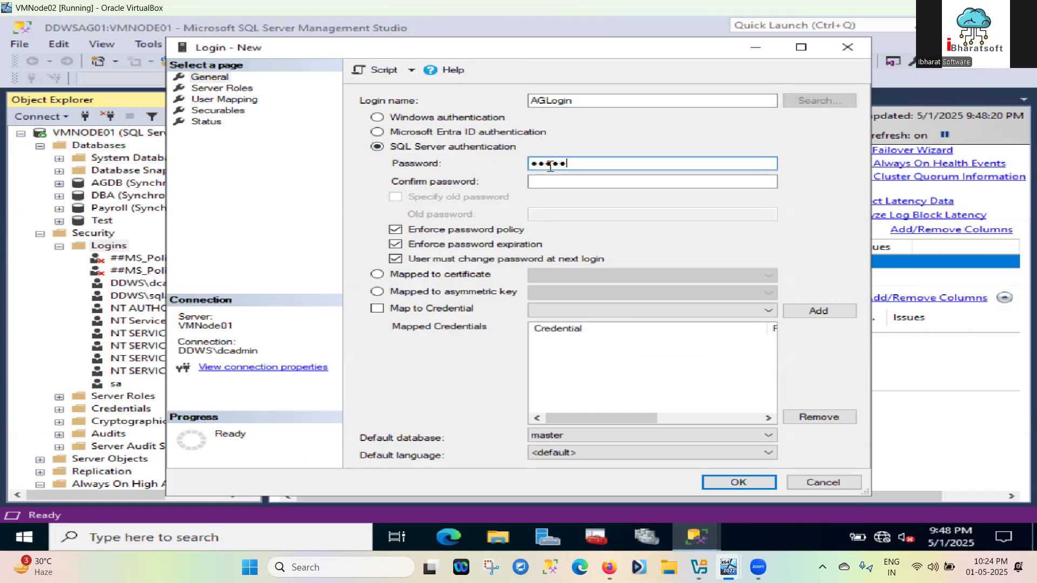
type("•••••••••")
left_click(555, 182)
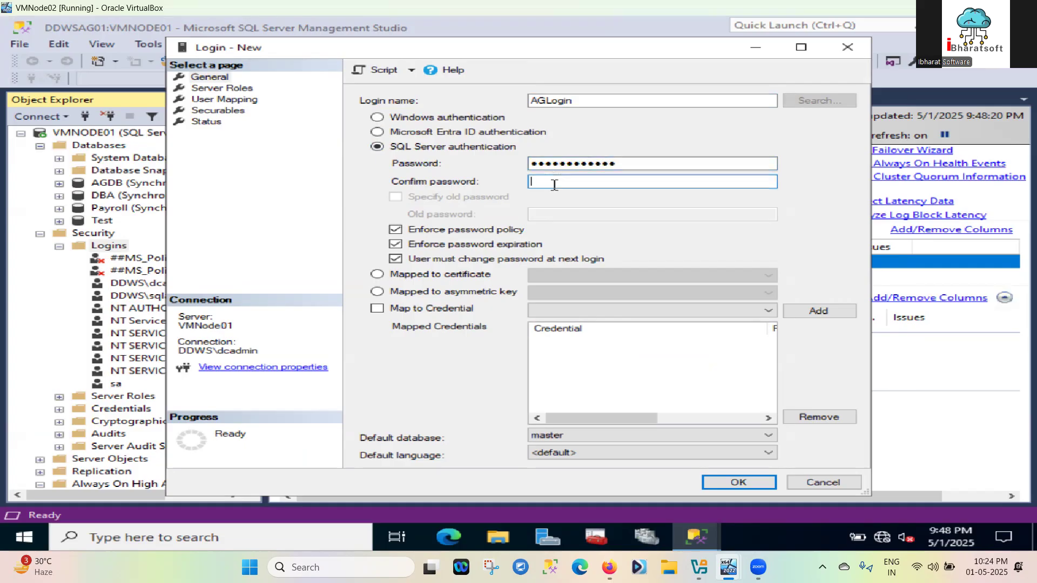
type("••••••••••••")
left_click(396, 230)
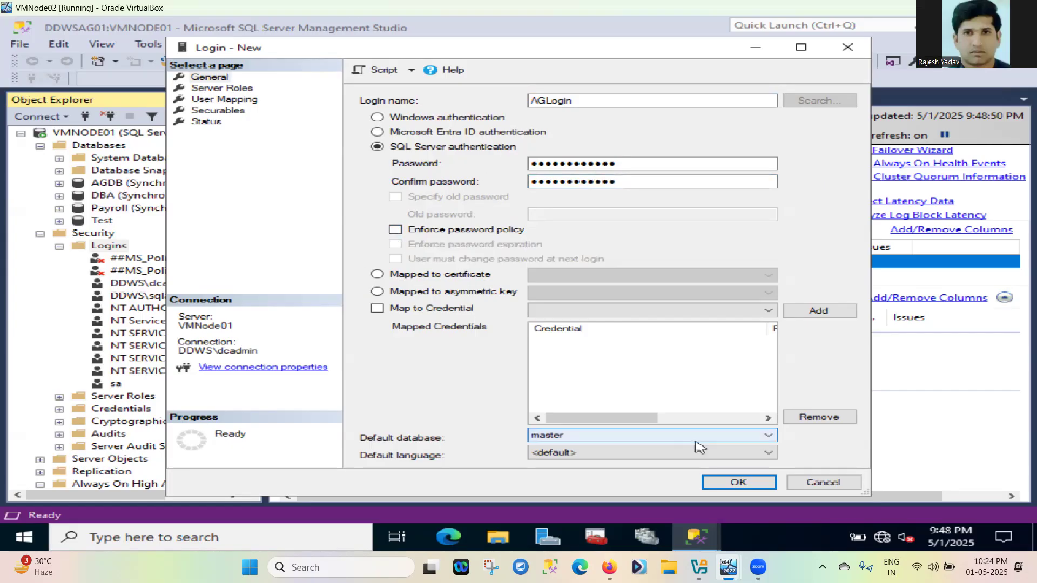
left_click(737, 482)
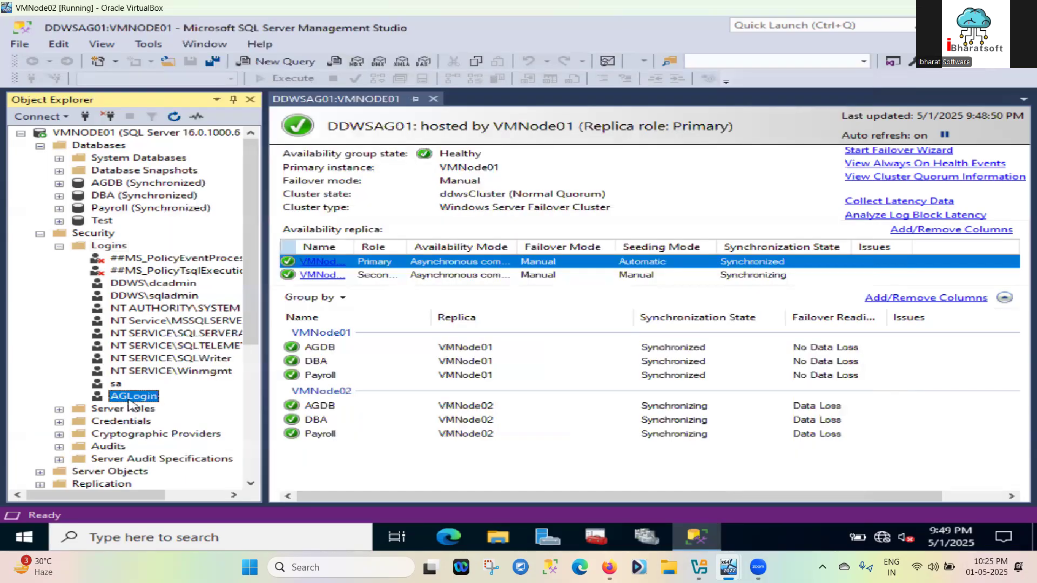
Scroll down to the VMNODE02 server and expand its Databases folder
scroll(131, 402, "down", 1)
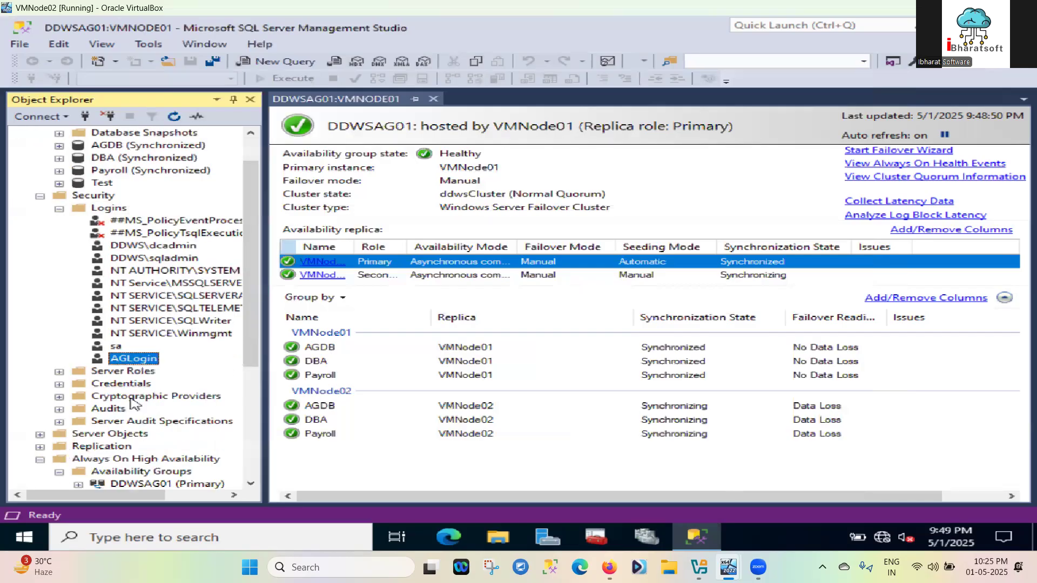
scroll(133, 403, "down", 1)
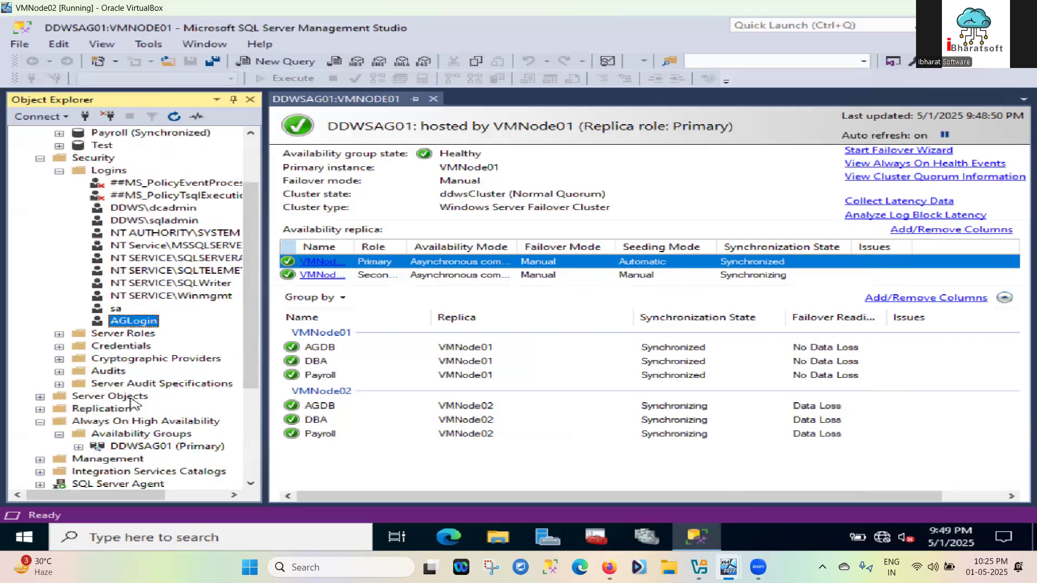
scroll(133, 404, "down", 1)
scroll(133, 404, "down", 1)
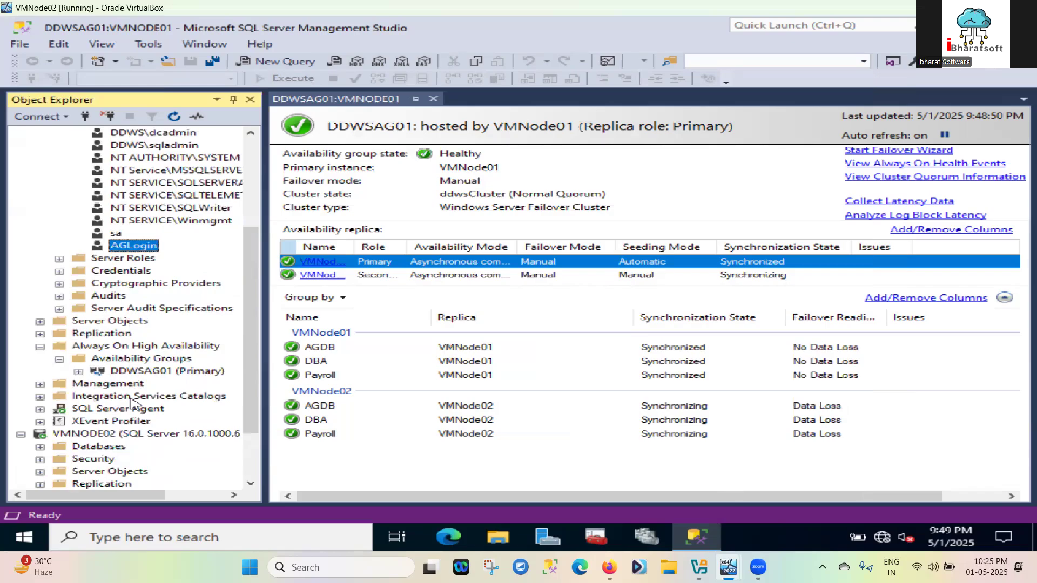
scroll(134, 403, "up", 4)
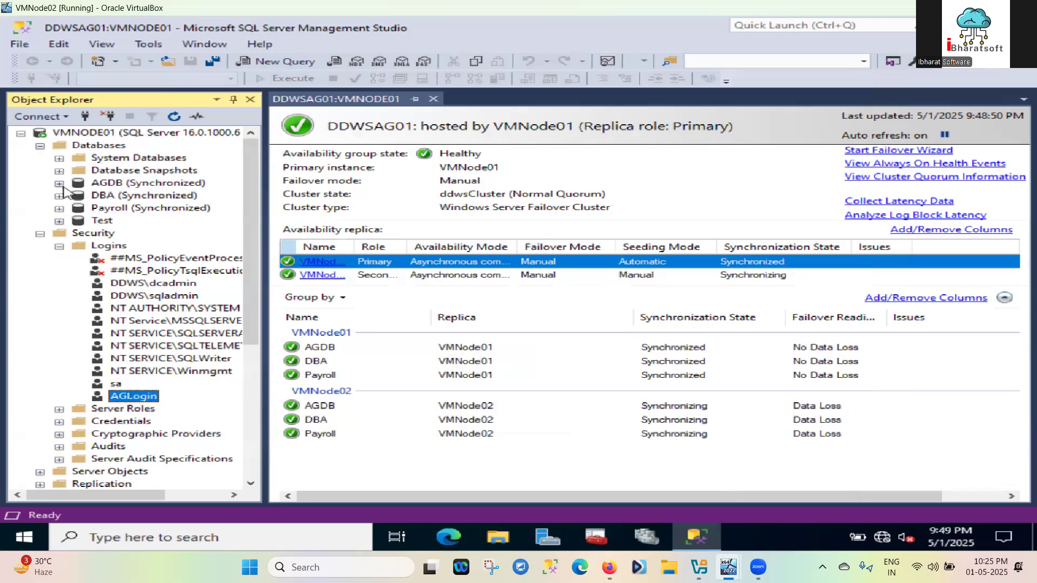
scroll(123, 428, "down", 6)
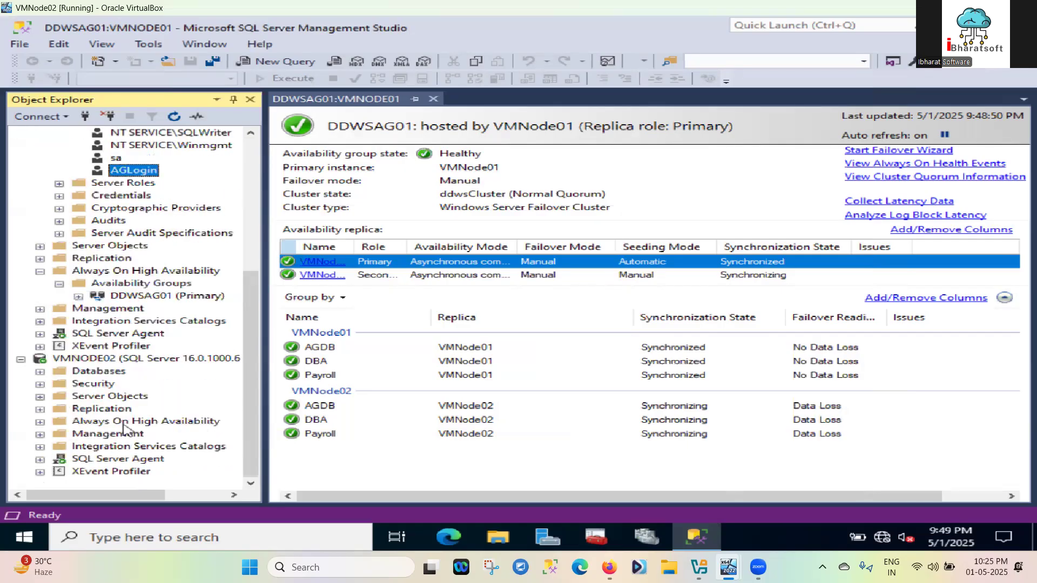
left_click(41, 372)
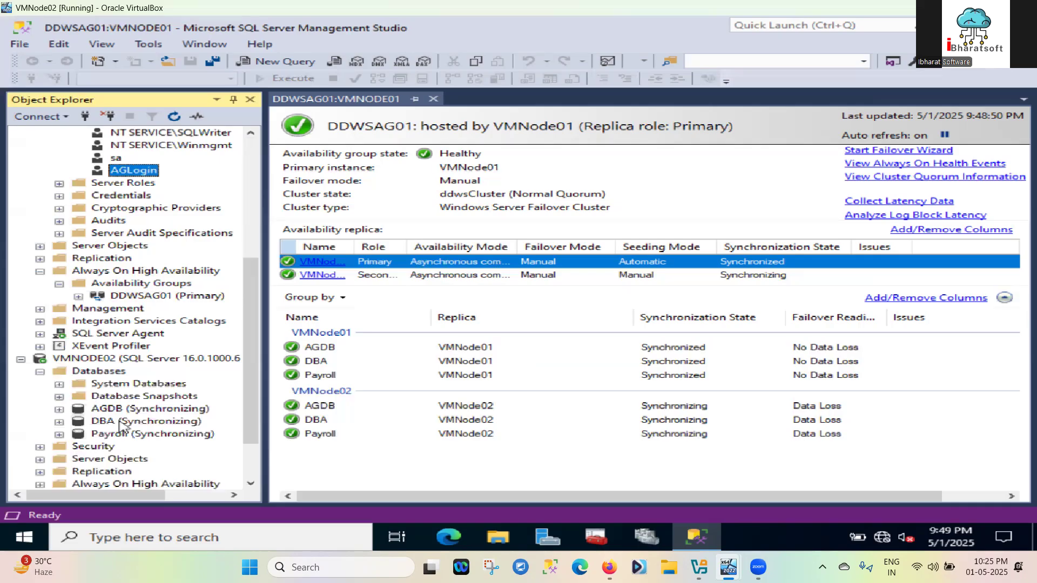
Show VMNODE02's Security > Logins, then scroll back up to VMNODE01's logins
scroll(123, 428, "down", 2)
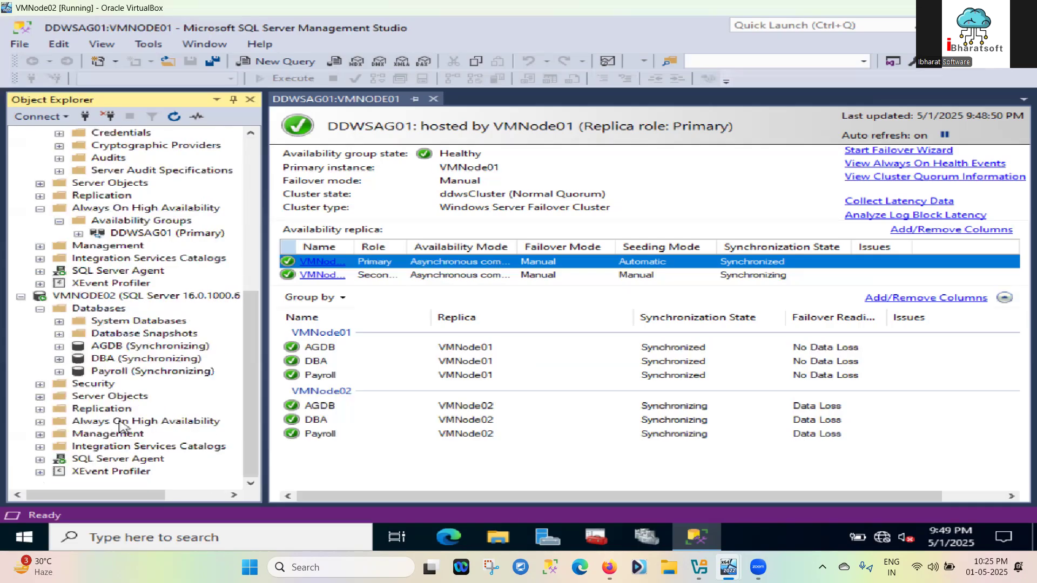
left_click(40, 384)
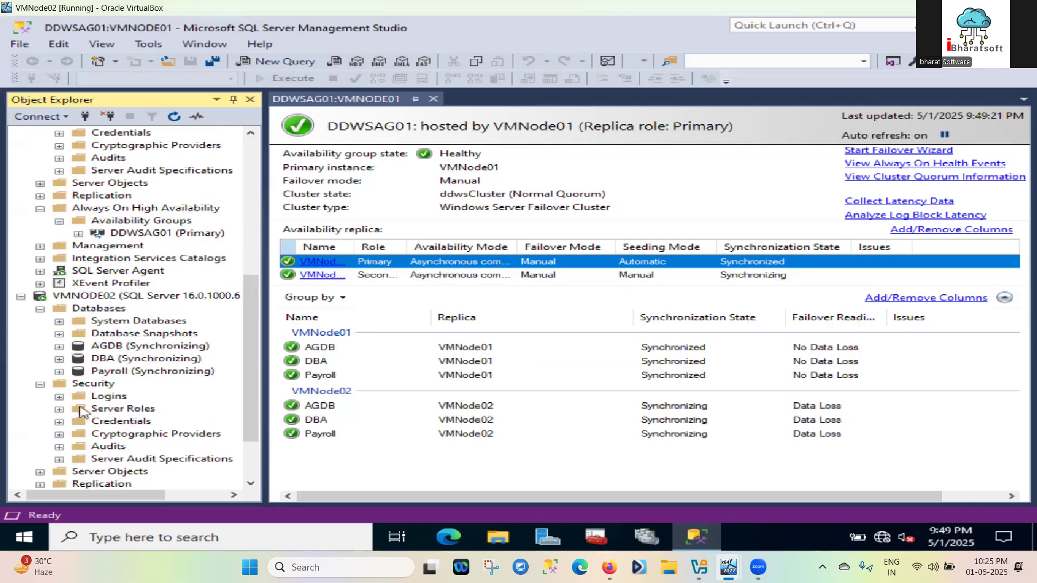
left_click(59, 398)
scroll(130, 404, "down", 4)
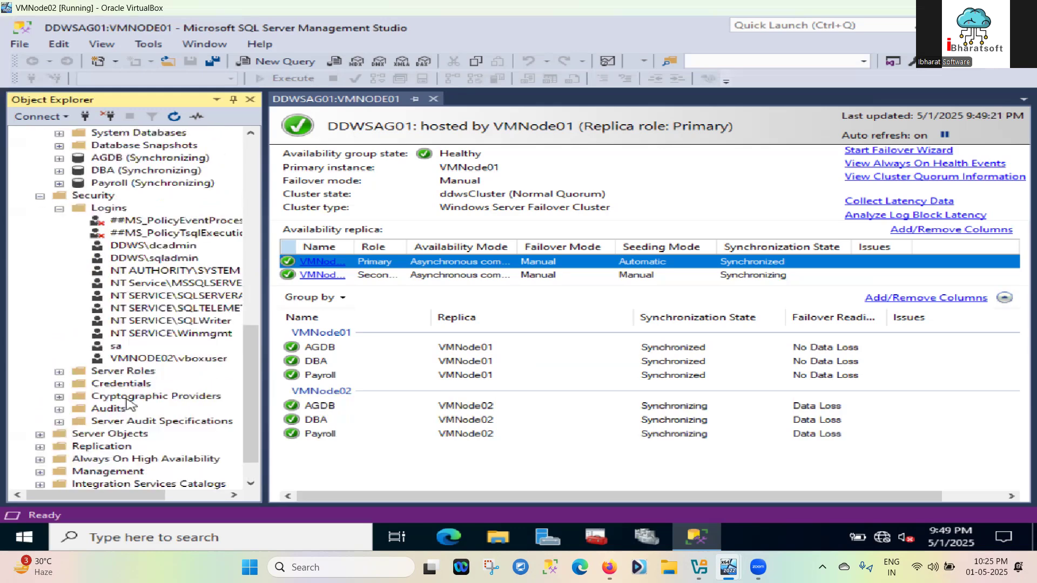
scroll(129, 403, "up", 1)
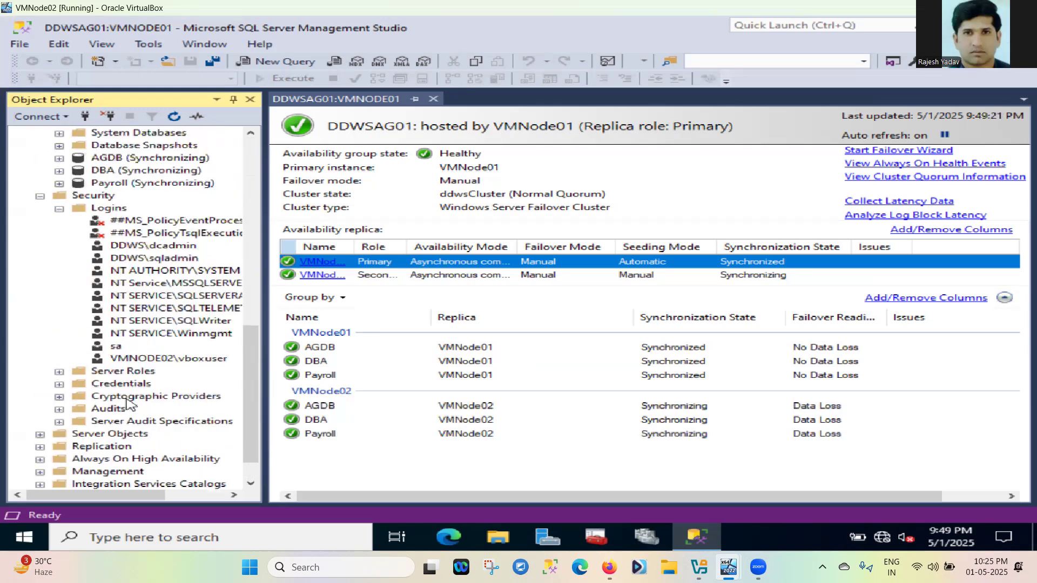
scroll(130, 404, "up", 1)
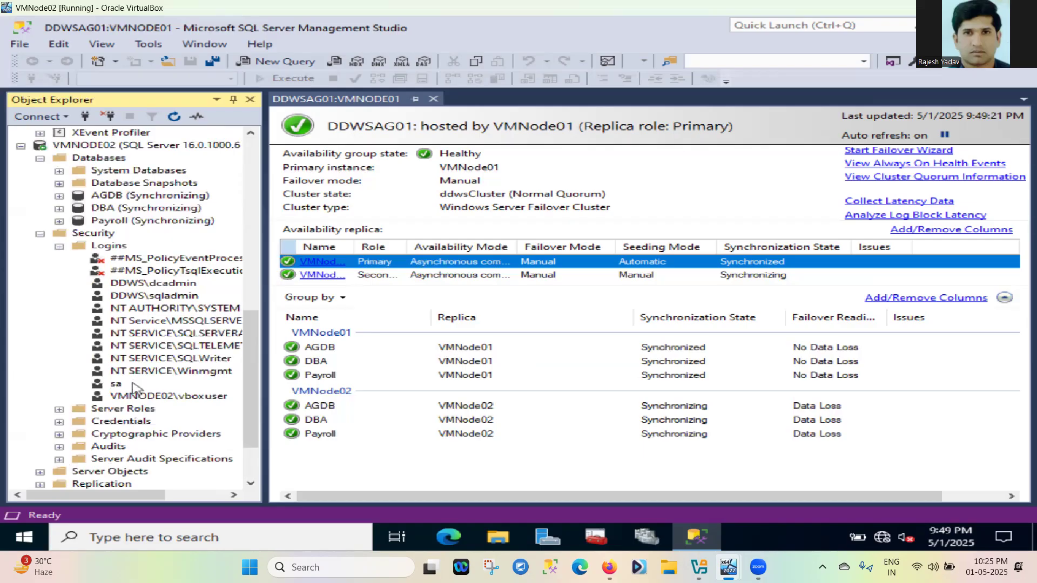
scroll(135, 388, "up", 12)
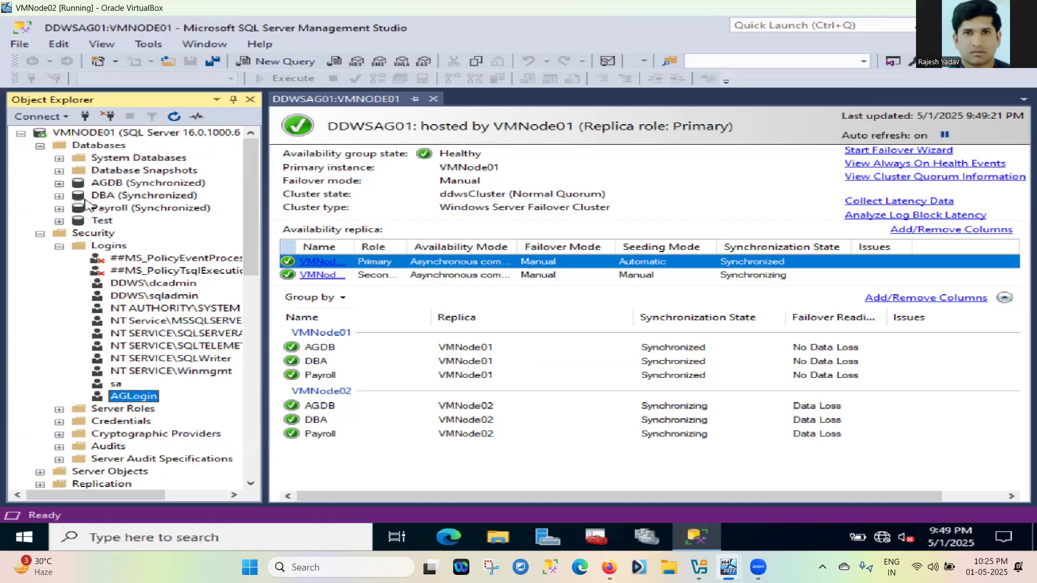
Open a New User dialog from AGDB's Security > Users folder
left_click(59, 184)
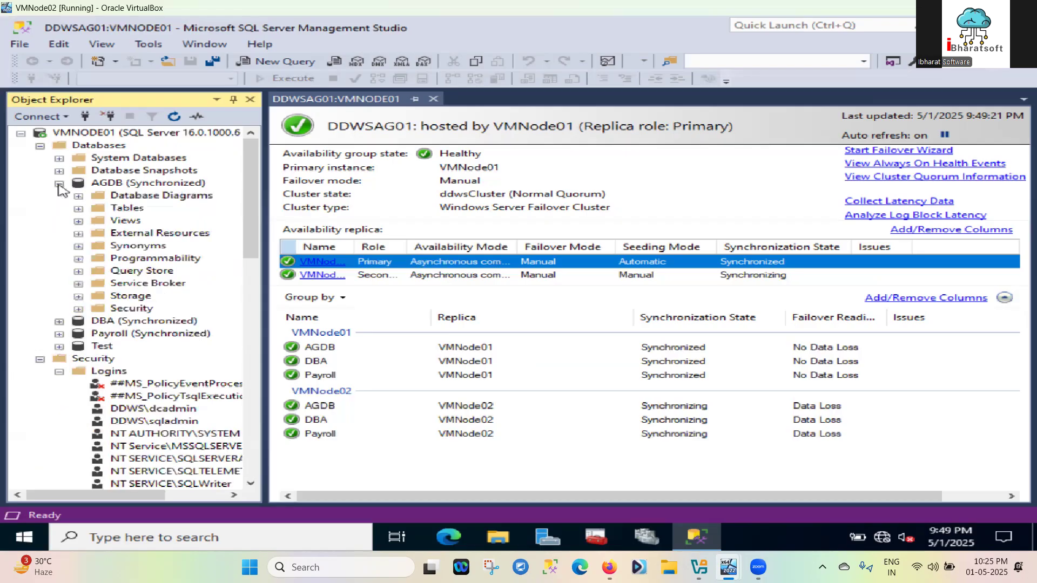
left_click(79, 309)
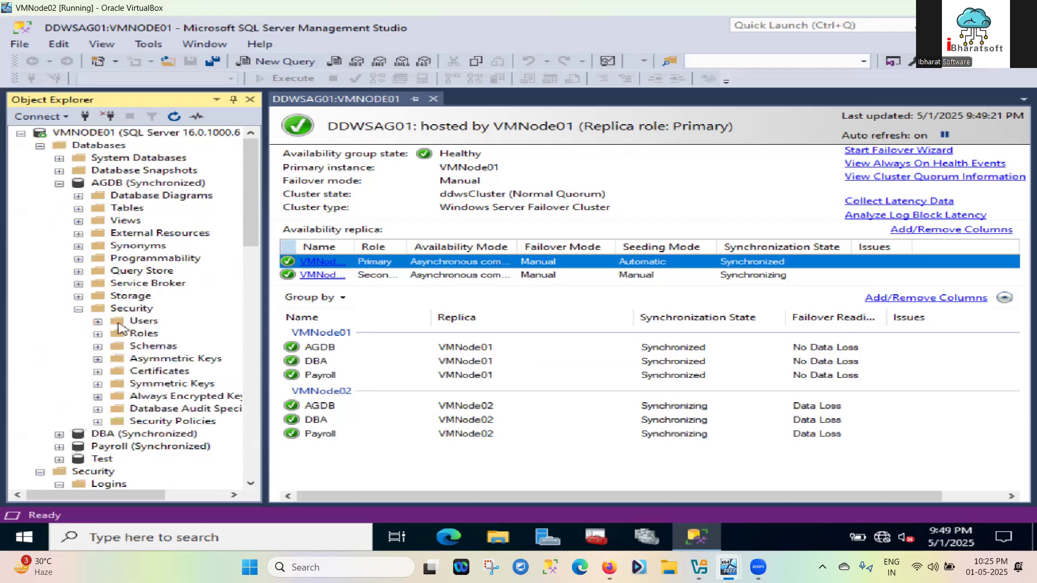
left_click(142, 322)
right_click(140, 323)
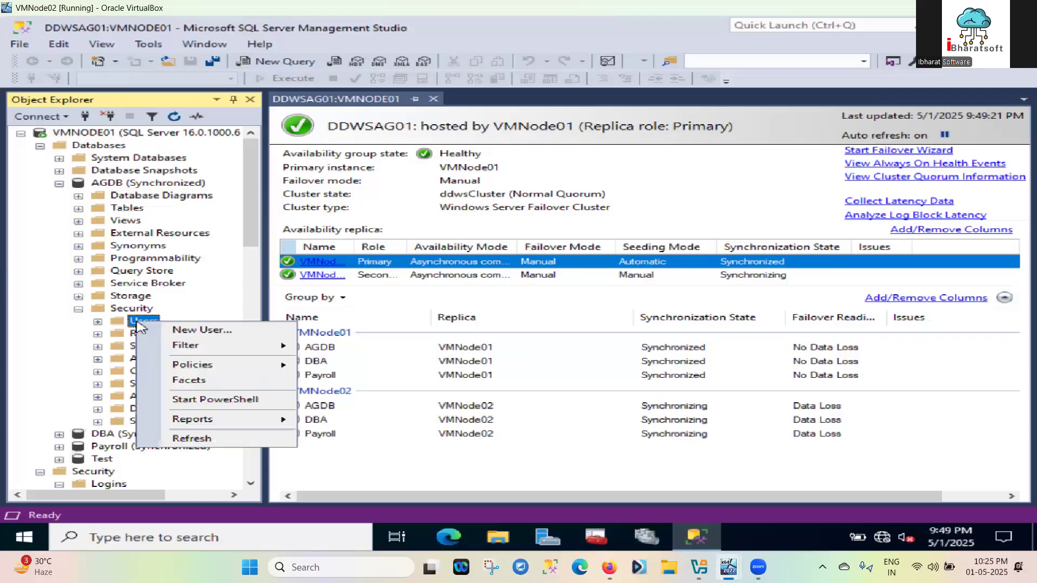
left_click(197, 330)
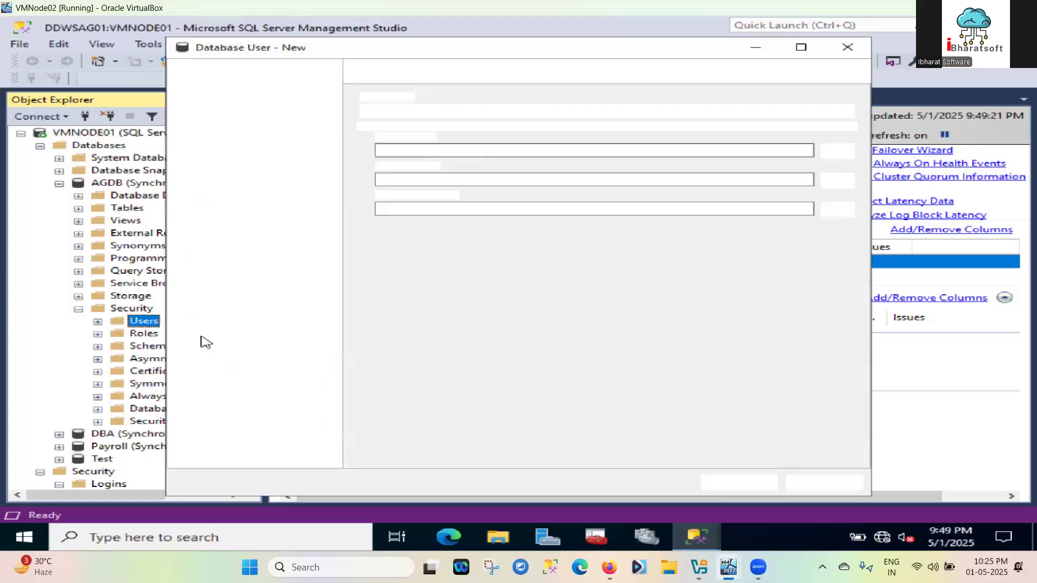
Enter AGDBUser as both the user name and the login name
left_click(456, 151)
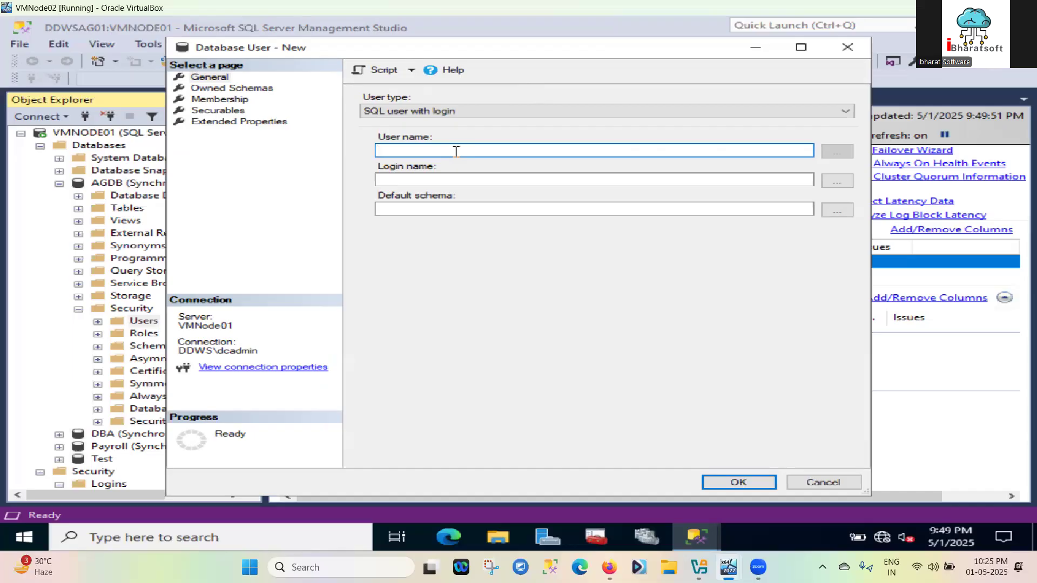
type("ag")
key("BackSpace")
key("BackSpace")
key("BackSpace")
key("BackSpace")
key("BackSpace")
type("AGDBUser")
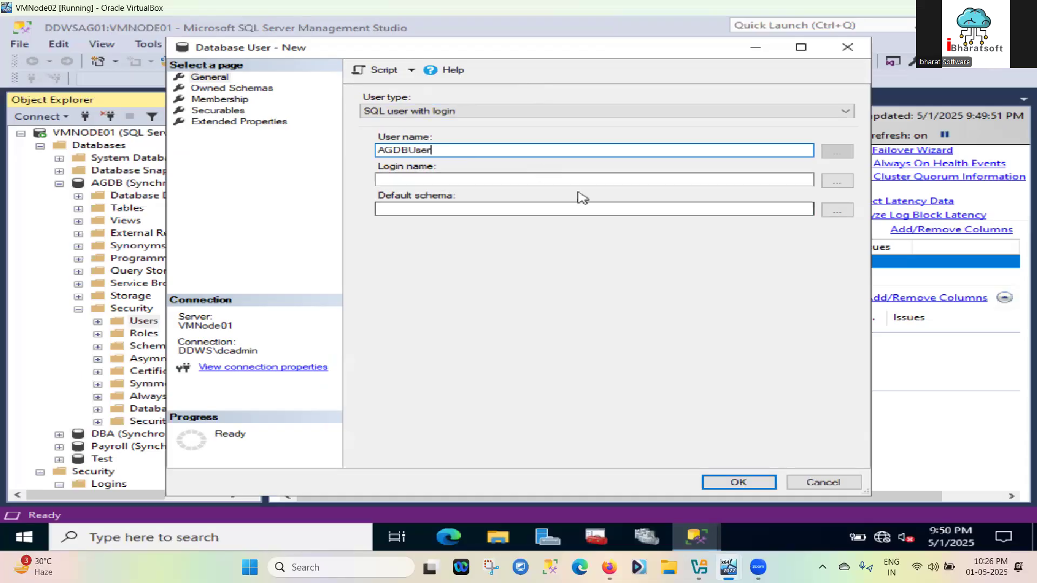
left_click(503, 178)
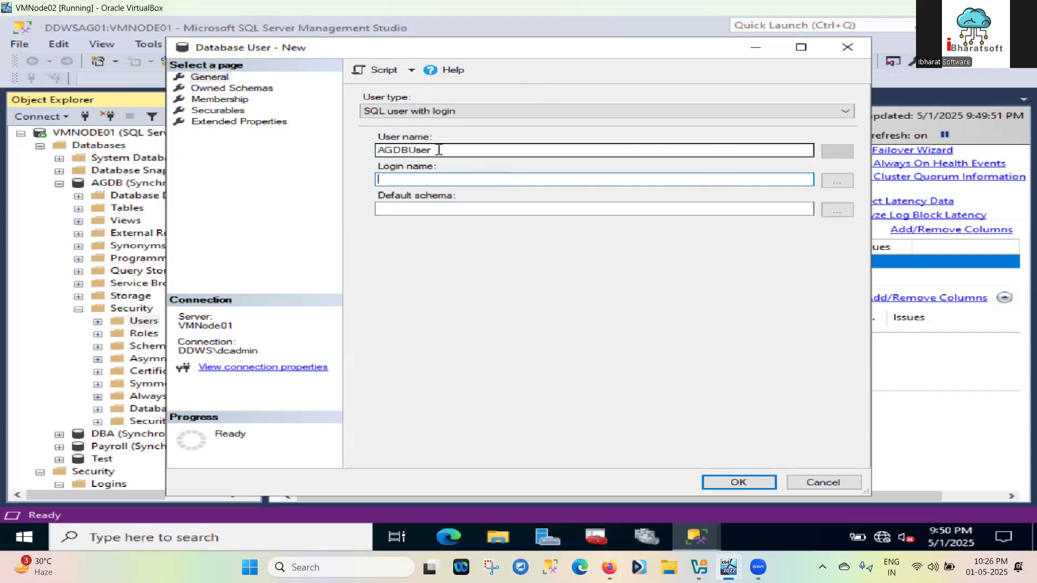
left_click_drag(438, 150, 377, 151)
key("ctrl+c")
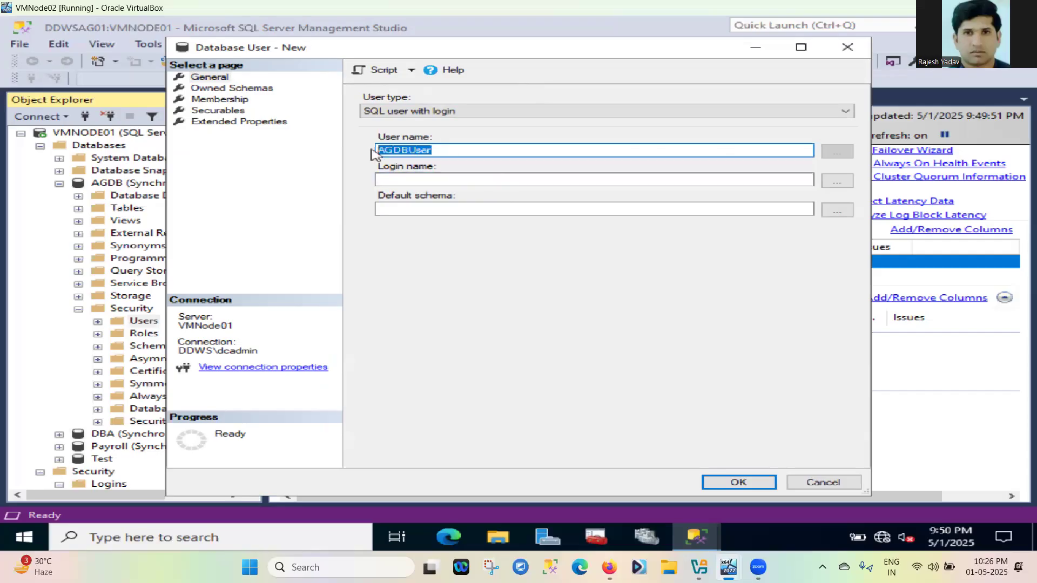
left_click(401, 180)
key("ctrl+v")
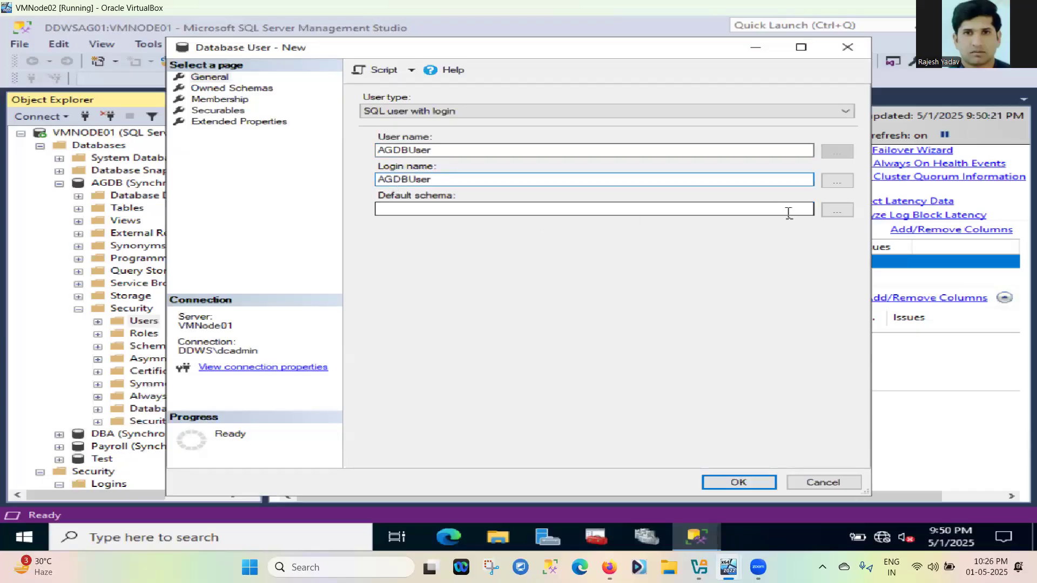
Set the default schema to dbo and create the user, which fails as an invalid login
left_click(836, 220)
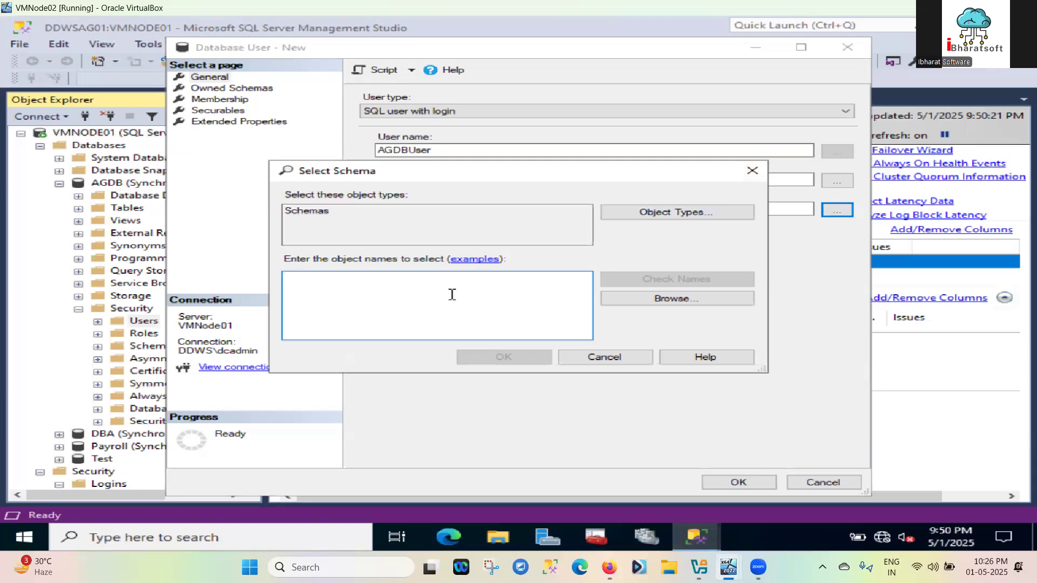
type("D")
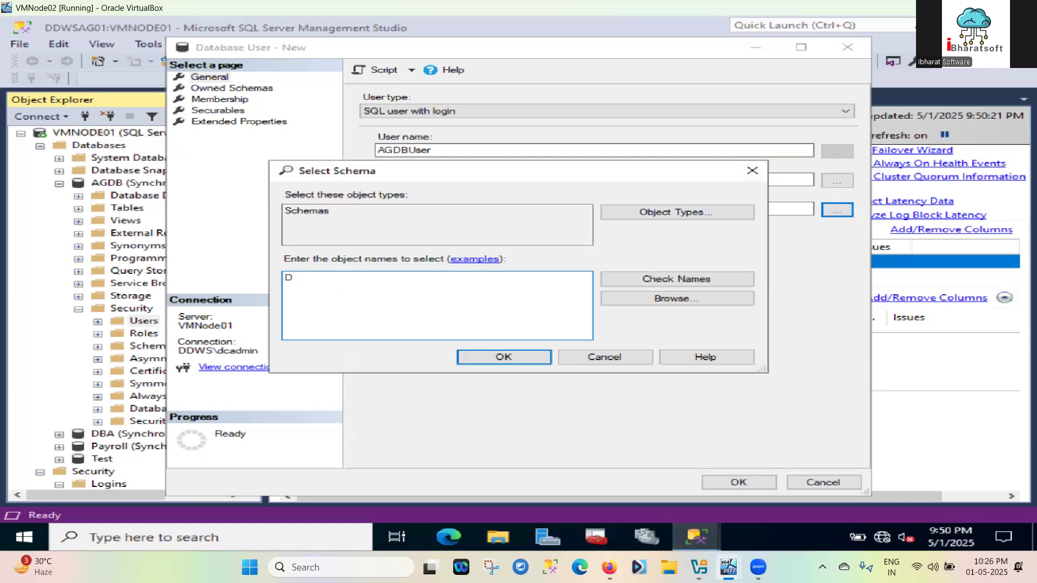
type("dbo")
key("BackSpace")
key("BackSpace")
key("BackSpace")
key("BackSpace")
type("dbo")
left_click(651, 280)
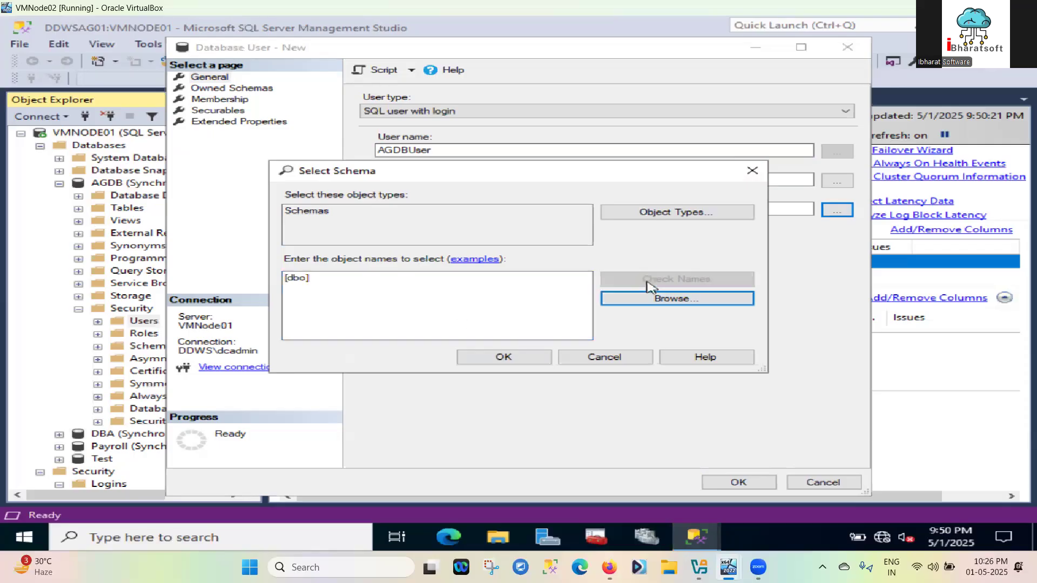
left_click(514, 359)
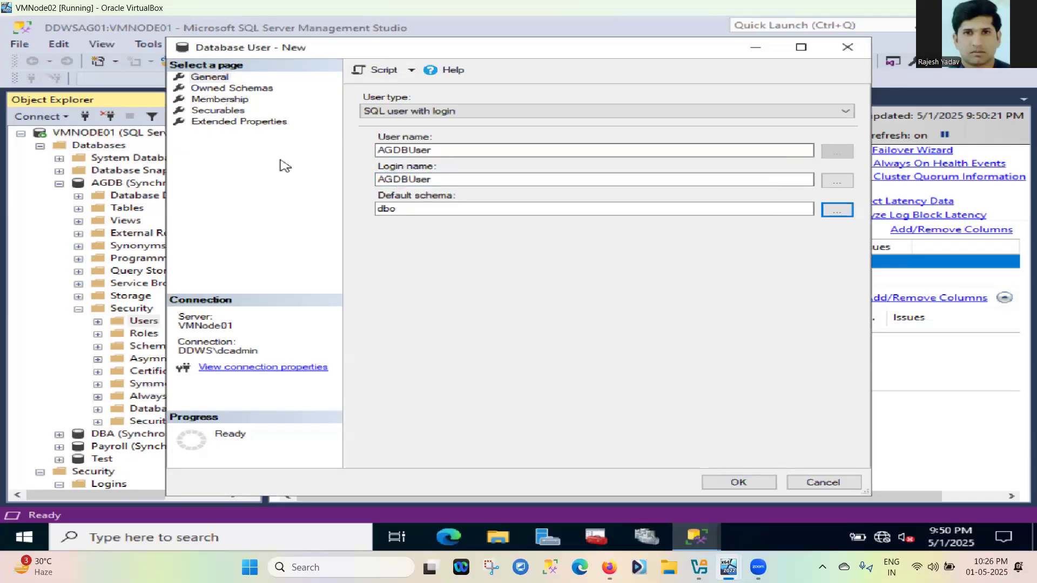
left_click(739, 482)
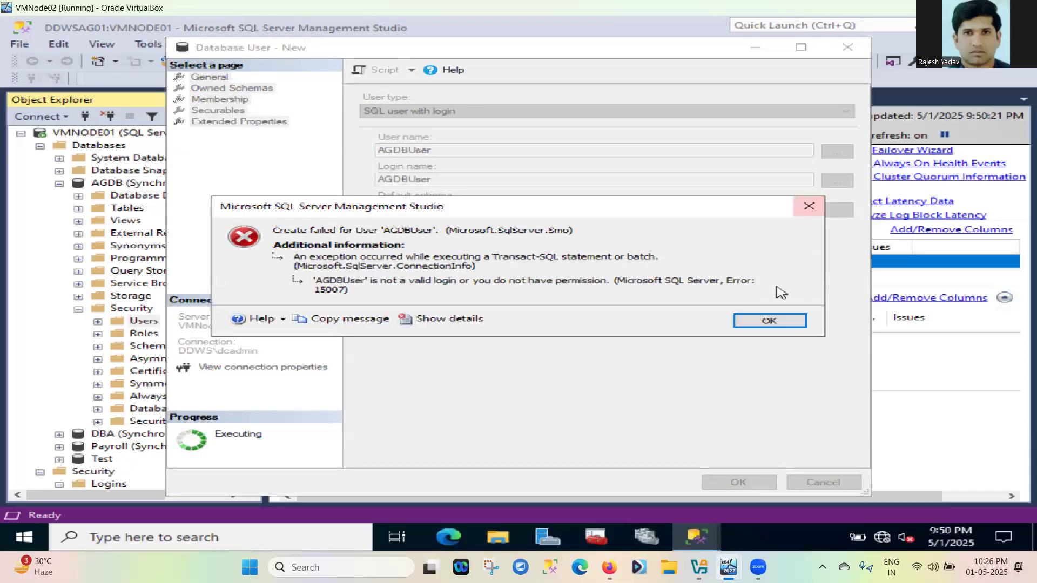
Close the invalid-login error, retry creating AGDBUser, and dismiss the repeated error
left_click(812, 205)
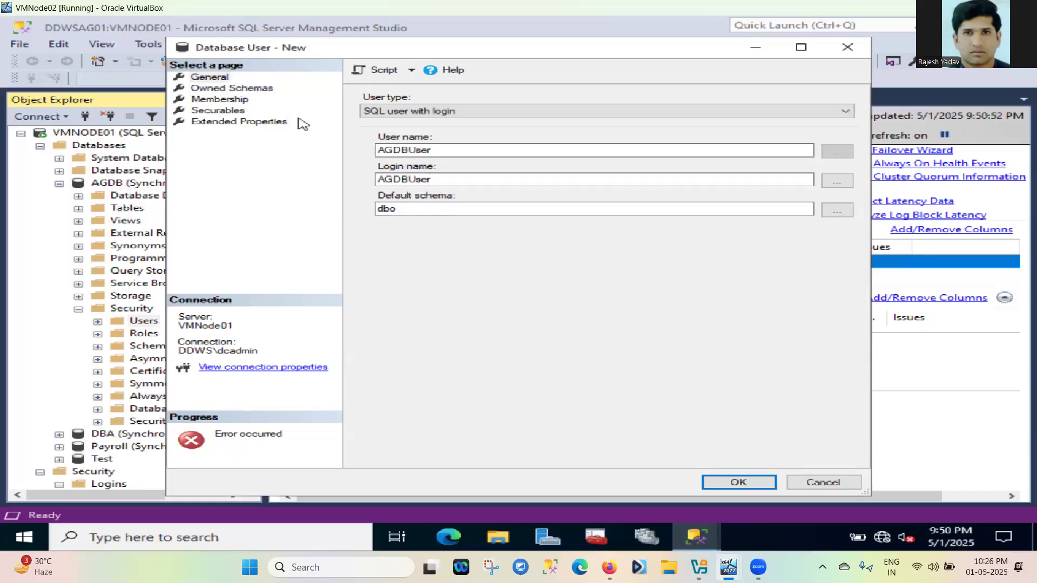
left_click(422, 211)
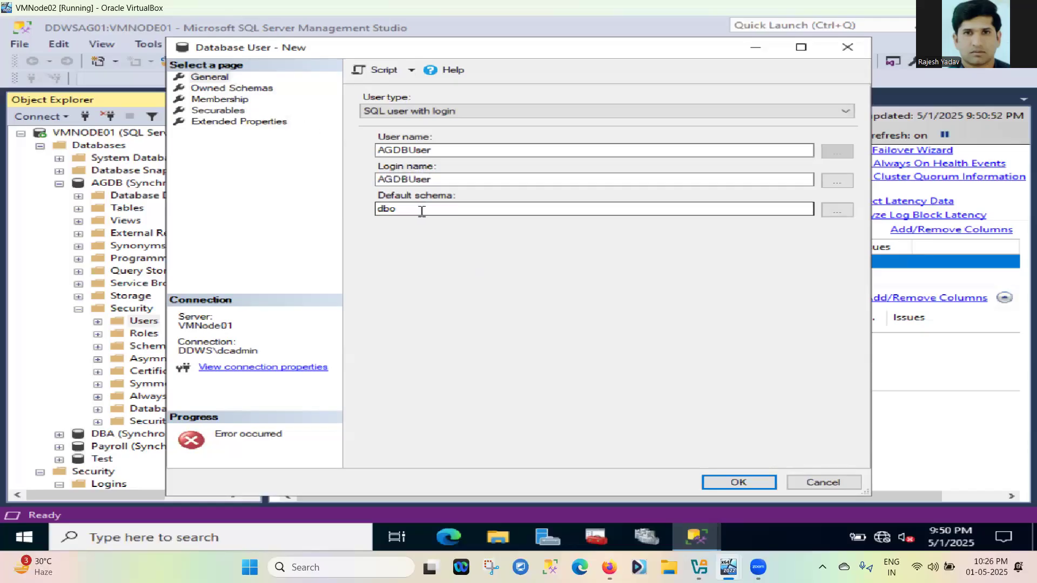
left_click(738, 484)
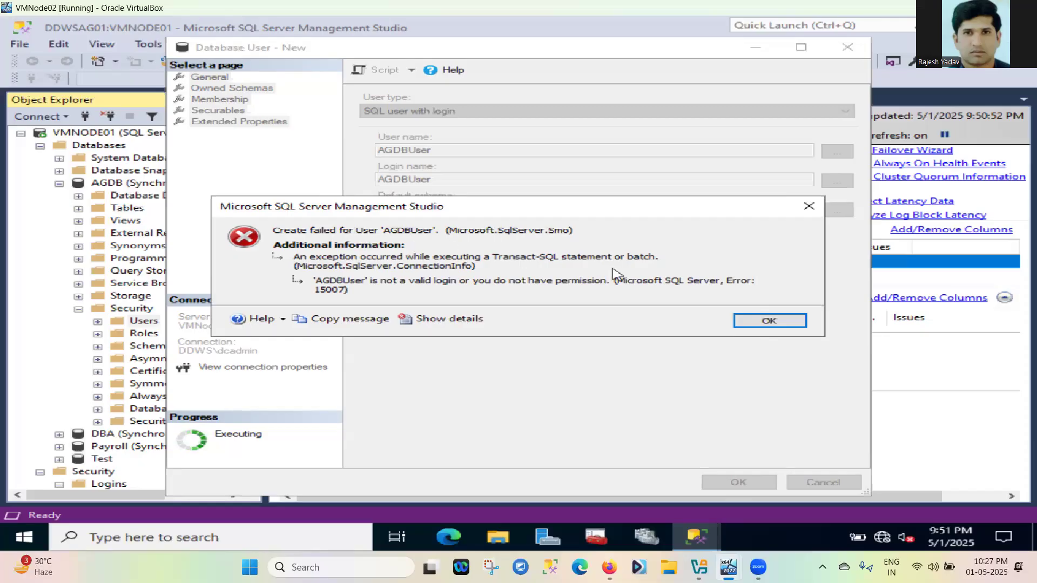
left_click(816, 211)
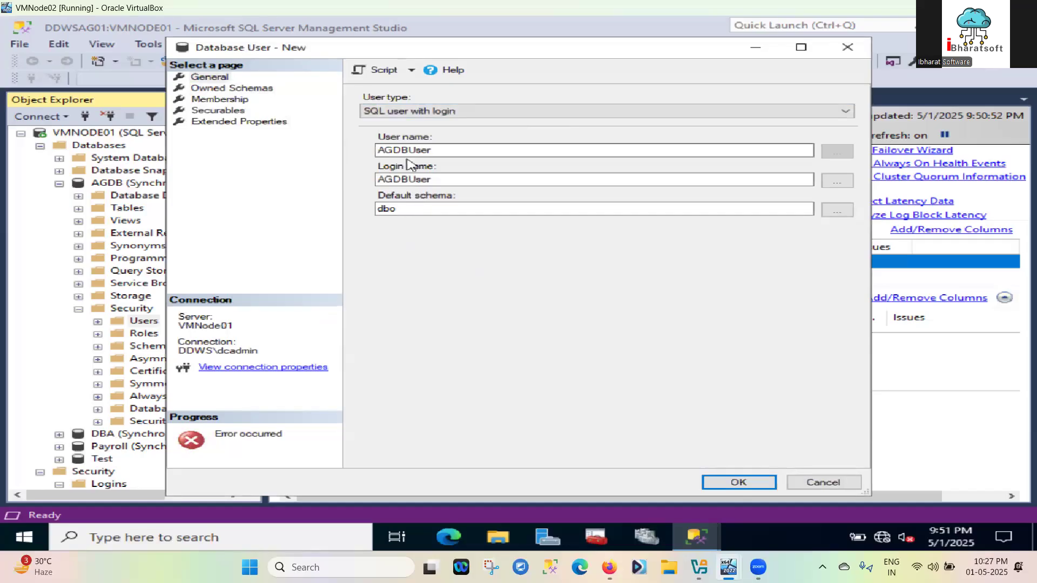
Browse the available logins and choose [AGLogin] as the new user's login
left_click(838, 183)
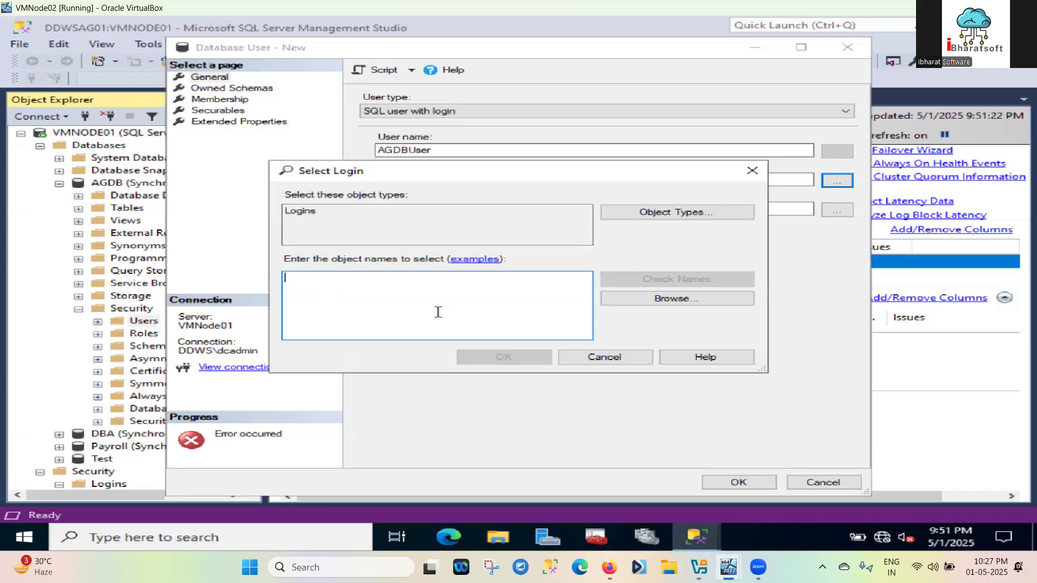
left_click(686, 304)
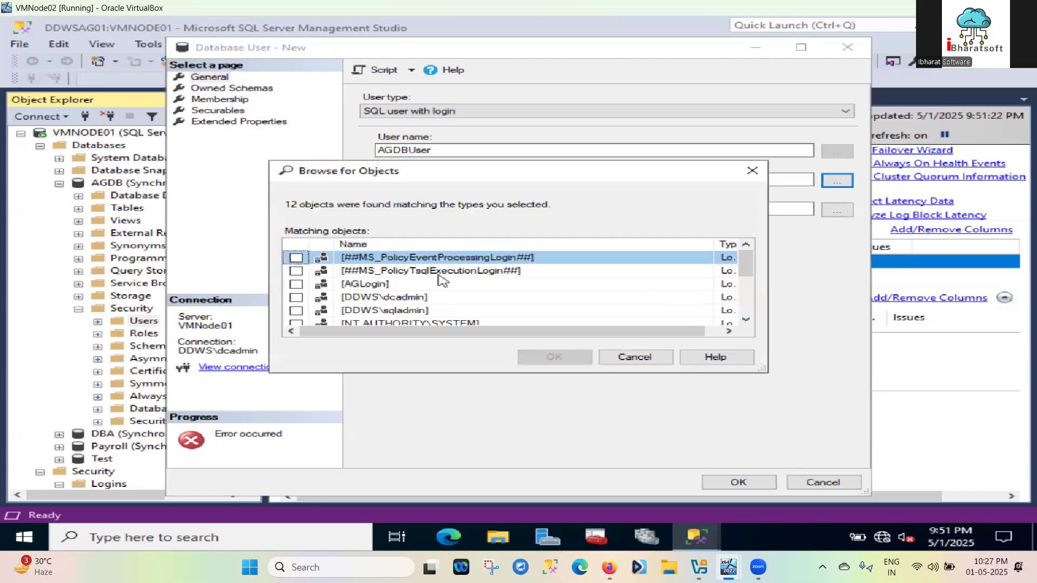
scroll(441, 278, "down", 2)
scroll(441, 278, "up", 1)
scroll(440, 278, "down", 2)
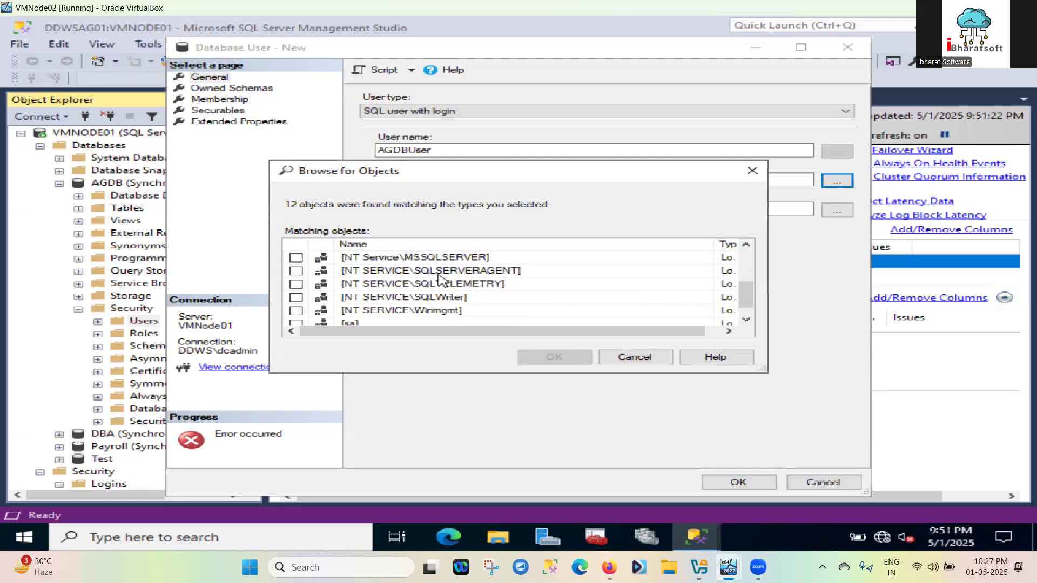
scroll(438, 278, "up", 3)
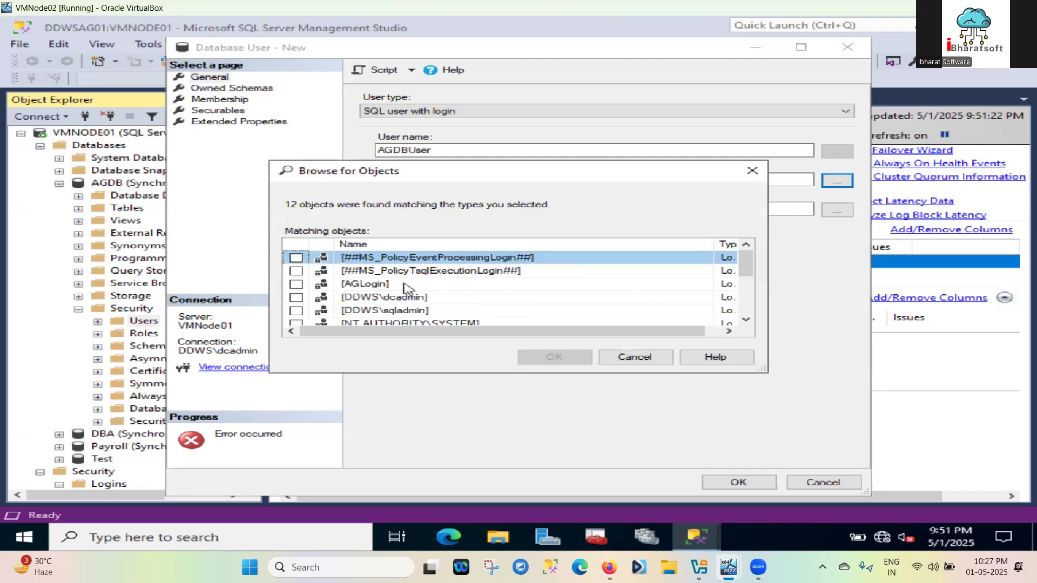
left_click(370, 286)
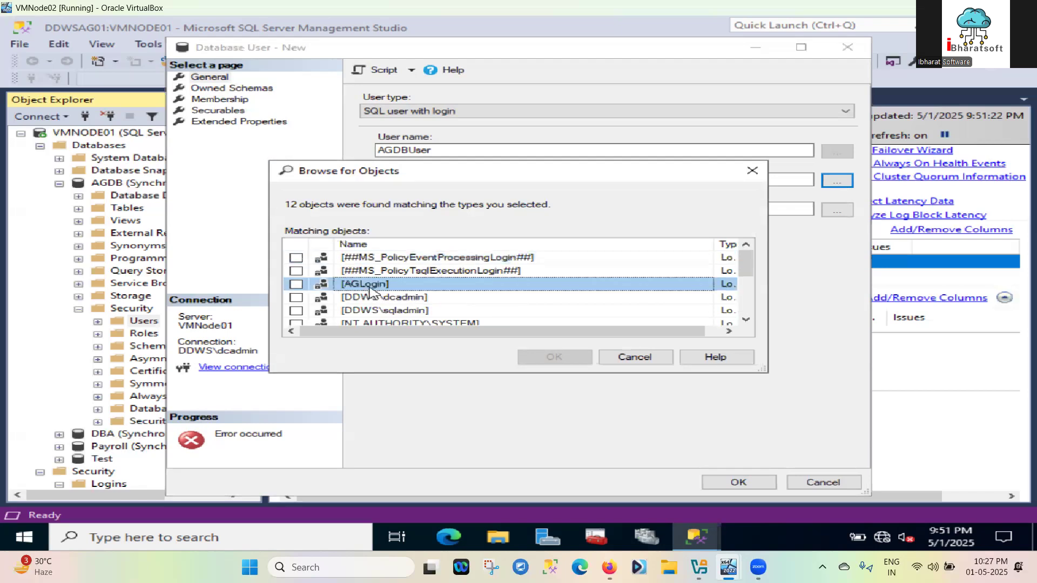
left_click(296, 285)
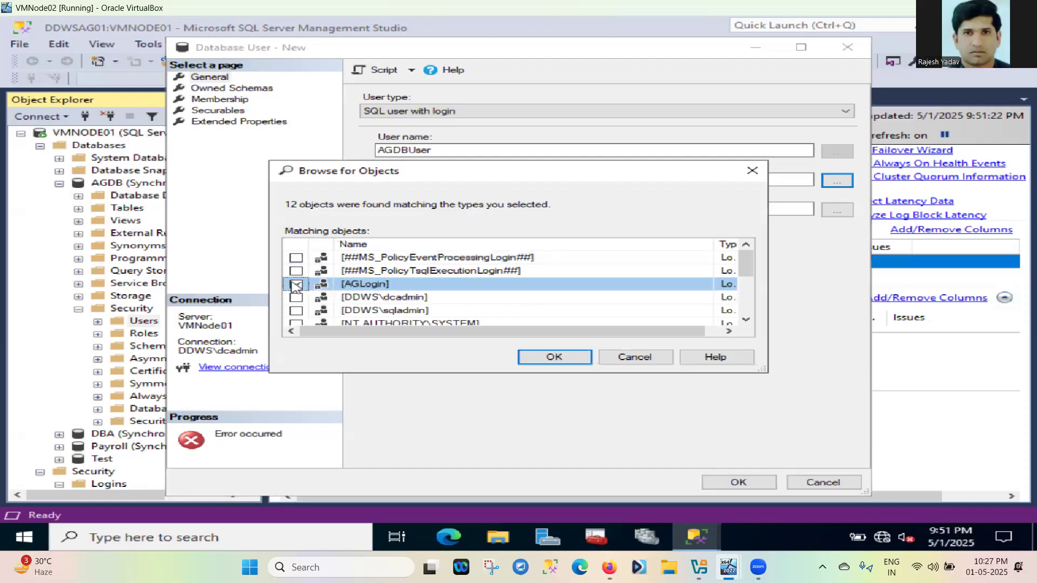
left_click(558, 359)
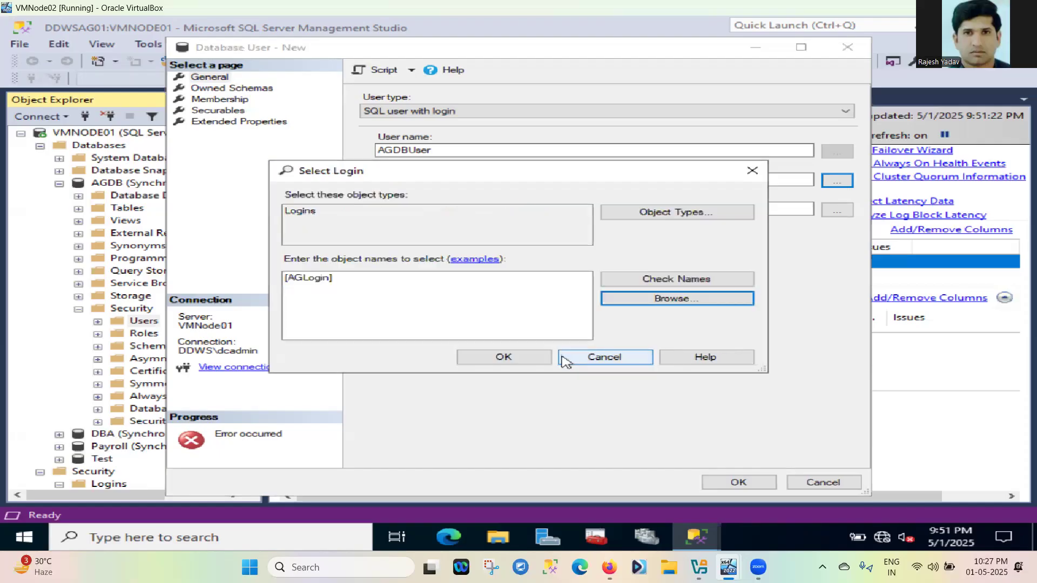
left_click(508, 363)
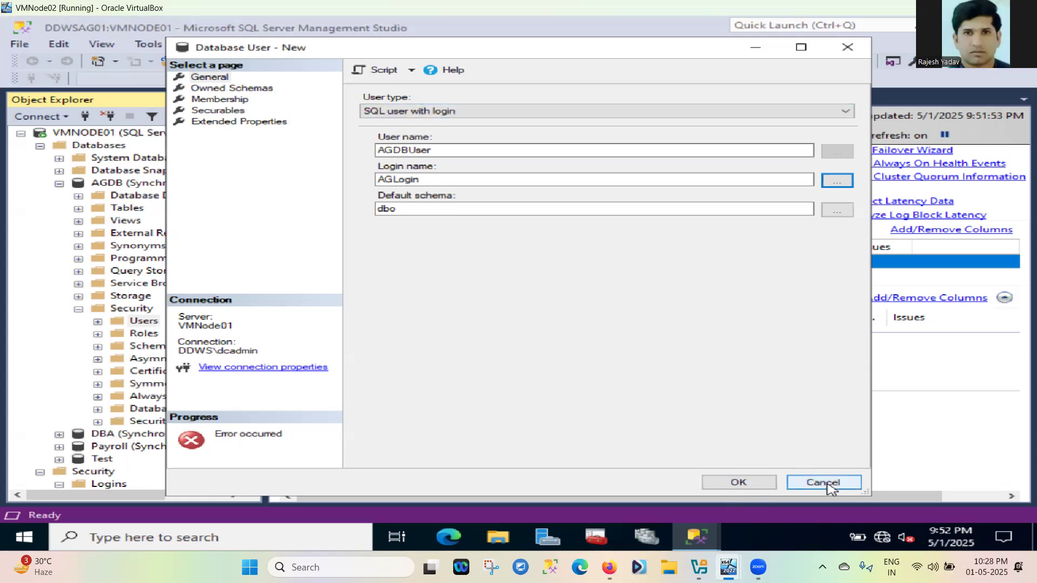
Rename the user from AGDBUser to AGLogin and create it successfully
left_click(438, 152)
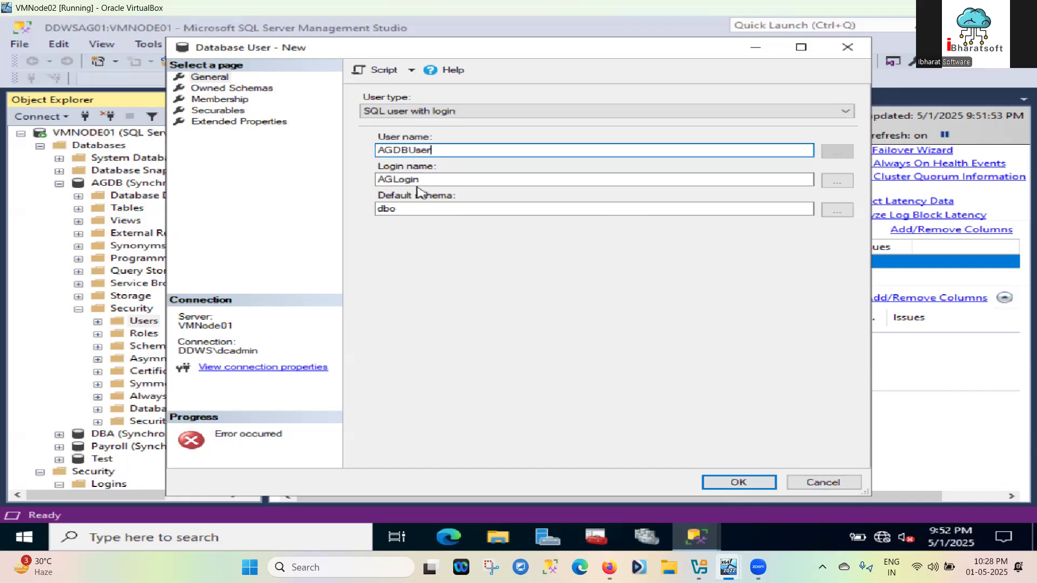
left_click_drag(426, 182, 363, 188)
key("ctrl+c")
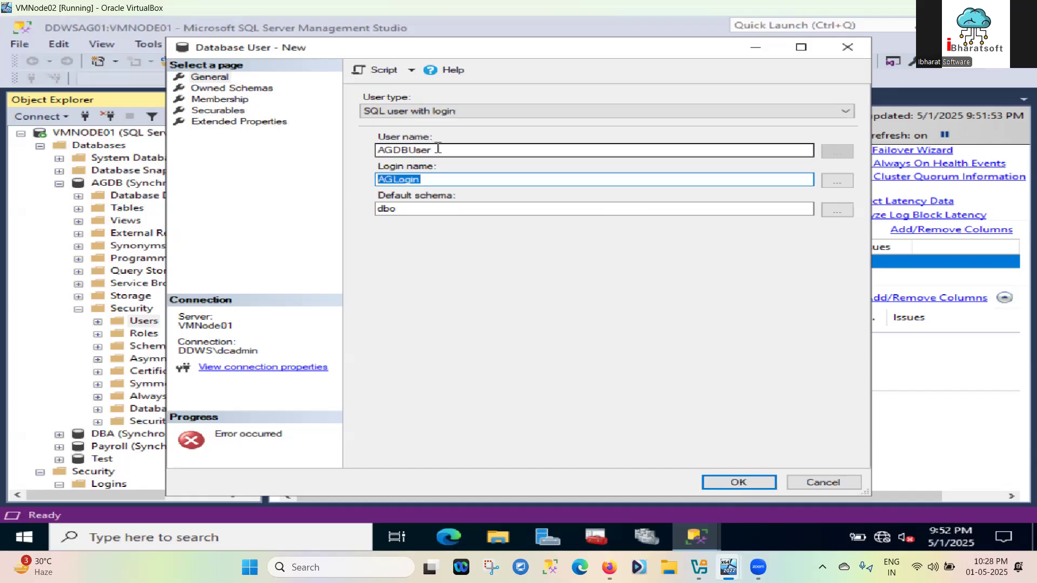
left_click_drag(438, 149, 377, 148)
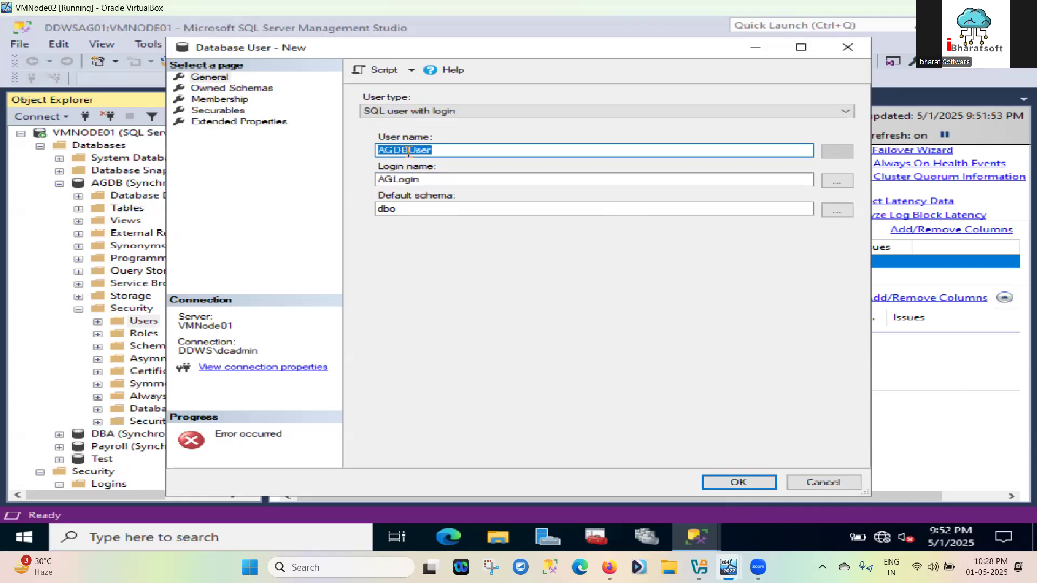
key("ctrl+v")
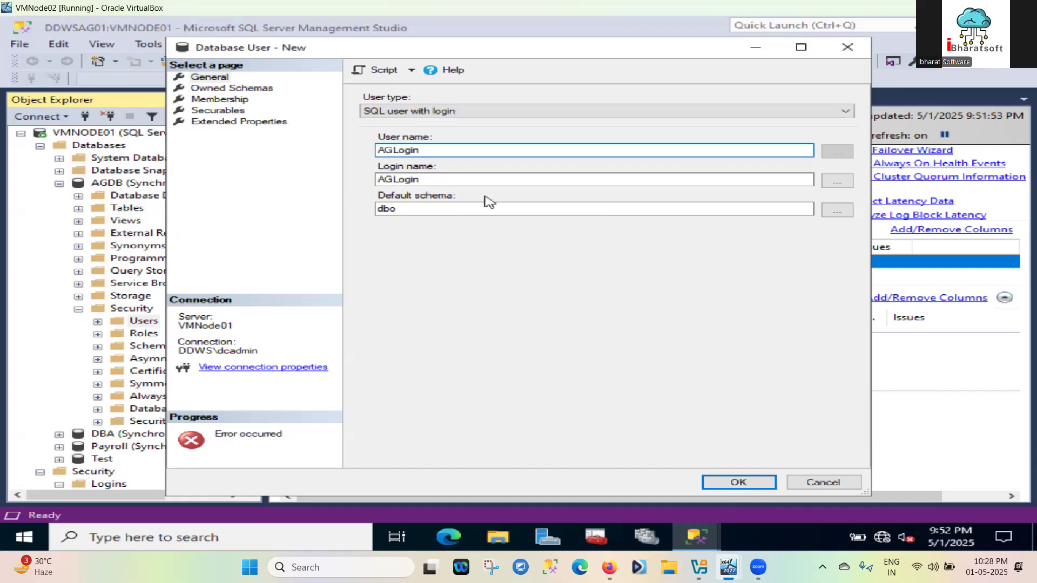
left_click(741, 481)
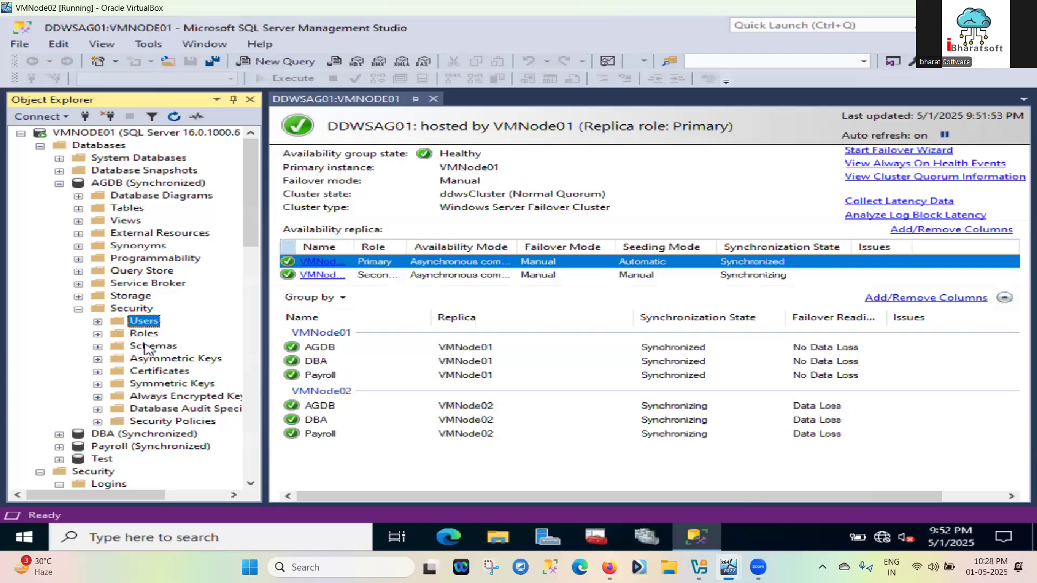
In AGLogin's user properties, tick db_owner on the Membership page and save
left_click(98, 322)
left_click(157, 334)
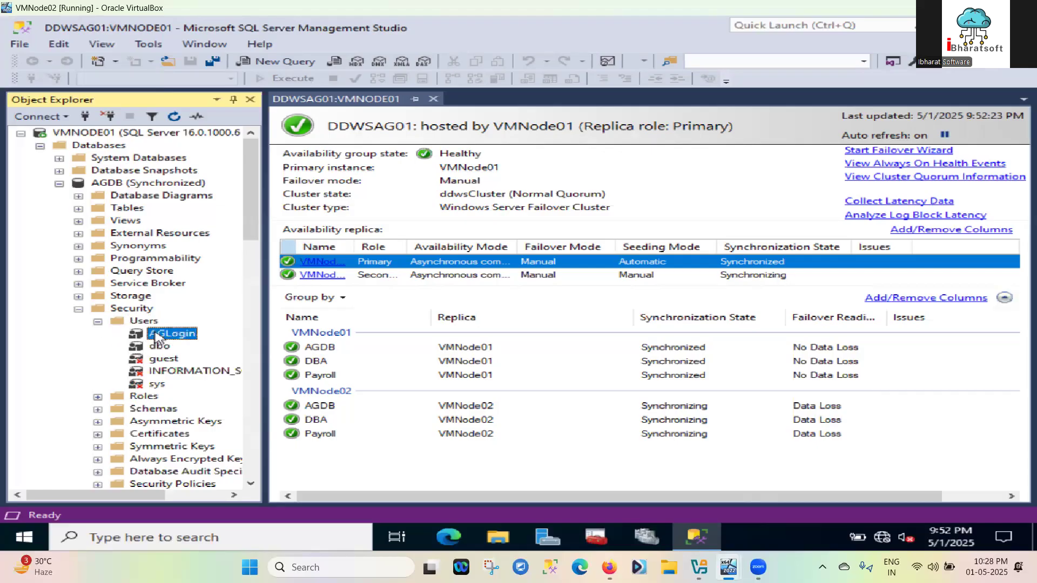
right_click(157, 337)
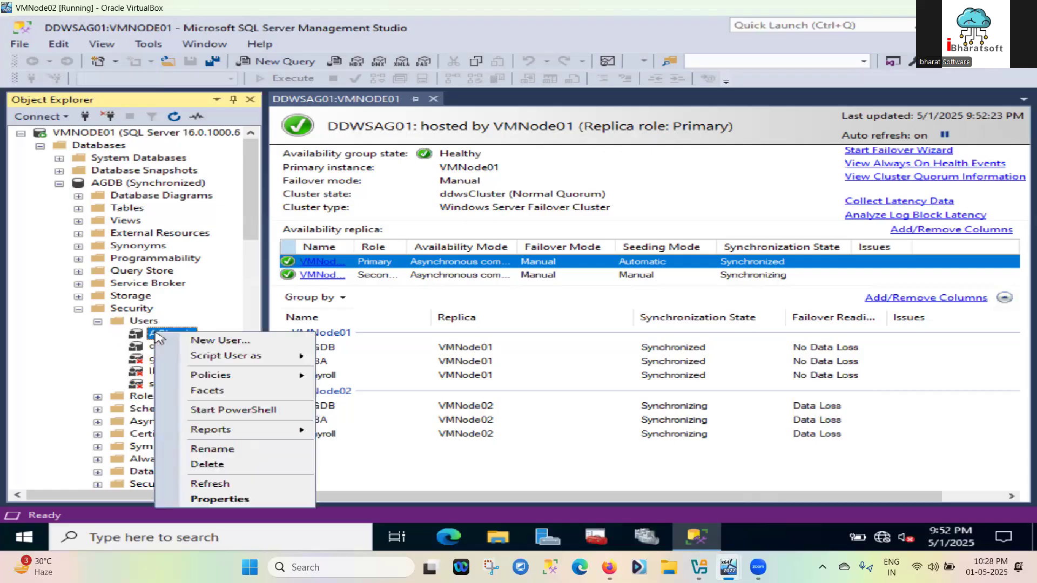
left_click(218, 501)
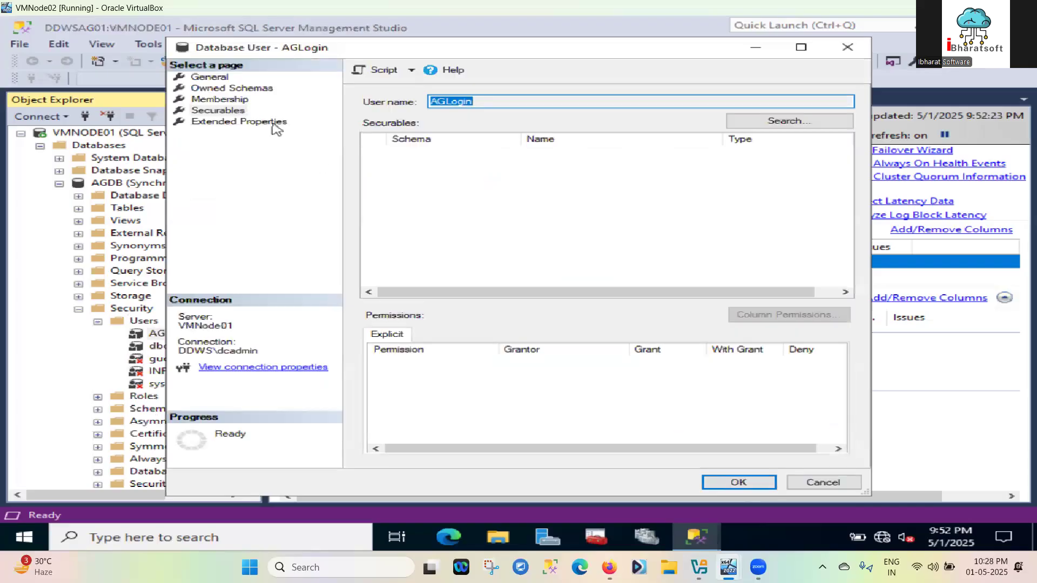
left_click(236, 89)
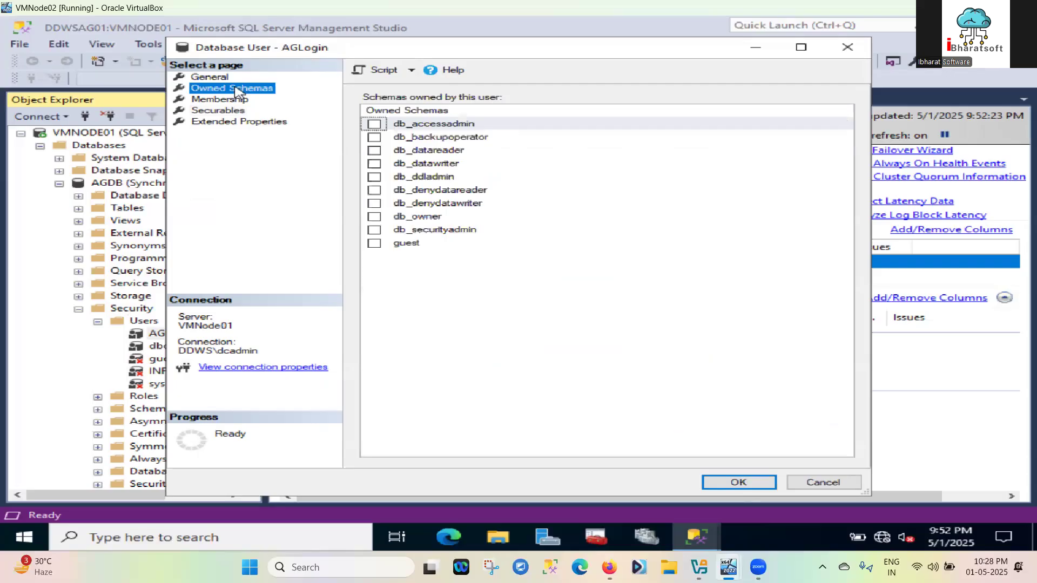
left_click(222, 101)
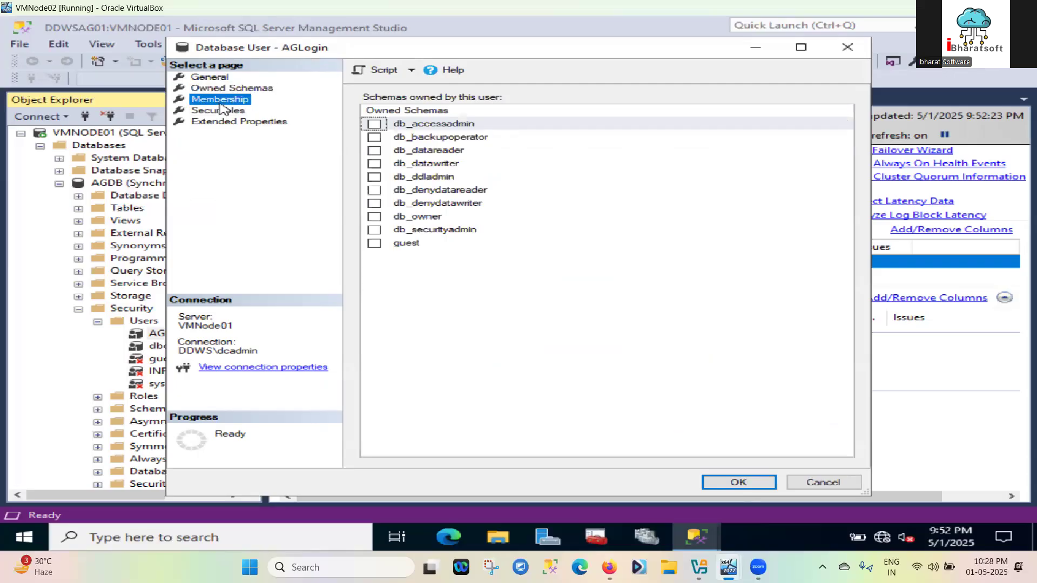
left_click(375, 217)
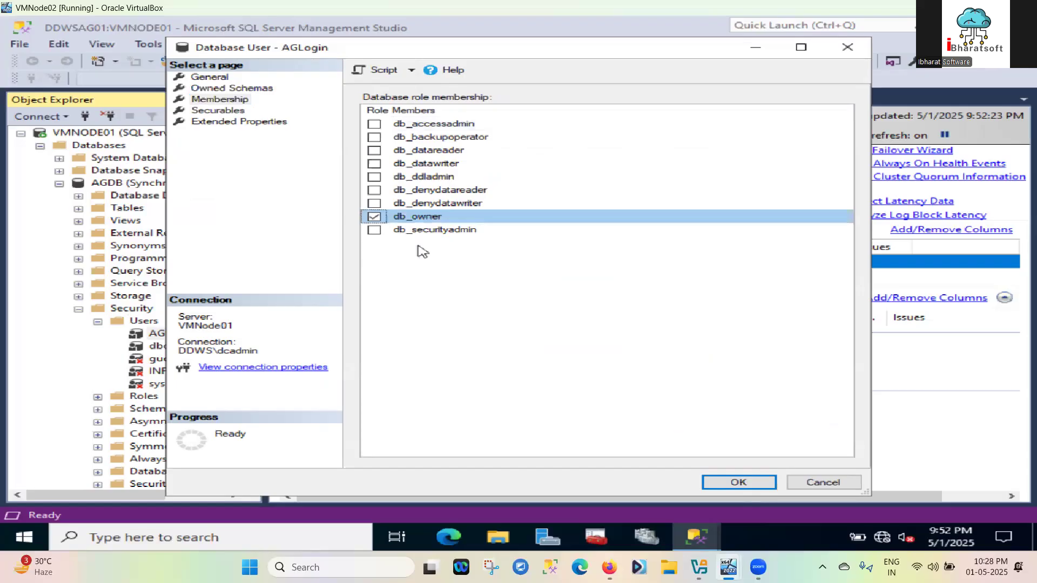
left_click(737, 483)
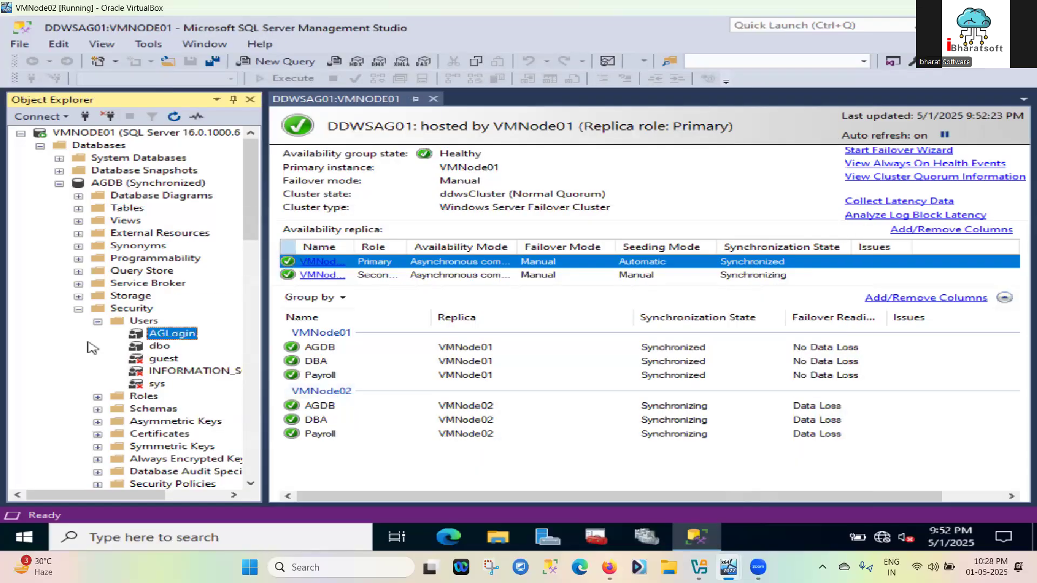
Collapse the server-level Security folder and the DBA database in Object Explorer
scroll(92, 347, "down", 4)
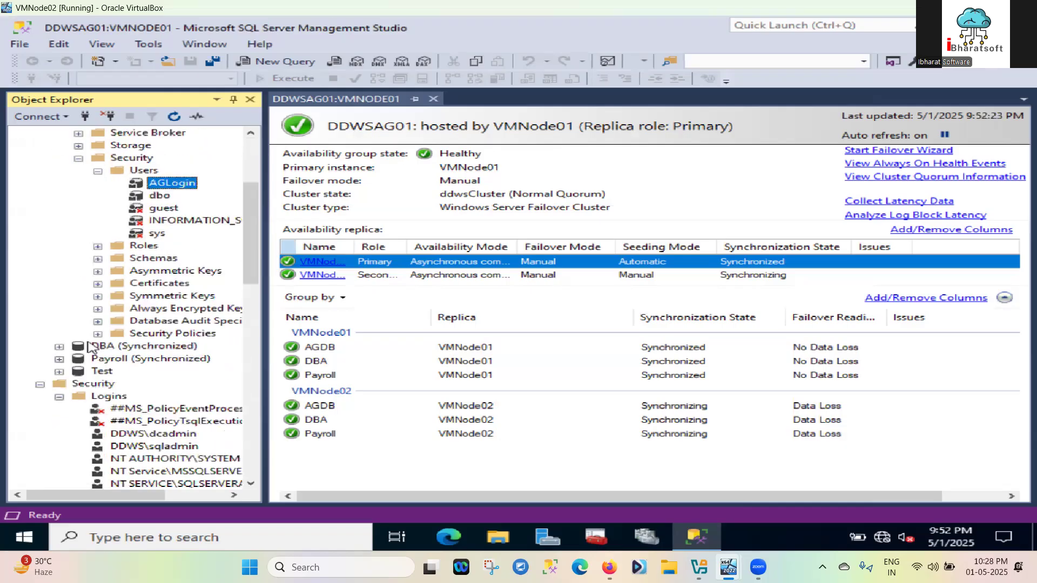
scroll(89, 347, "down", 5)
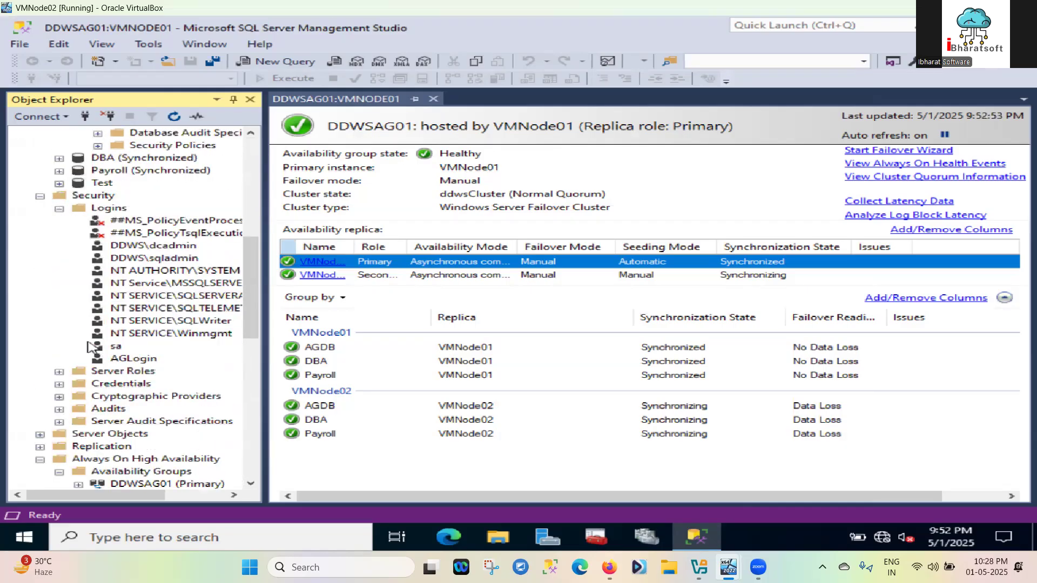
left_click(41, 197)
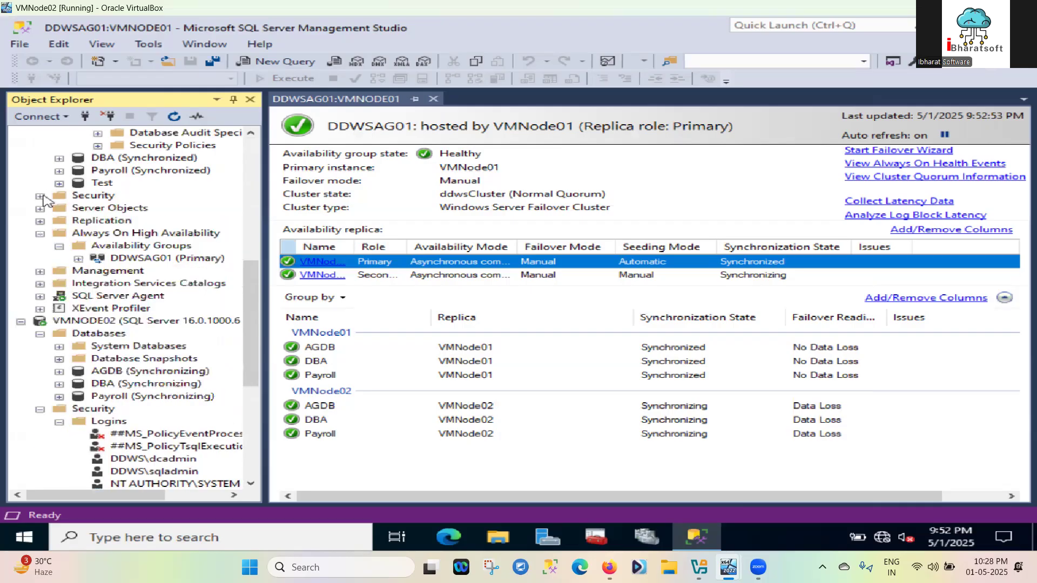
left_click(60, 158)
left_click(60, 160)
Select the VMNODE02 server node and disconnect it from Object Explorer
scroll(64, 166, "up", 6)
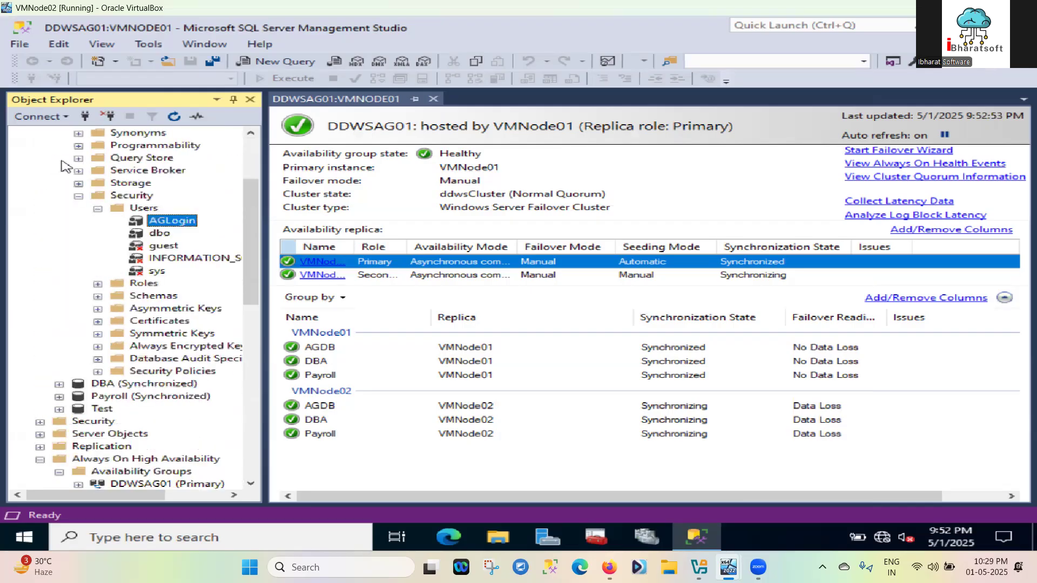
scroll(104, 260, "down", 12)
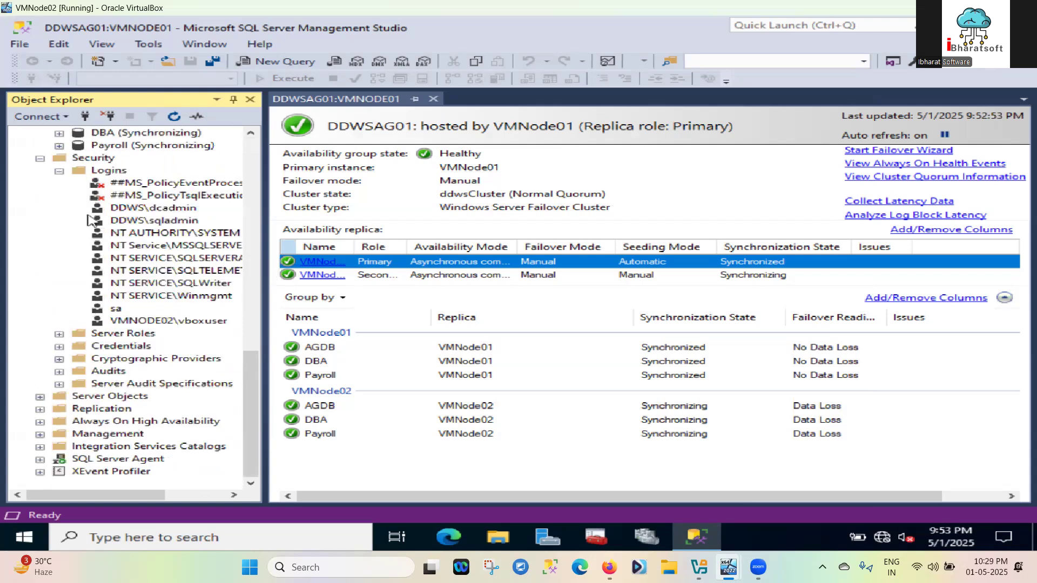
scroll(91, 220, "up", 10)
scroll(91, 220, "down", 8)
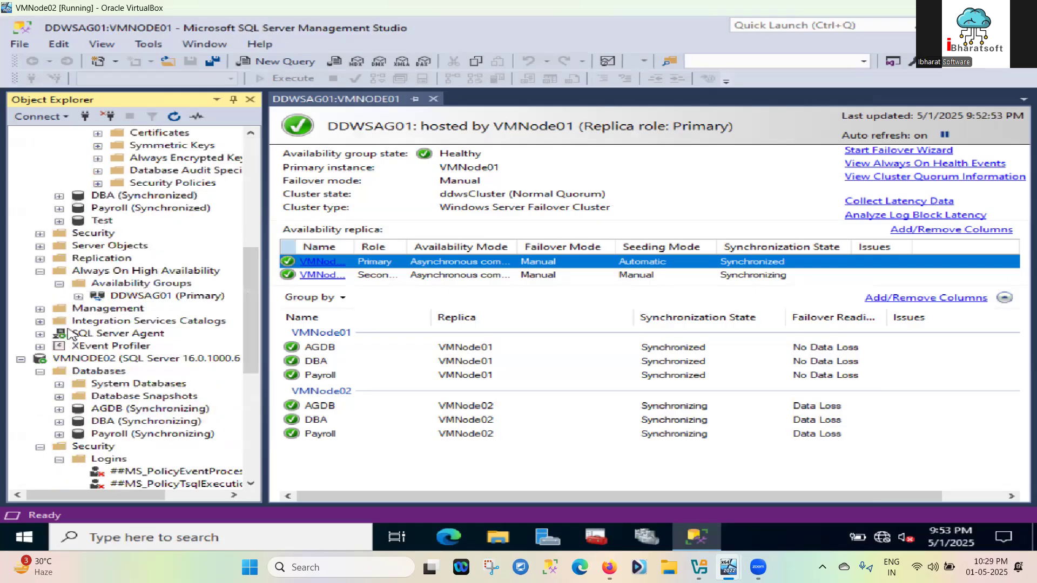
left_click(81, 359)
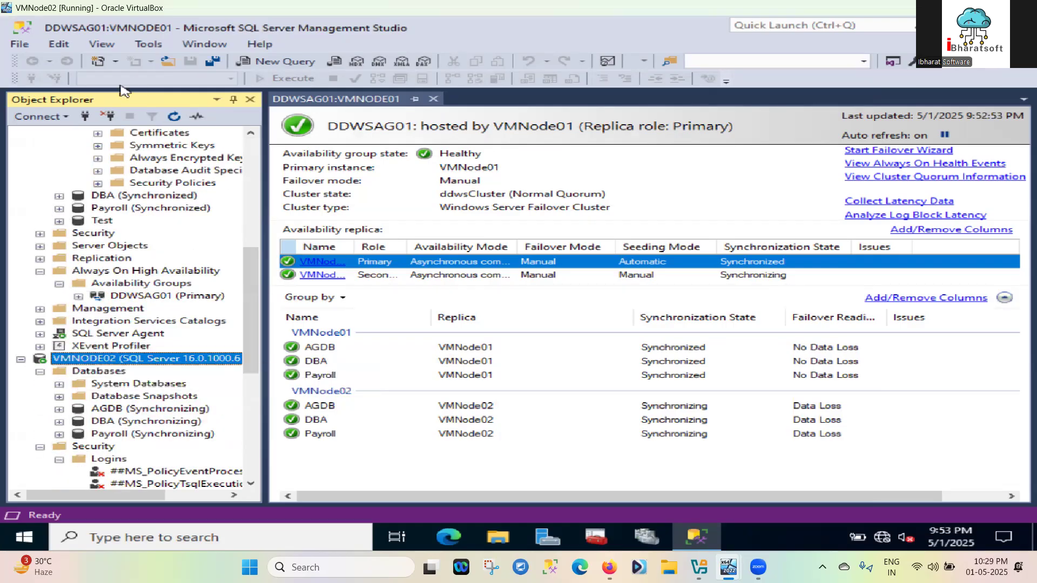
left_click(110, 116)
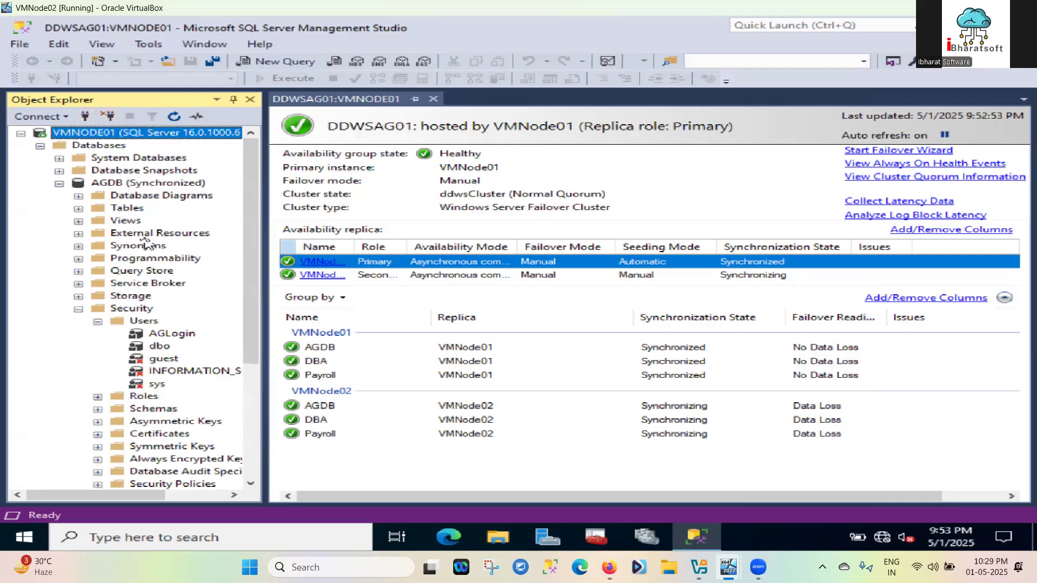
scroll(167, 277, "down", 5)
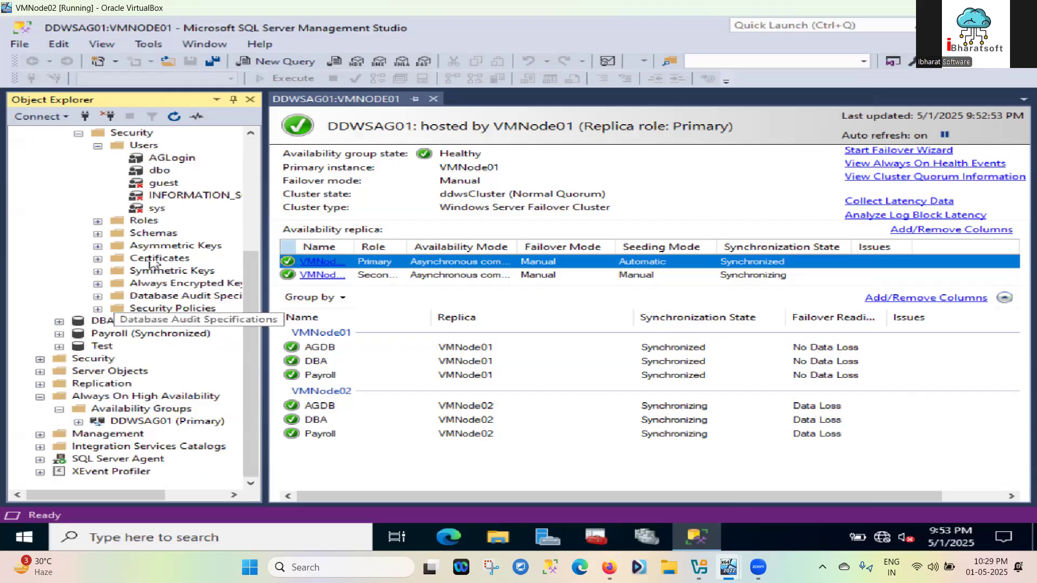
scroll(155, 260, "up", 4)
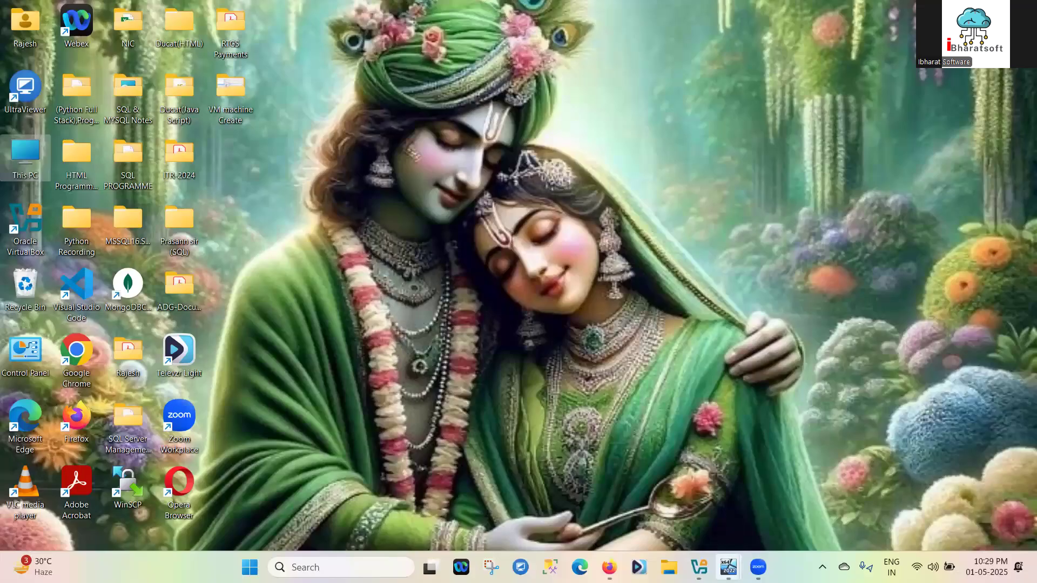
mouse_move(728, 567)
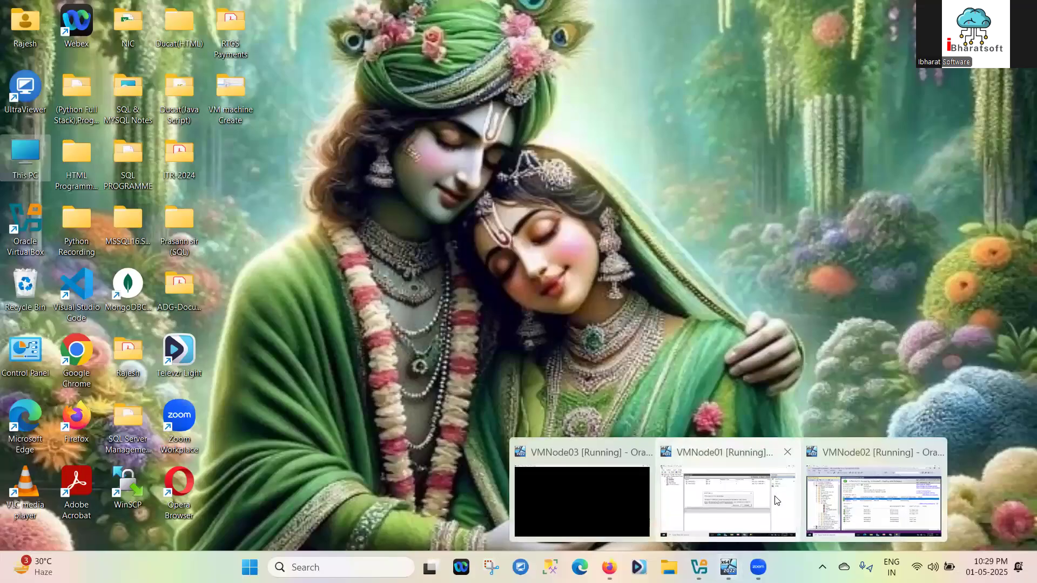
left_click(873, 500)
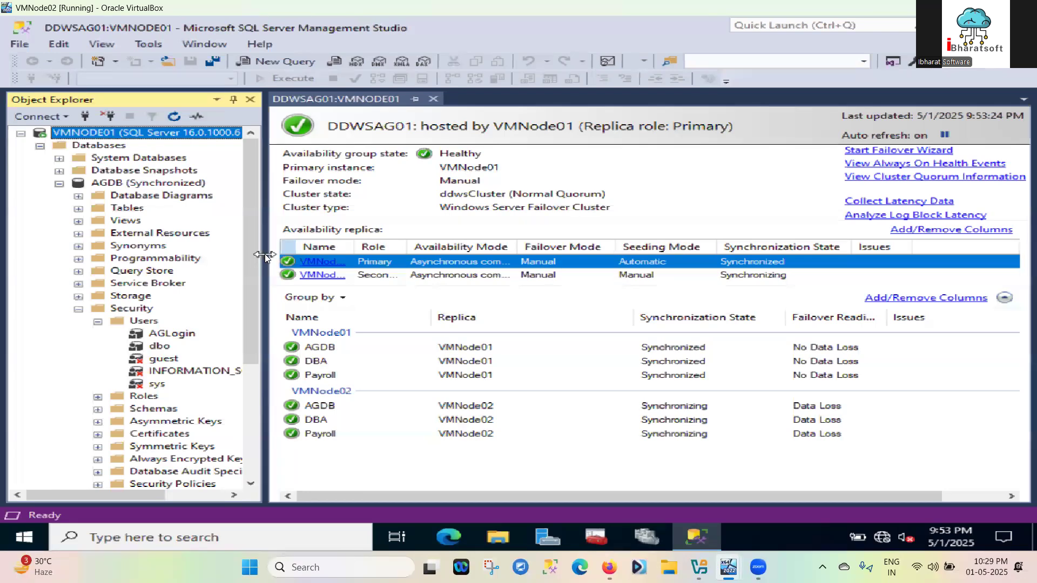
Widen Object Explorer and expand DDWSAG01's Availability Replicas, showing VMNode01 Primary and VMNode02 Secondary
left_click_drag(265, 254, 353, 260)
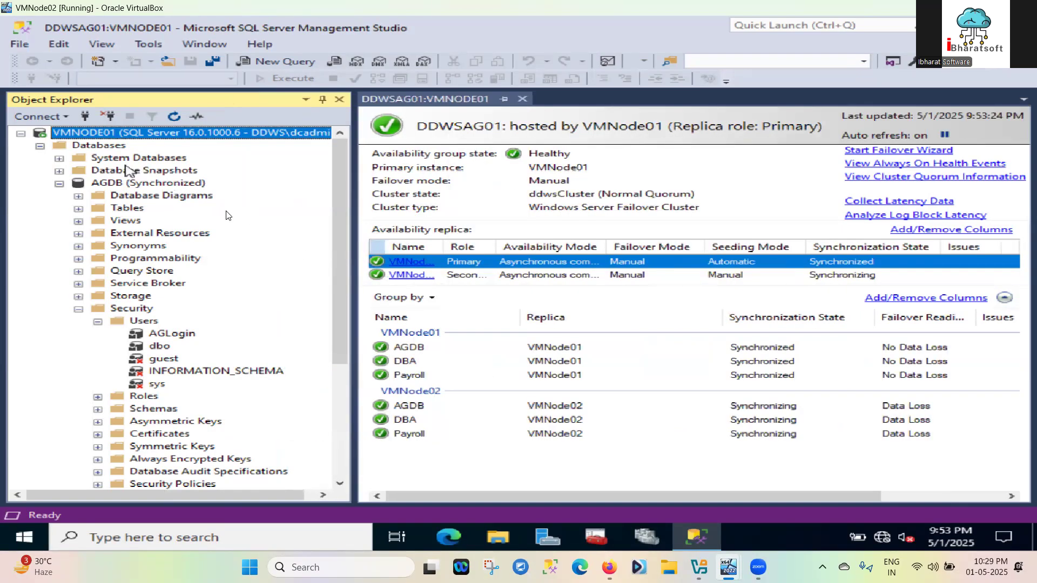
scroll(305, 225, "down", 2)
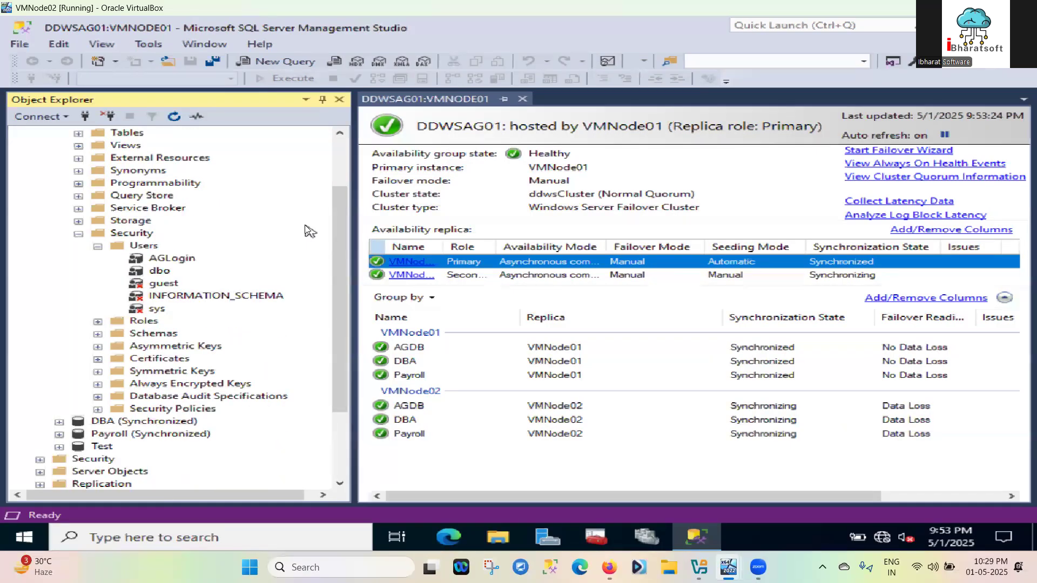
scroll(306, 226, "down", 3)
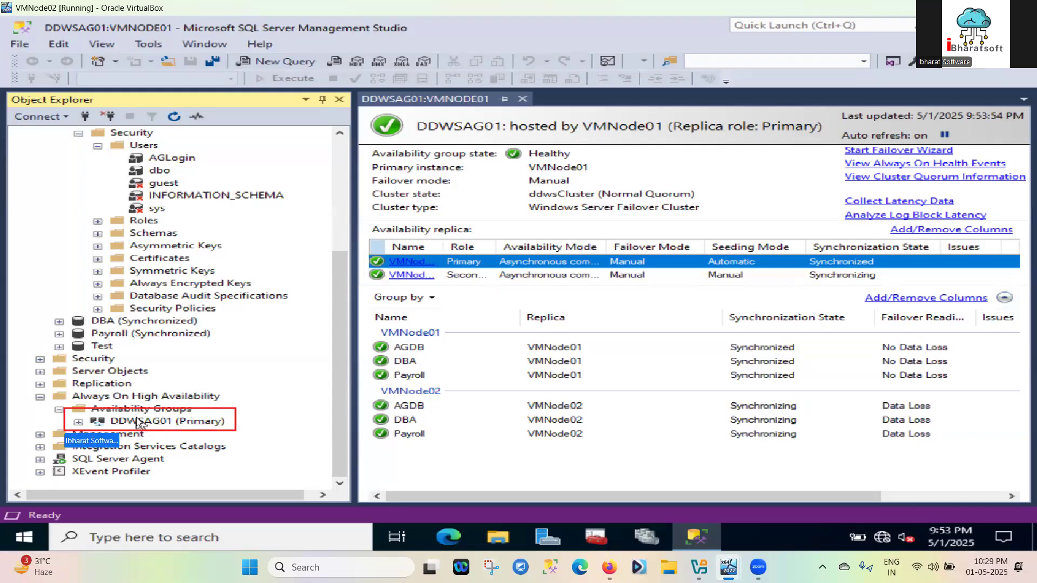
left_click(79, 422)
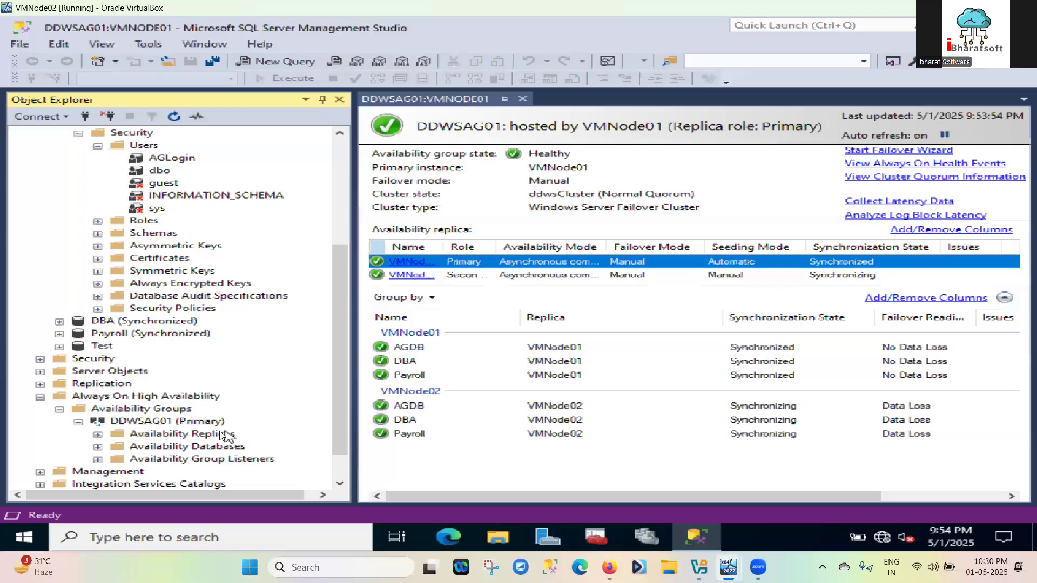
scroll(226, 435, "down", 1)
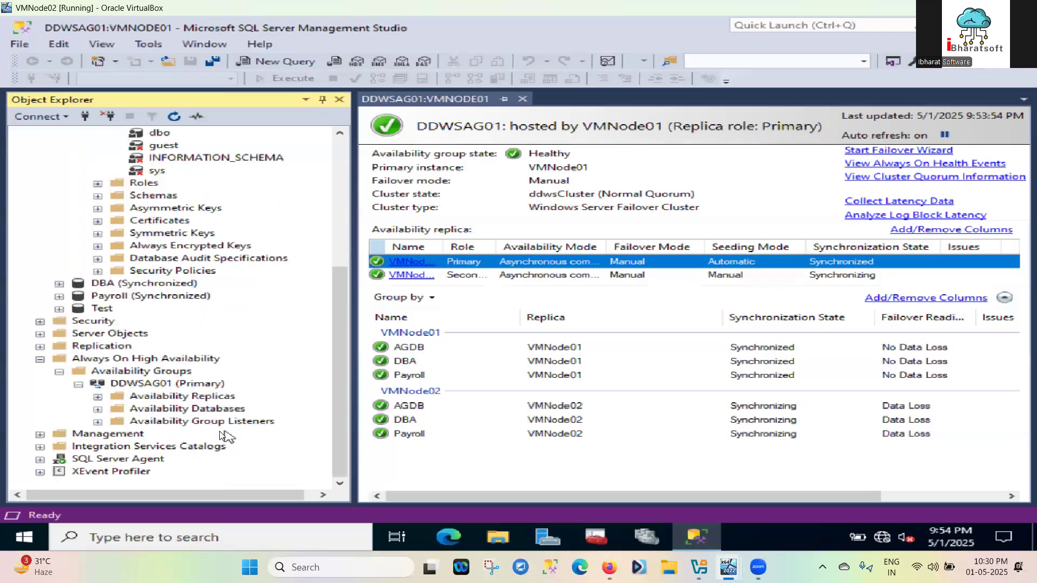
left_click(97, 397)
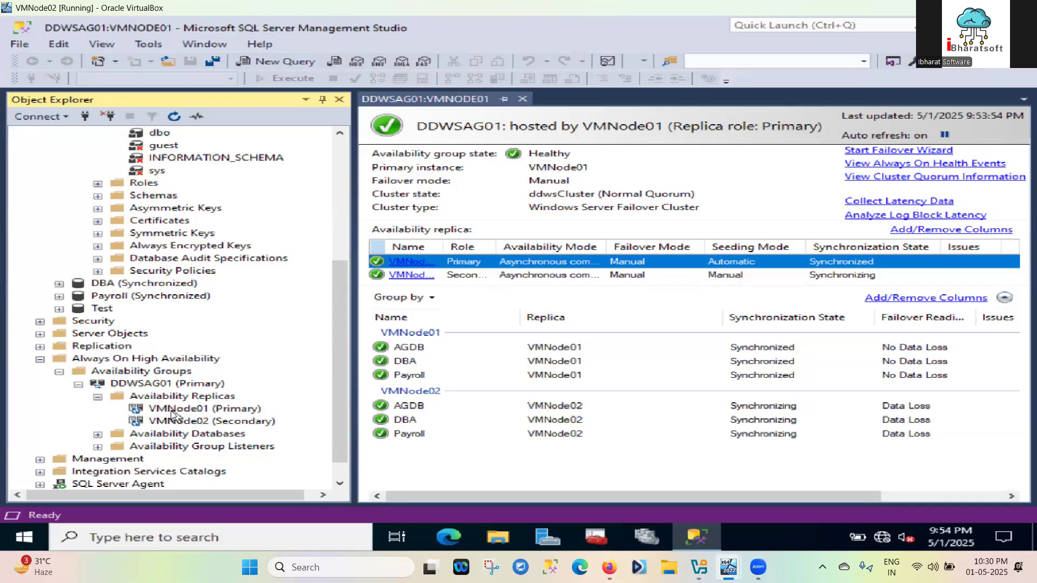
left_click(176, 420)
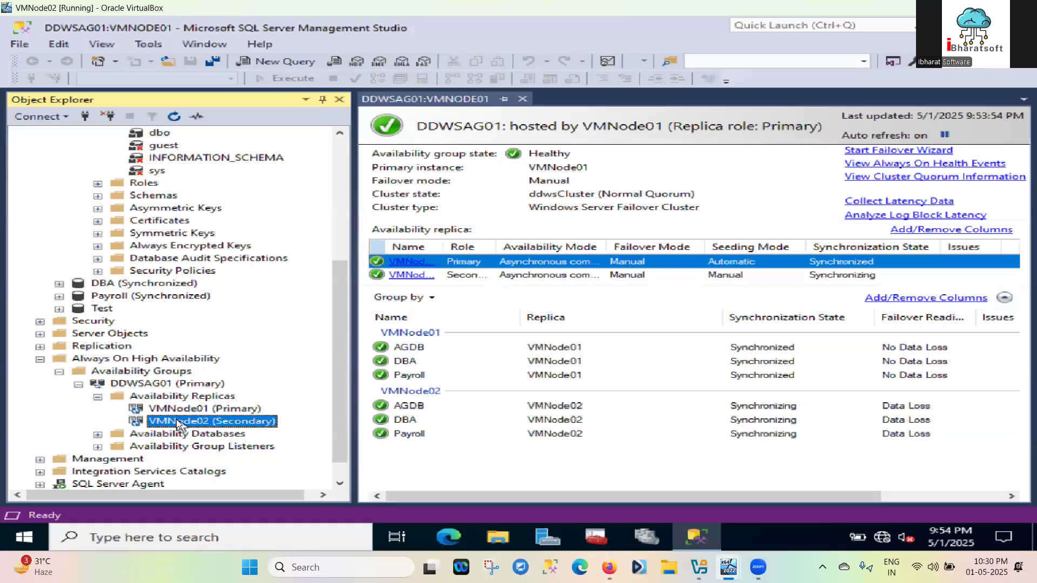
Connect to the VMNode02 secondary replica with Windows authentication
right_click(176, 420)
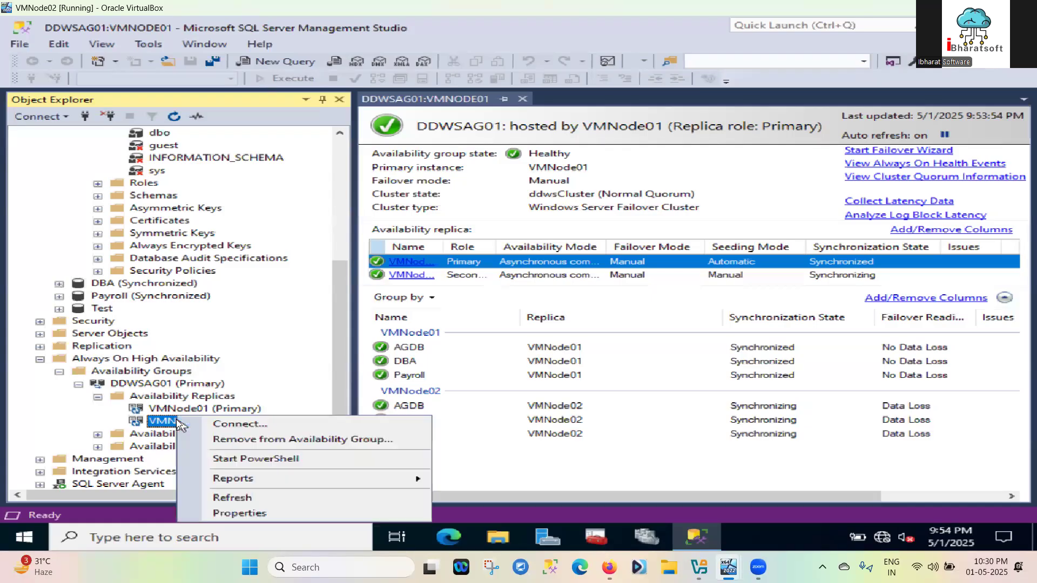
left_click(232, 422)
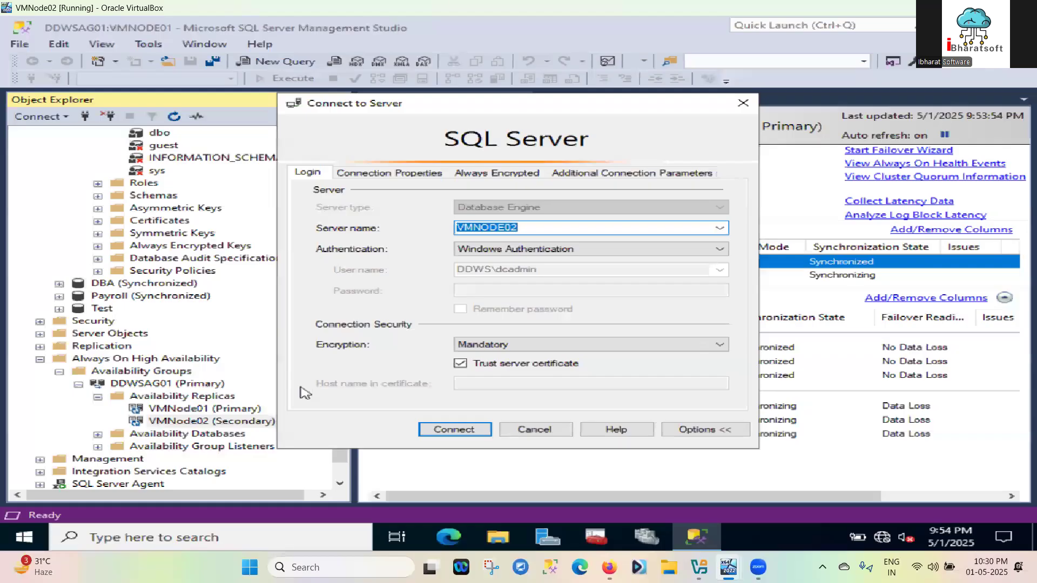
left_click(454, 431)
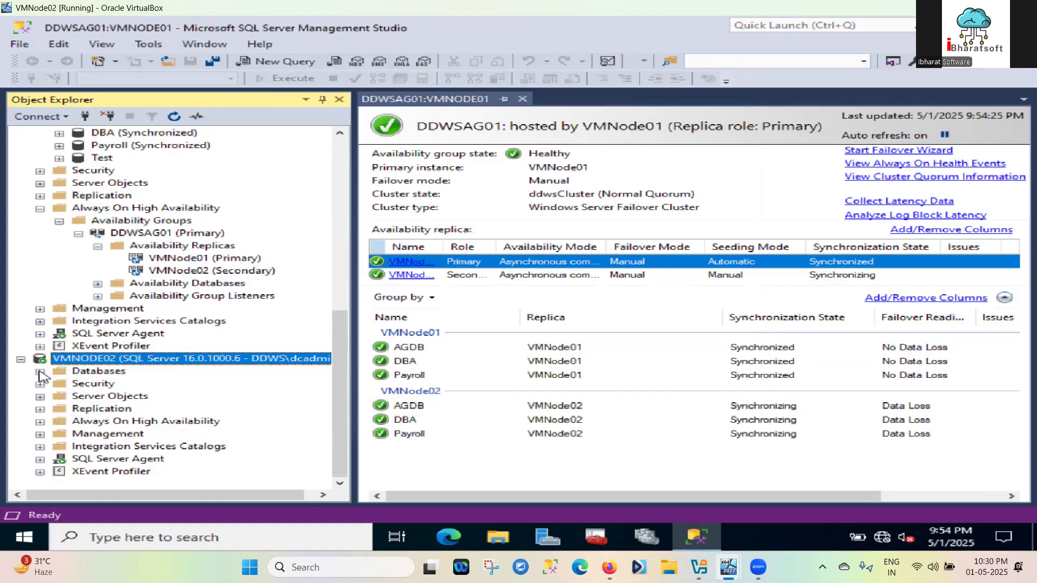
Expand VMNODE02's Databases > AGDB > Security > Users and inspect the replicated AGLogin user
left_click(40, 373)
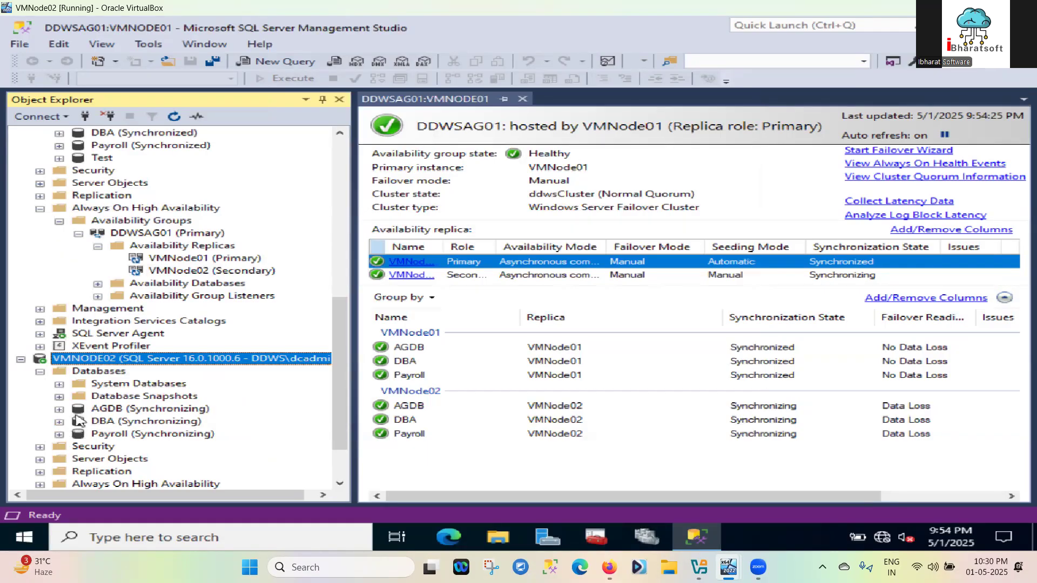
left_click(59, 409)
scroll(126, 395, "down", 2)
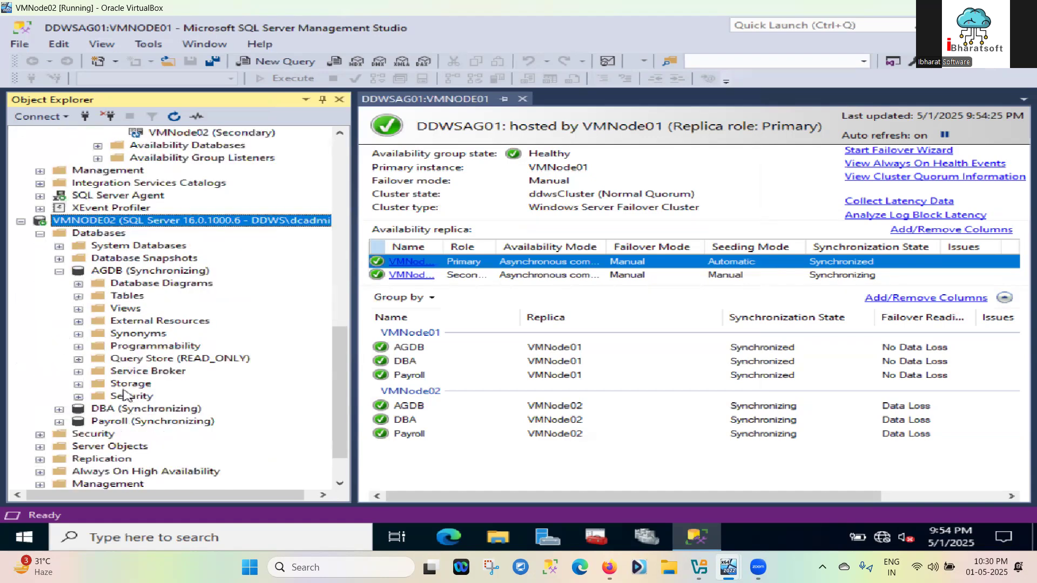
left_click(78, 396)
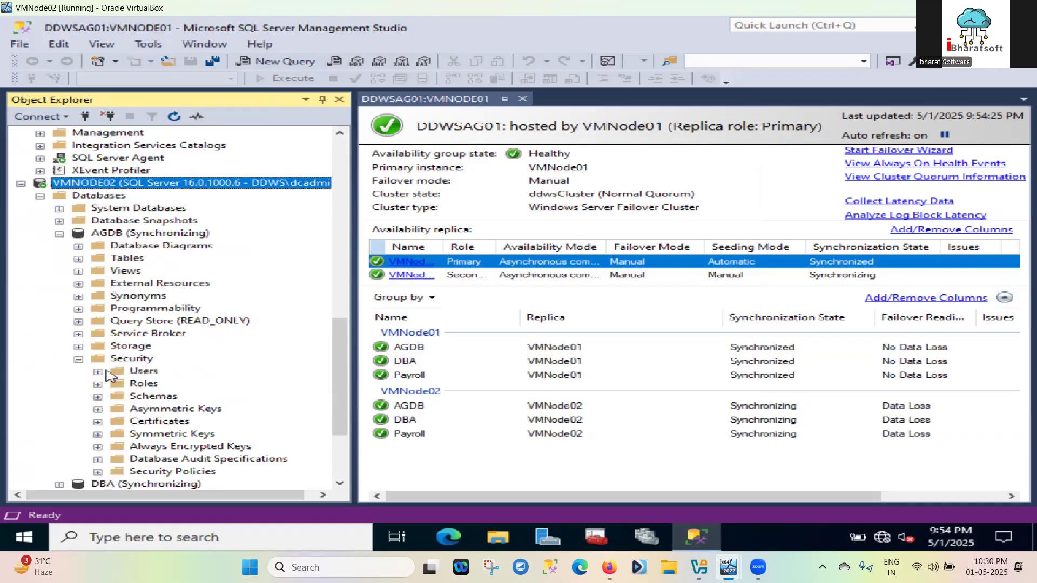
left_click(98, 372)
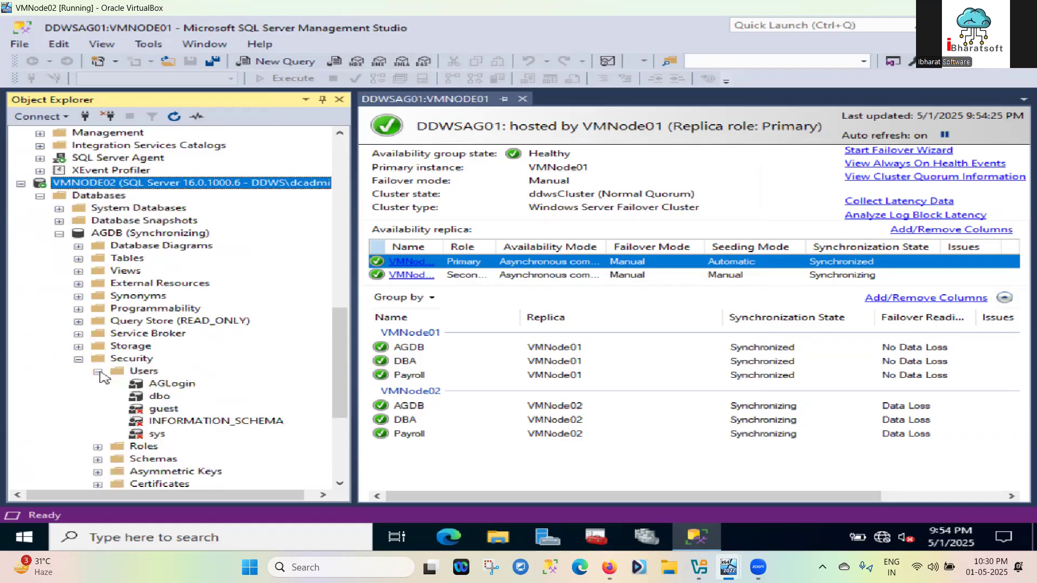
left_click(184, 384)
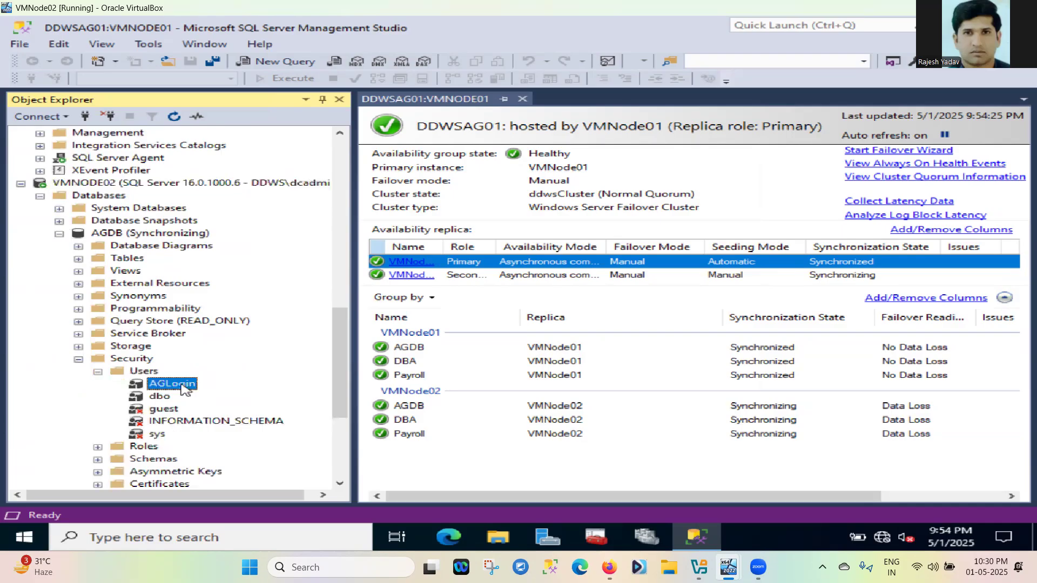
left_click(184, 384)
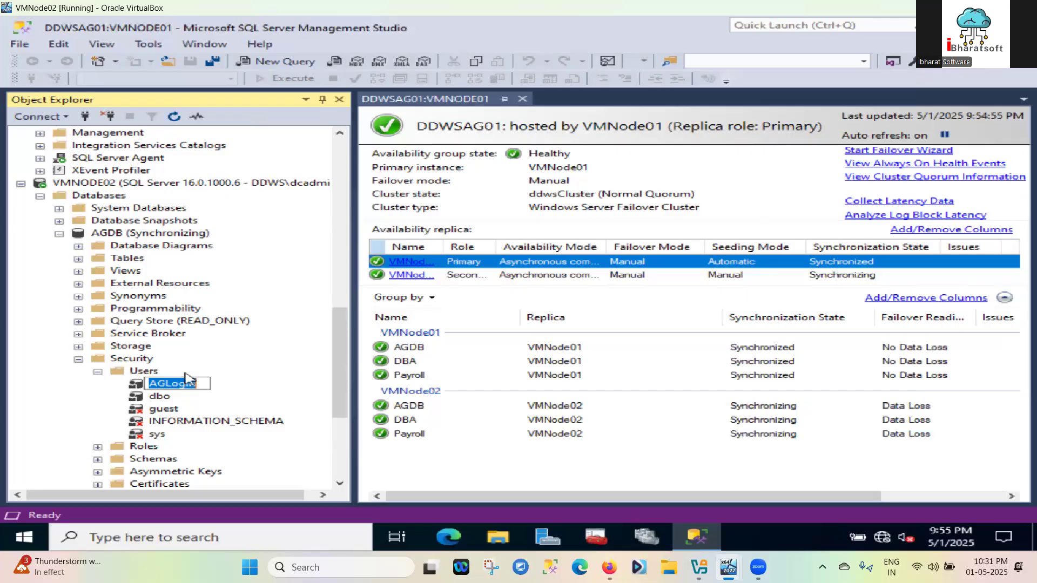
left_click(221, 402)
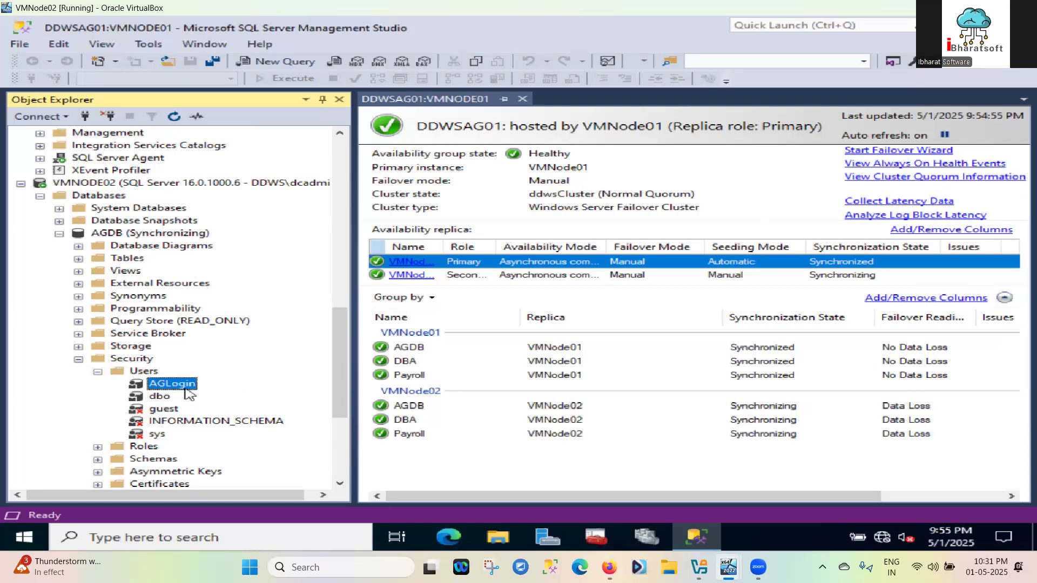
right_click(187, 388)
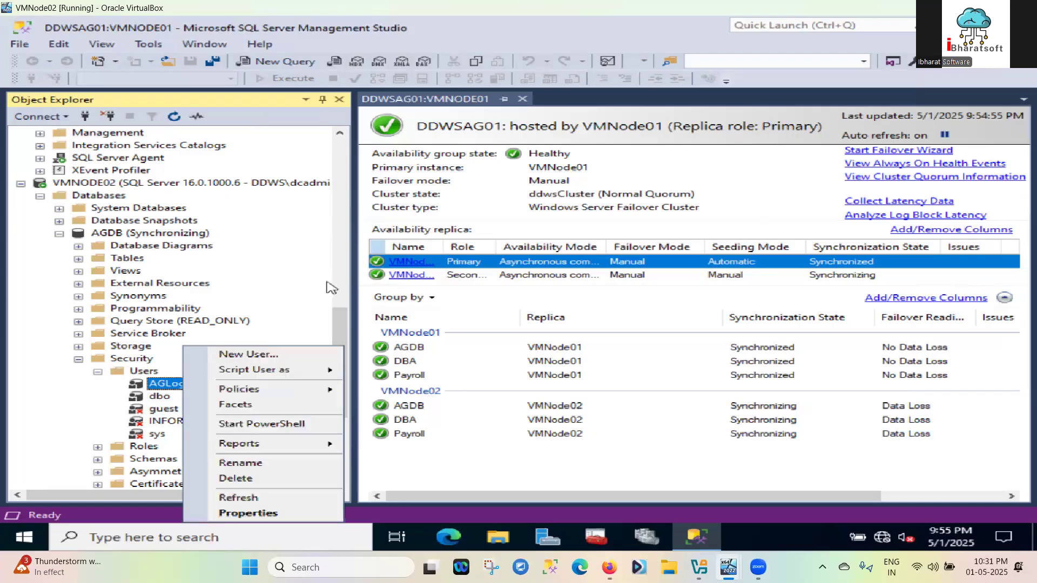
left_click(182, 389)
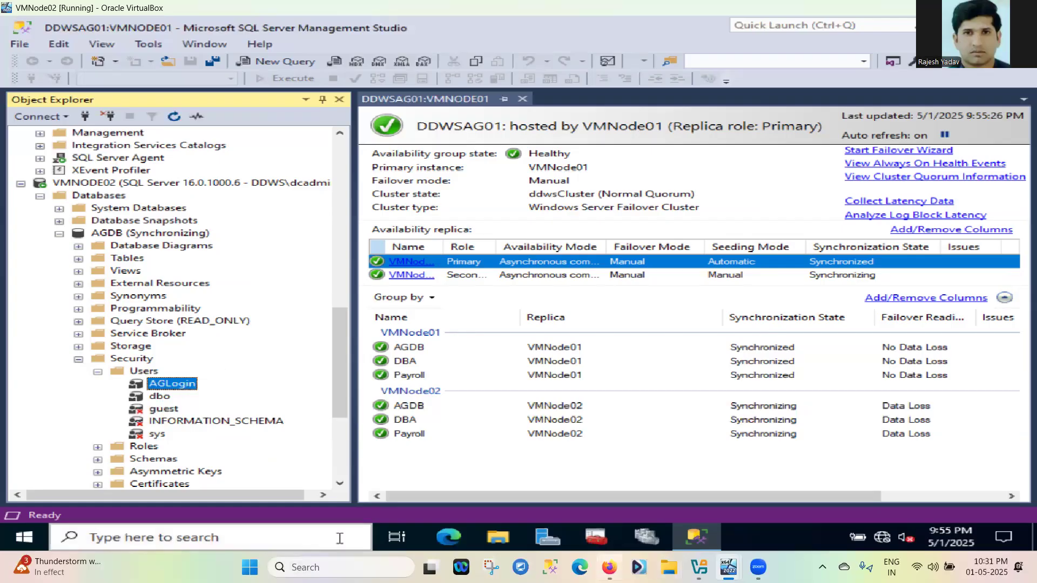
Open the WhatsApp chat in Firefox, glance back at the VMNode02 VM, then return to WhatsApp
left_click(610, 567)
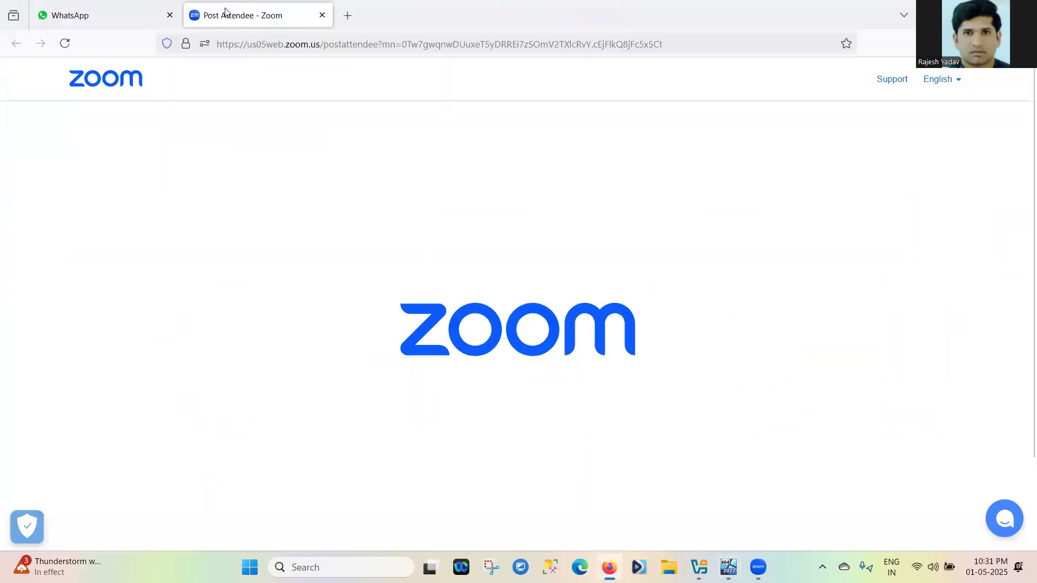
left_click(37, 7)
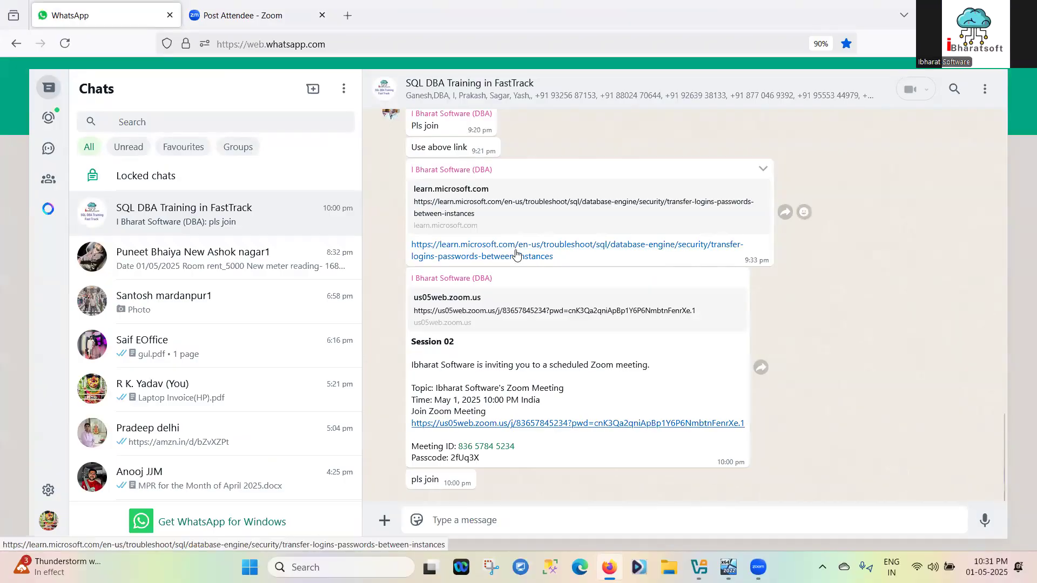
scroll(516, 253, "up", 5)
scroll(515, 254, "down", 5)
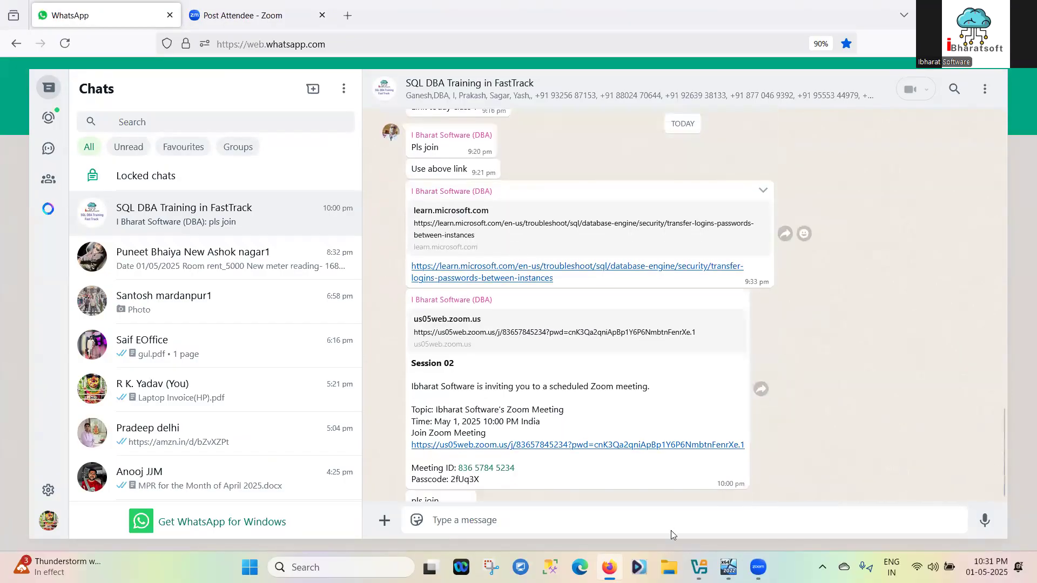
mouse_move(758, 567)
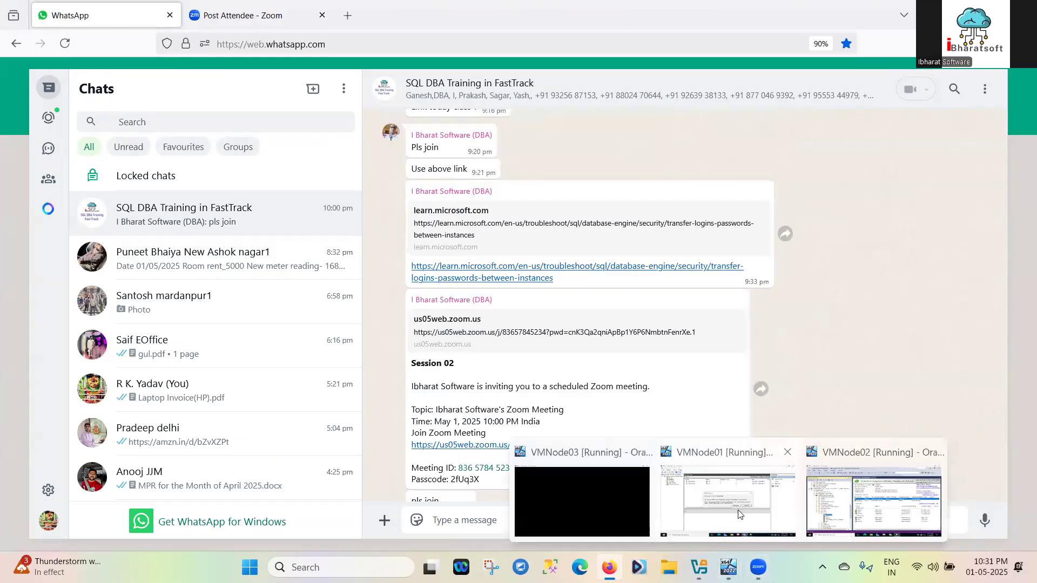
left_click(851, 493)
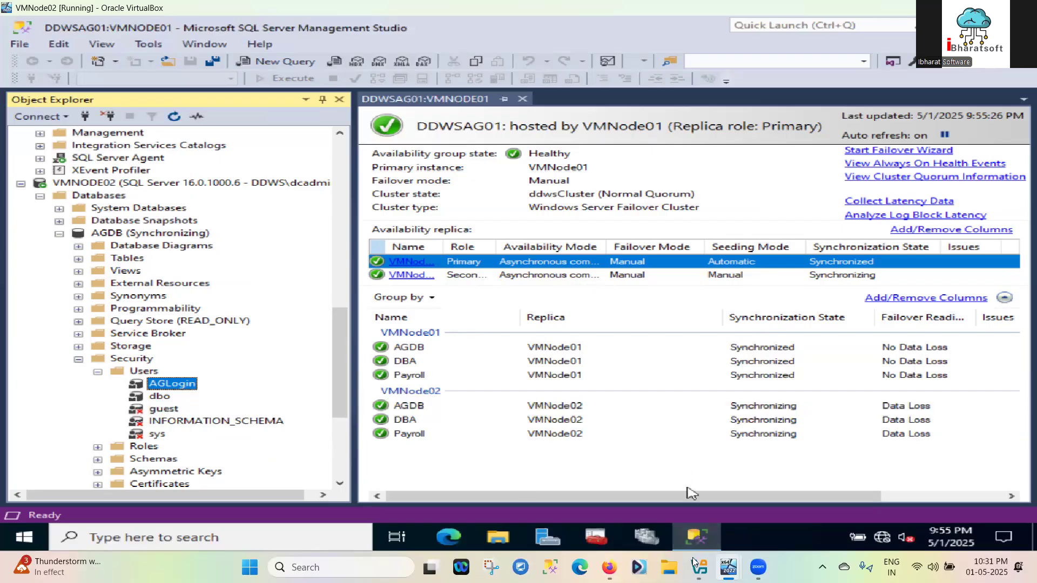
mouse_move(691, 549)
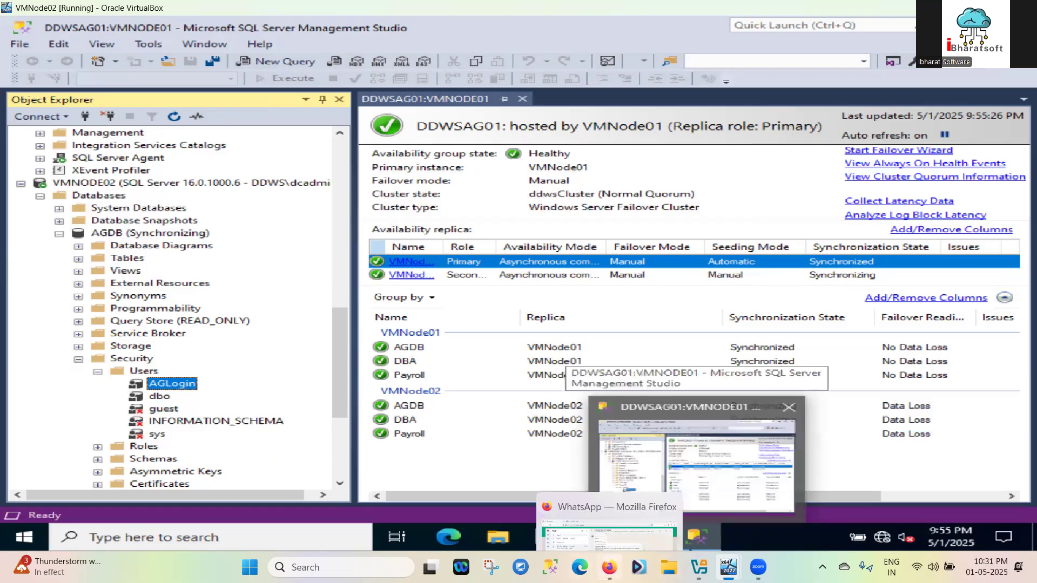
left_click(609, 567)
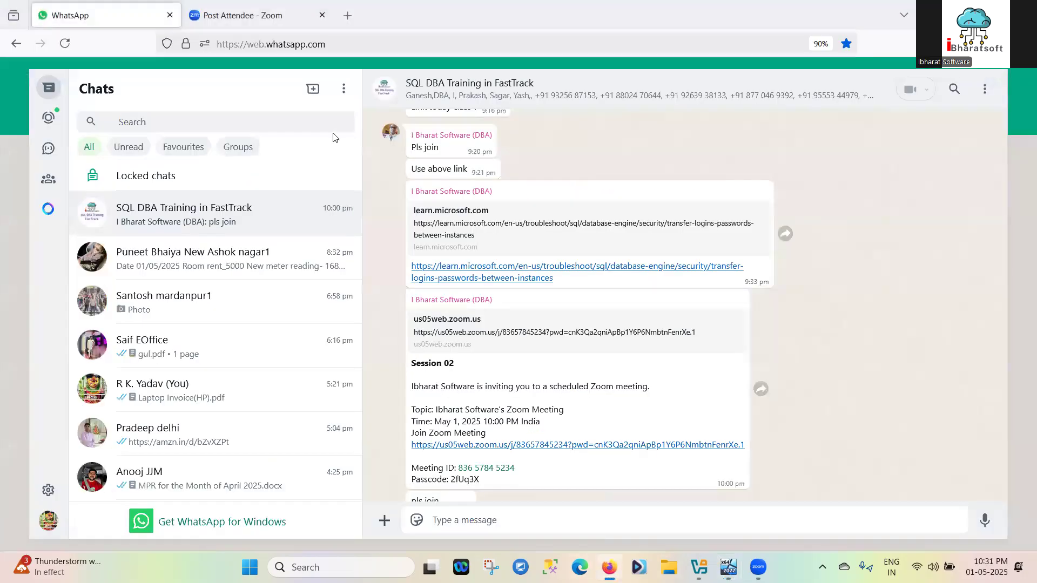
Open the Microsoft Learn transfer-logins article, scroll down to the Method 2 script, and return to the VM
left_click(511, 270)
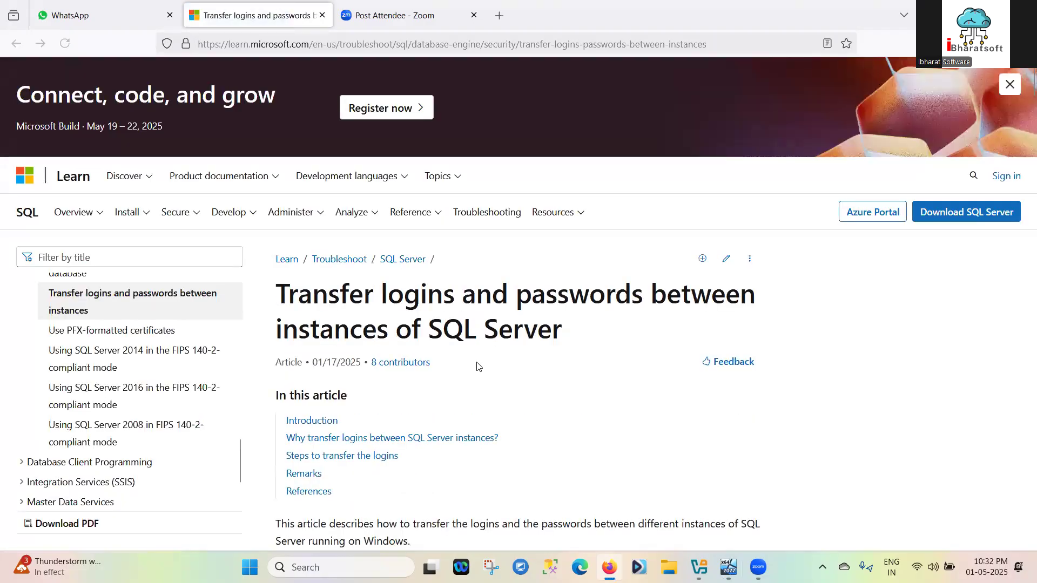
scroll(478, 363, "down", 3)
scroll(478, 366, "down", 15)
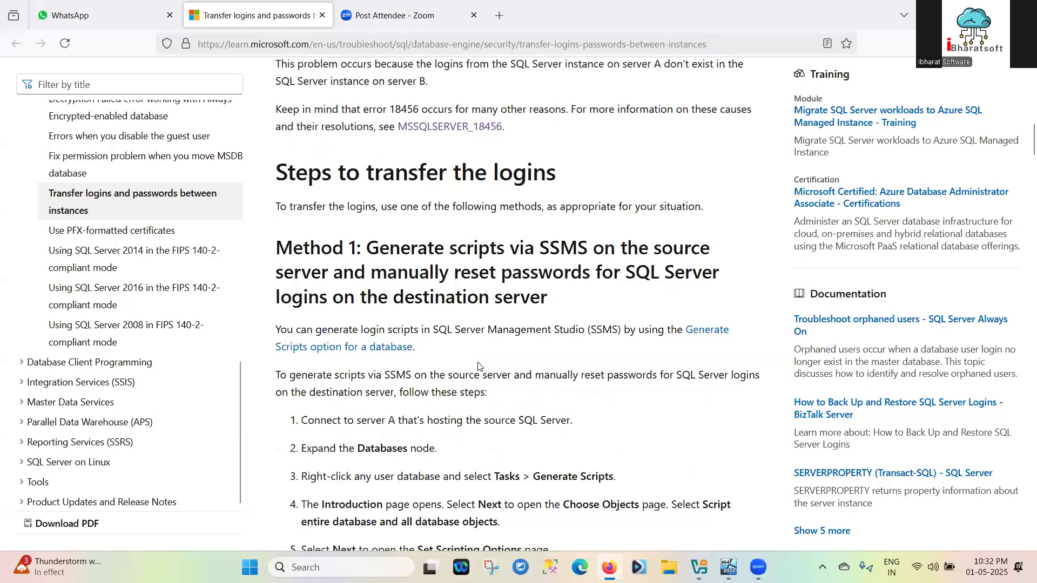
scroll(478, 362, "down", 8)
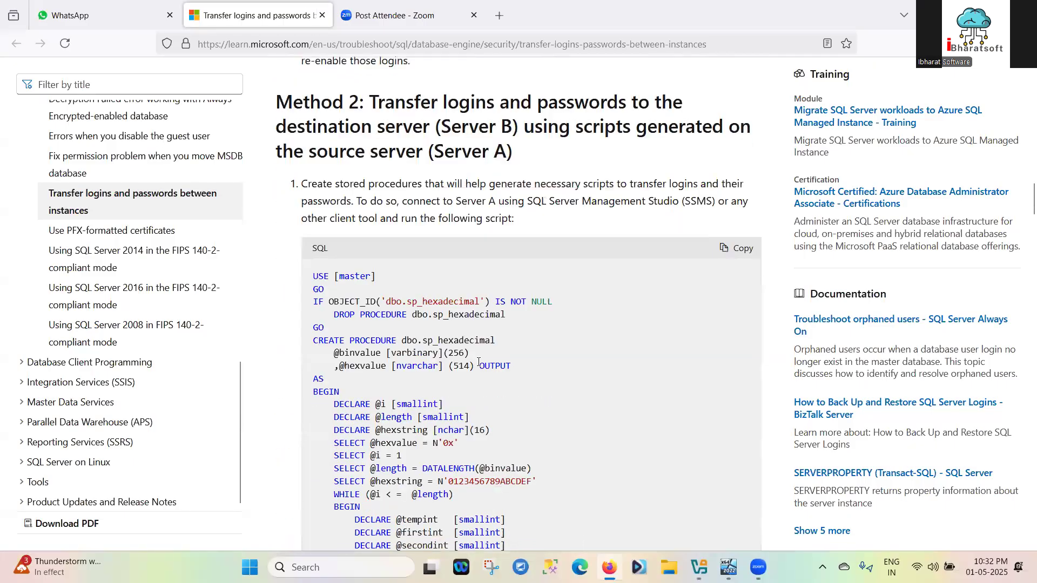
scroll(485, 339, "down", 1)
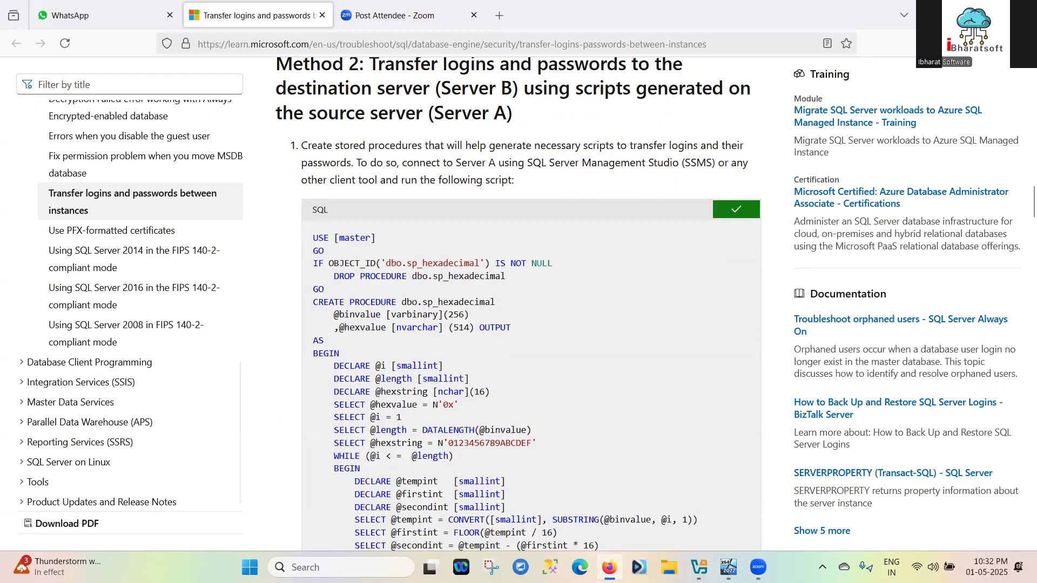
key("alt+Tab")
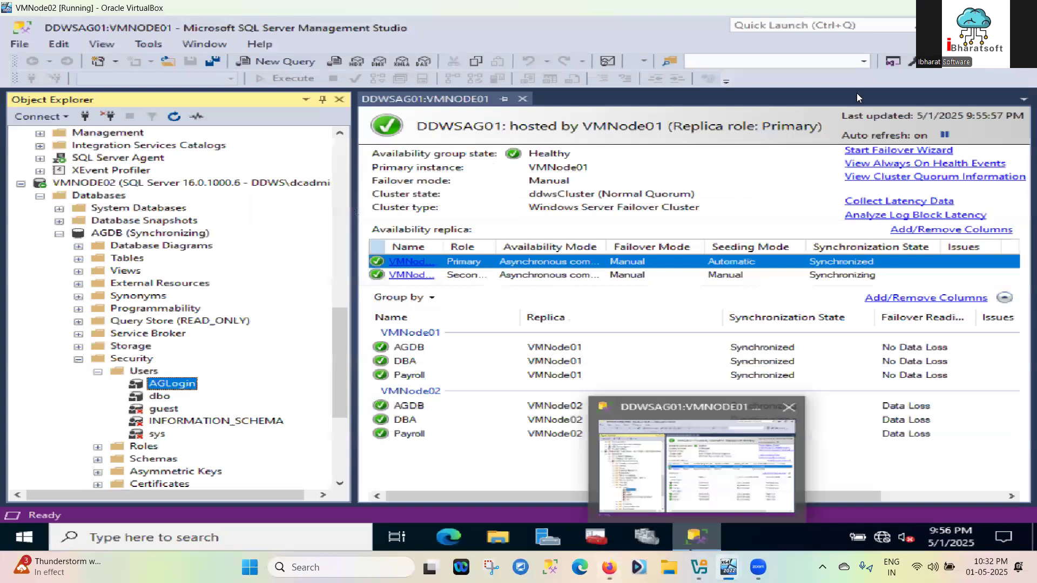
Create a folder named 01-05-25 on New Volume (E:) and open it
key("super+e")
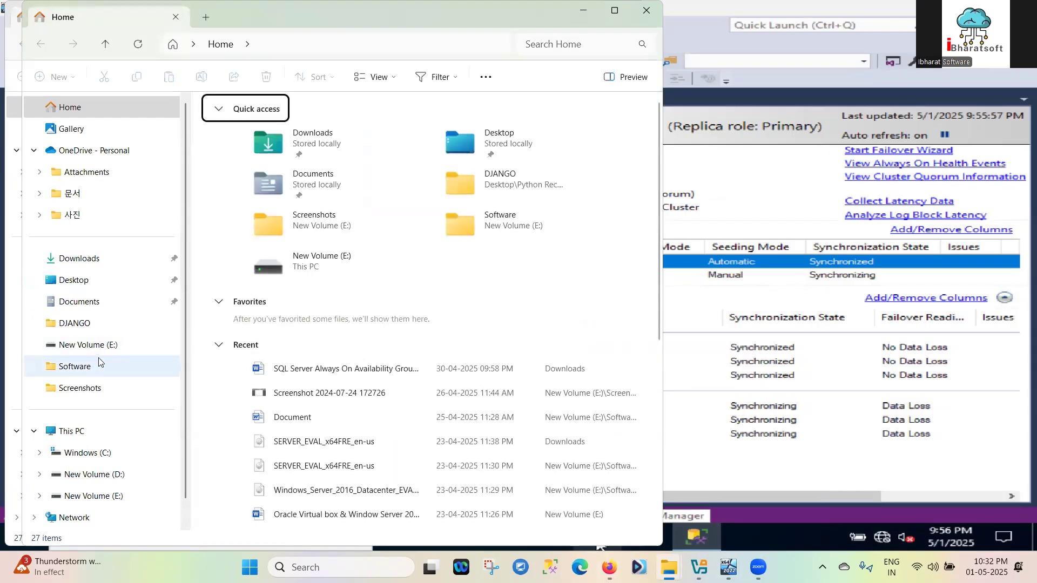
scroll(95, 360, "down", 1)
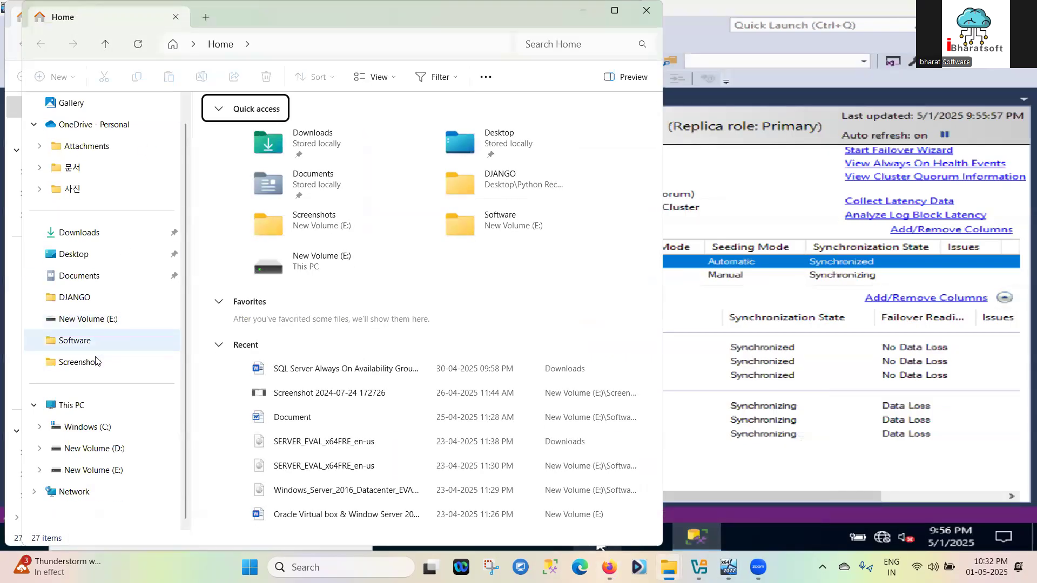
left_click(109, 468)
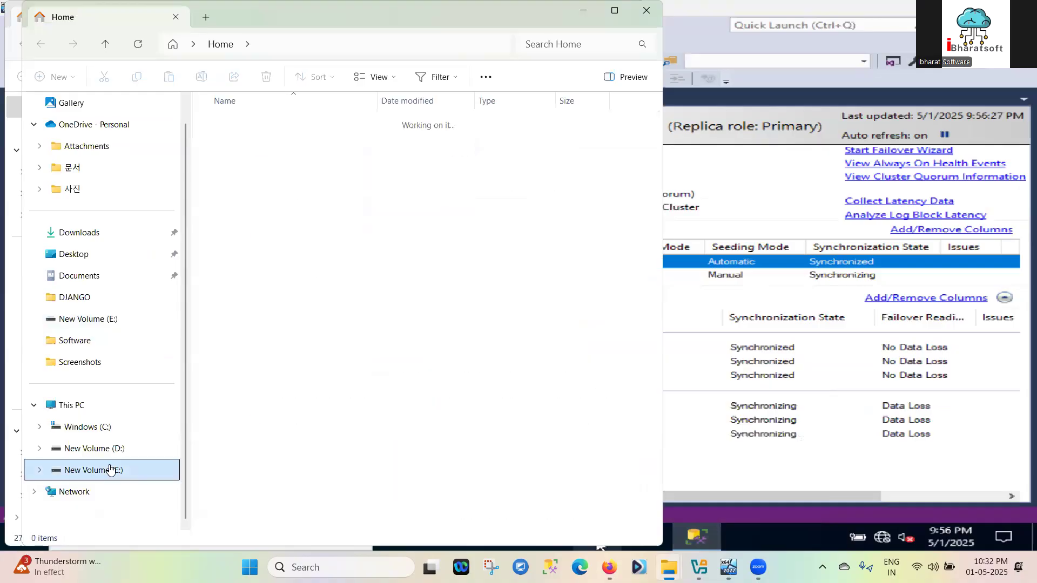
right_click(317, 322)
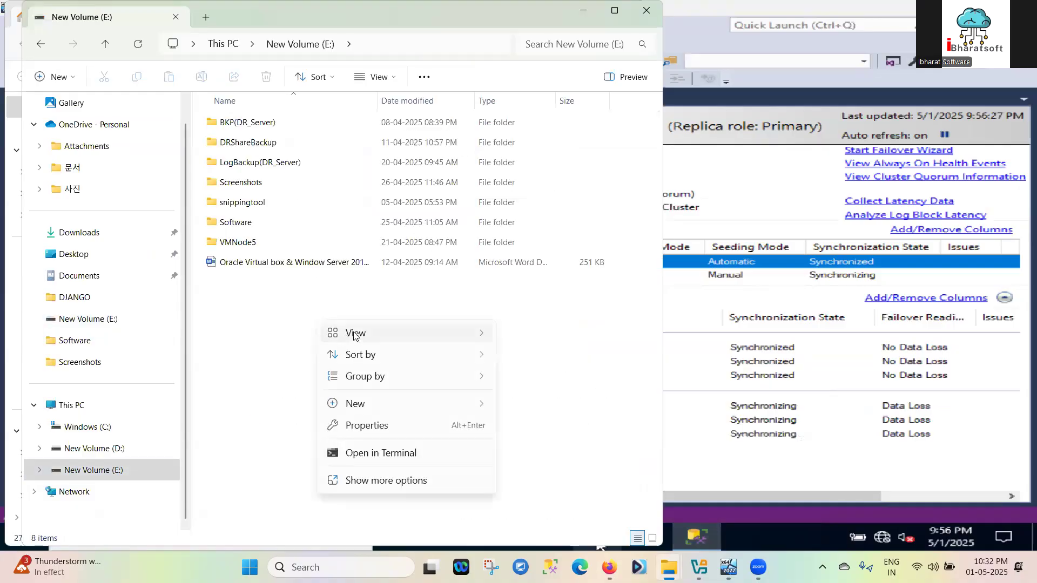
mouse_move(354, 404)
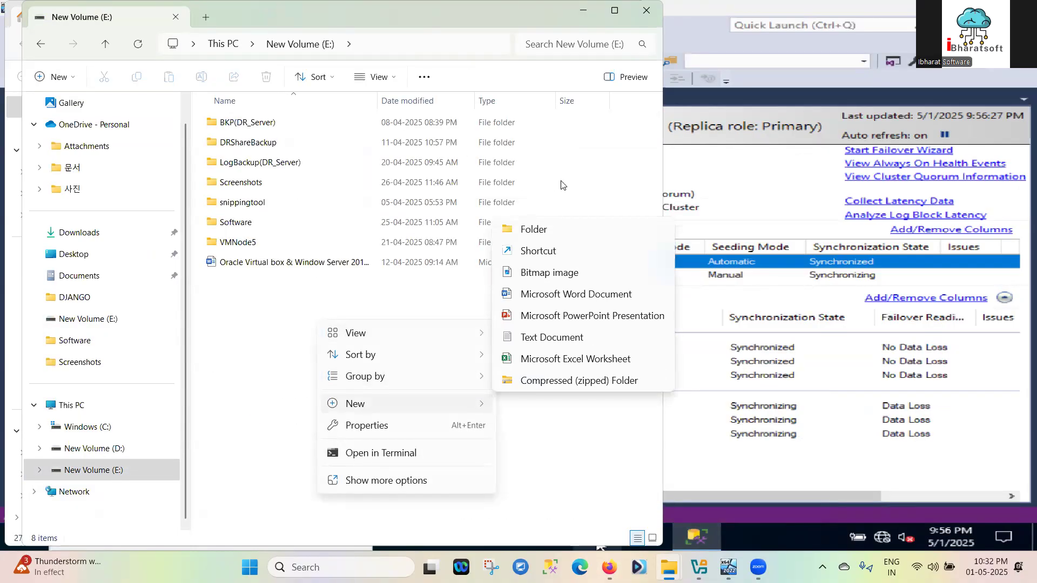
left_click(532, 230)
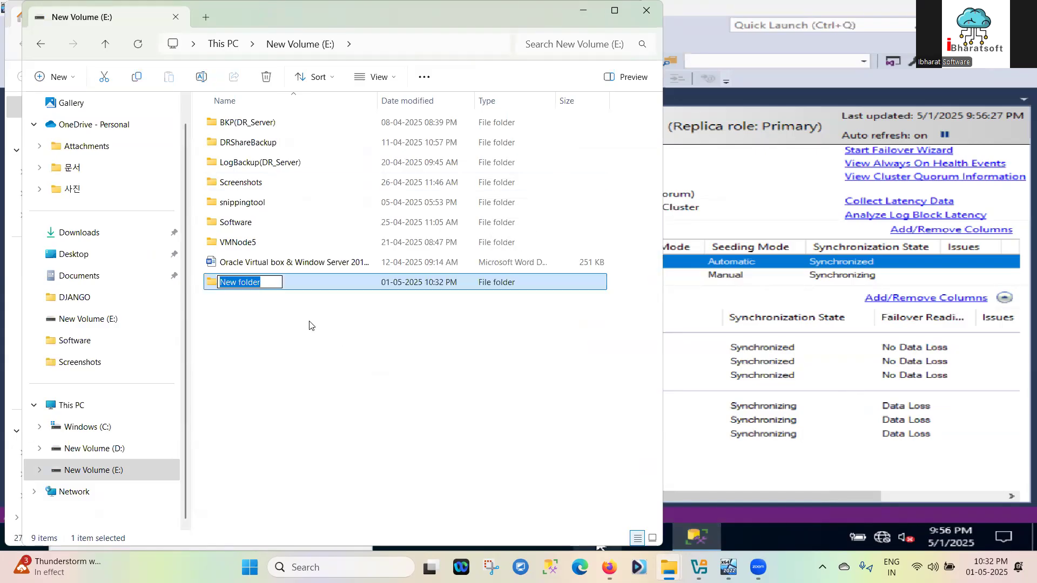
type("0")
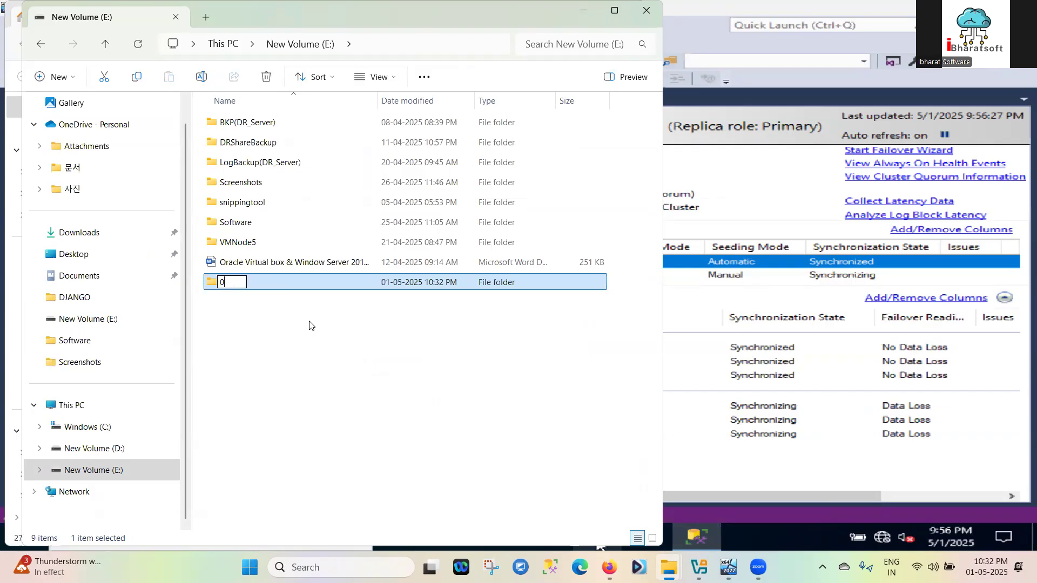
type("1-05-25")
left_click(317, 289)
double_click(317, 289)
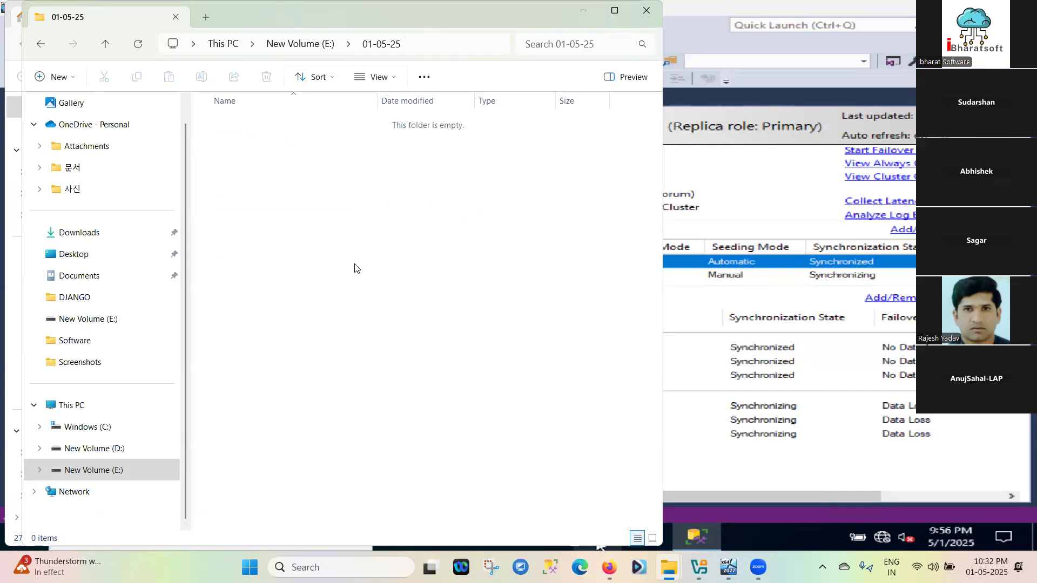
Add an empty New Text Document inside the 01-05-25 folder
right_click(355, 283)
left_click(318, 388)
left_click(41, 43)
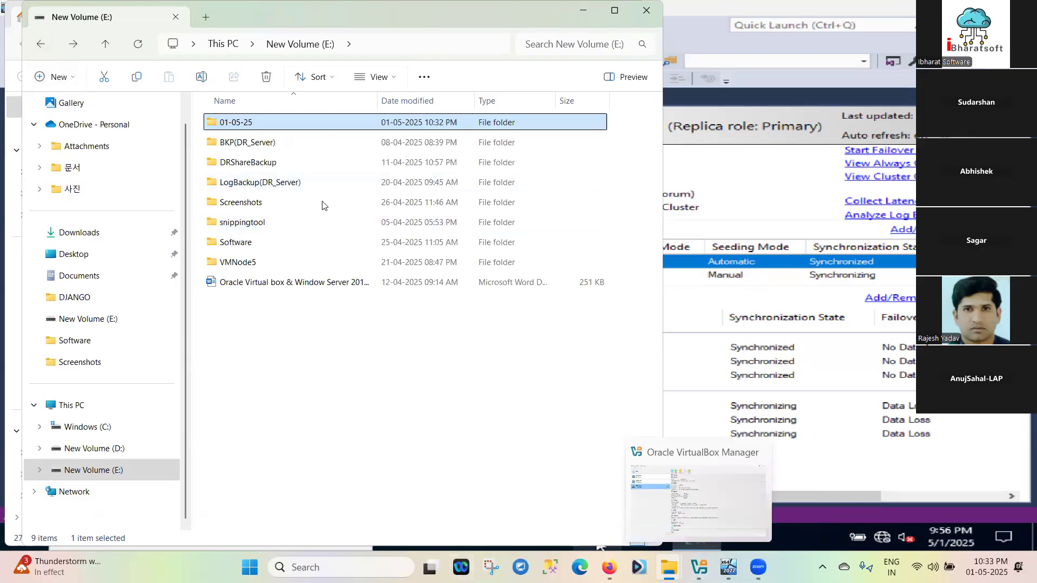
double_click(308, 125)
right_click(293, 228)
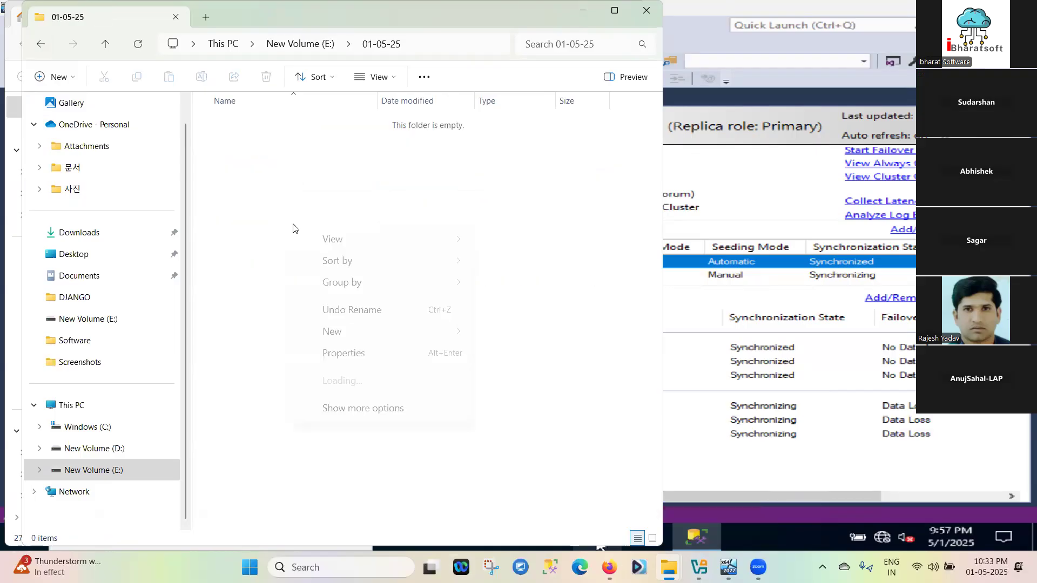
right_click(275, 391)
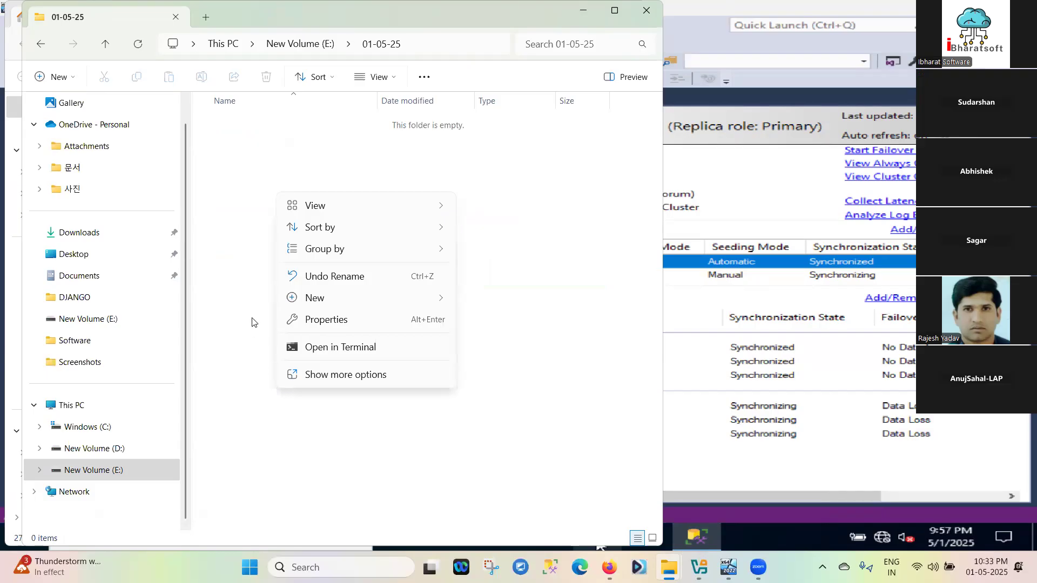
mouse_move(315, 298)
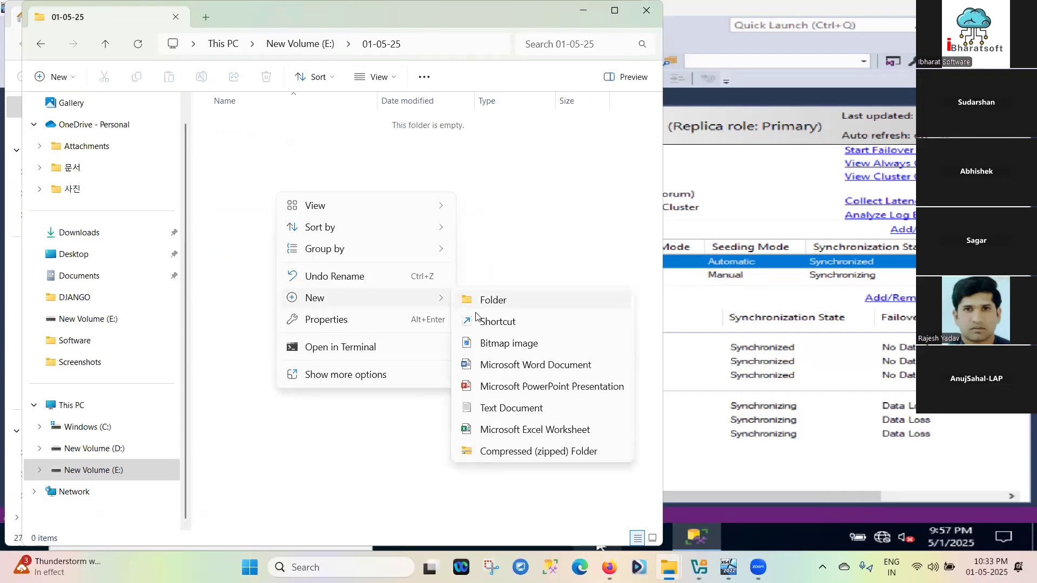
left_click(508, 413)
left_click(335, 173)
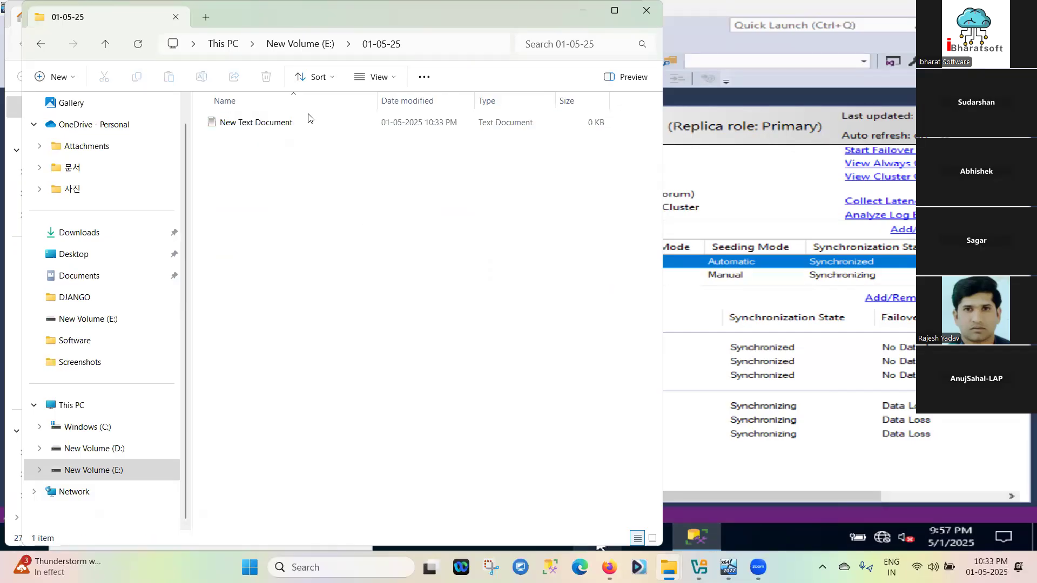
left_click(301, 130)
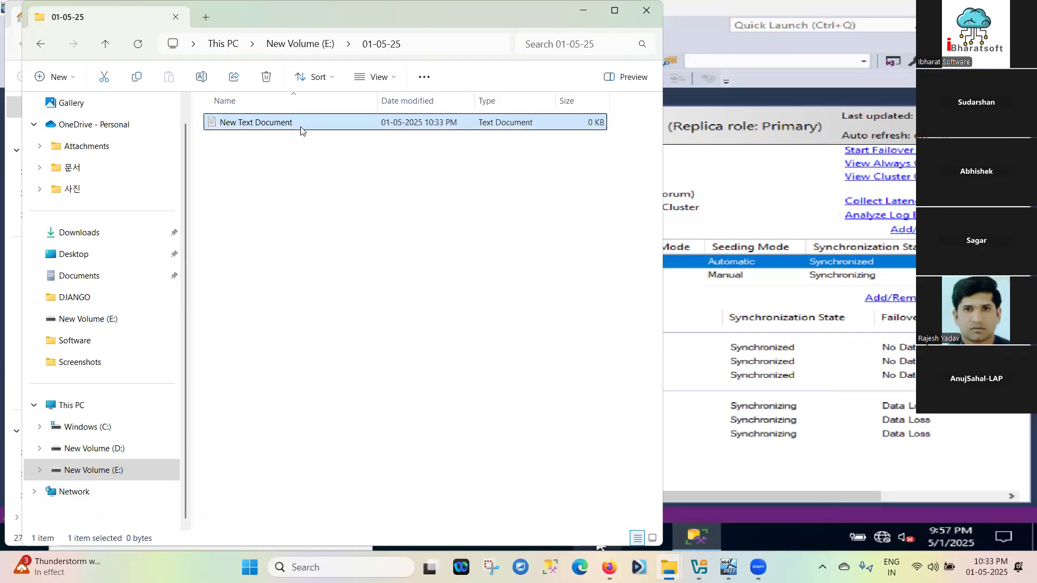
Paste the copied login-transfer script into New Text Document and close Notepad
double_click(301, 125)
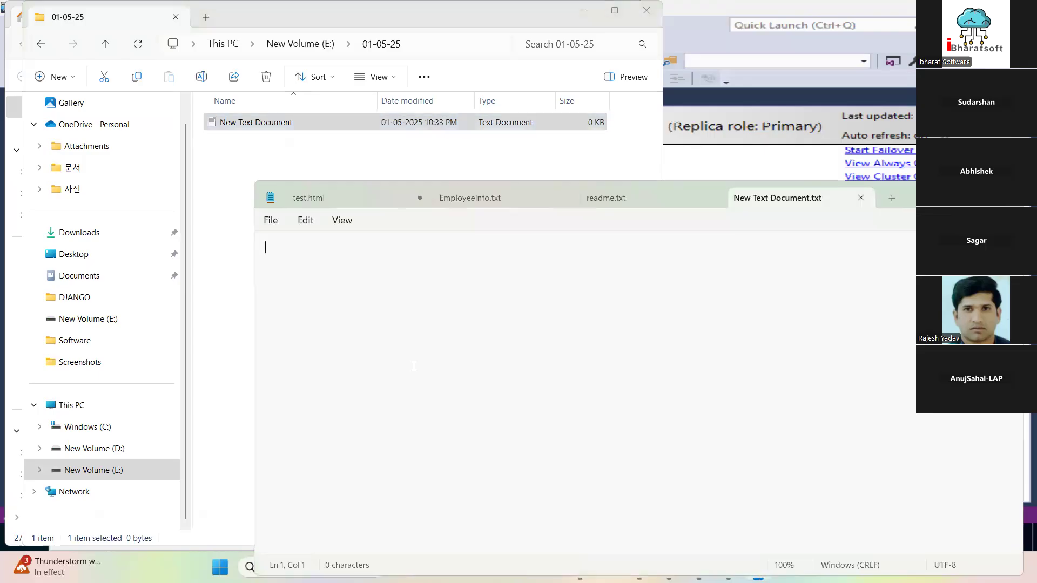
key("ctrl+v")
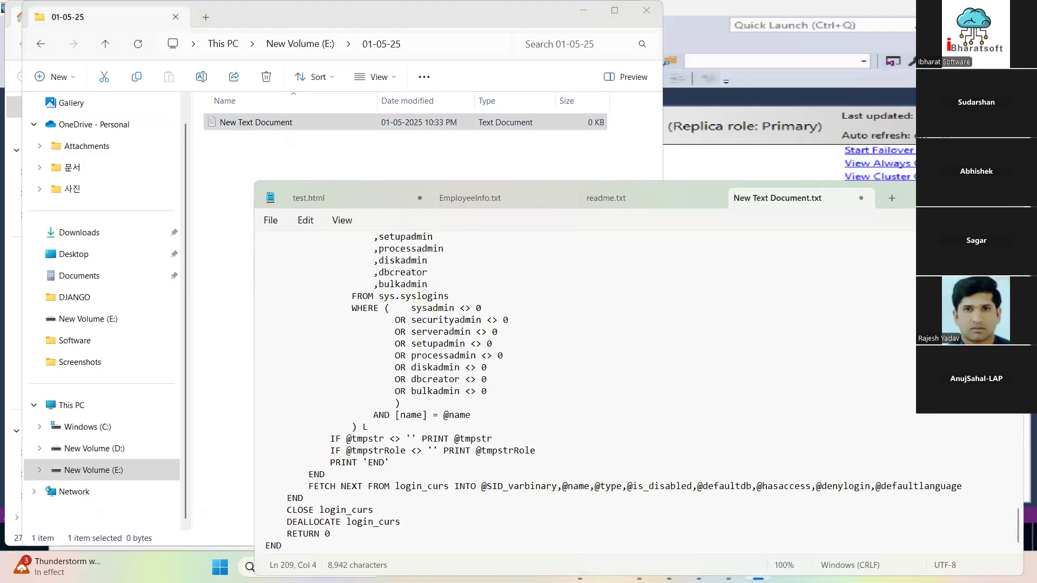
left_click(1008, 192)
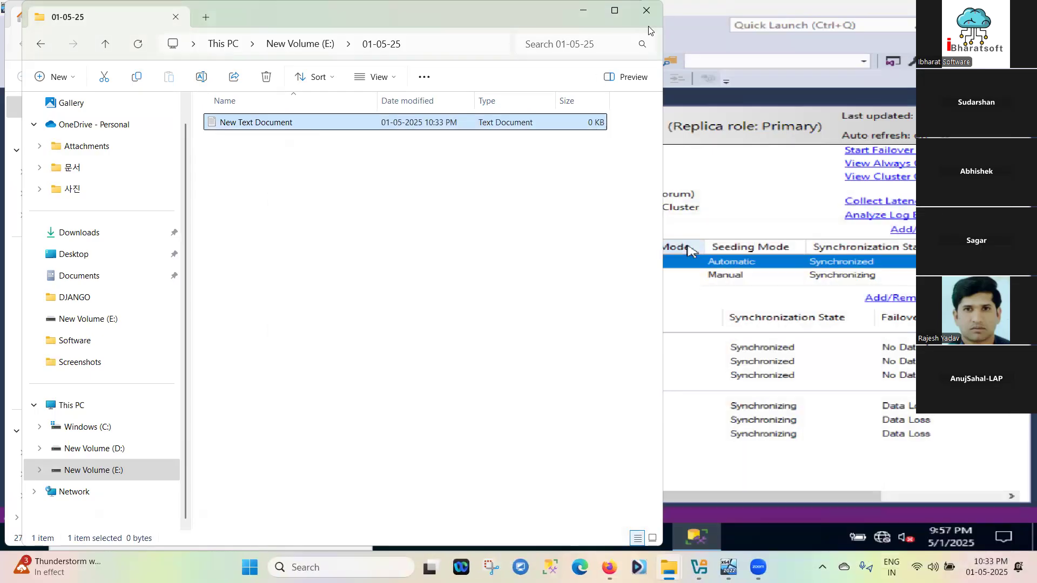
Reopen New Text Document to review the pasted script, then close Notepad
double_click(271, 123)
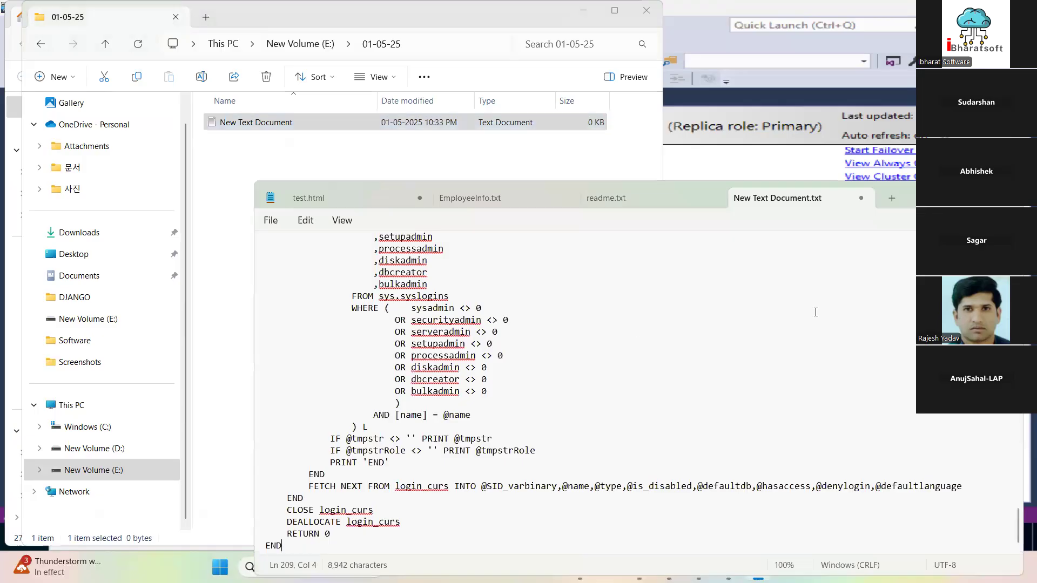
scroll(612, 389, "up", 10)
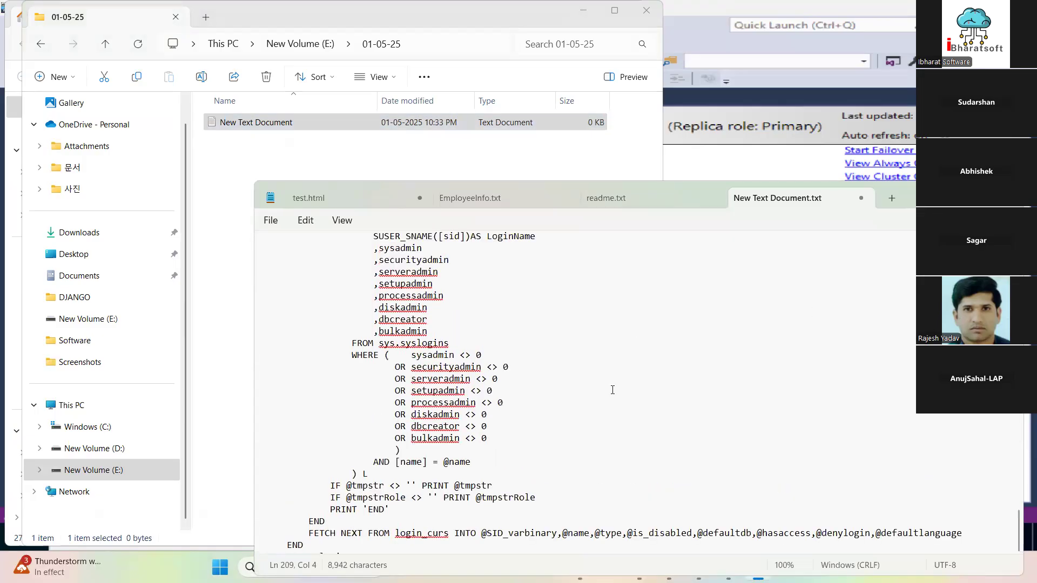
scroll(613, 389, "up", 10)
scroll(613, 389, "down", 5)
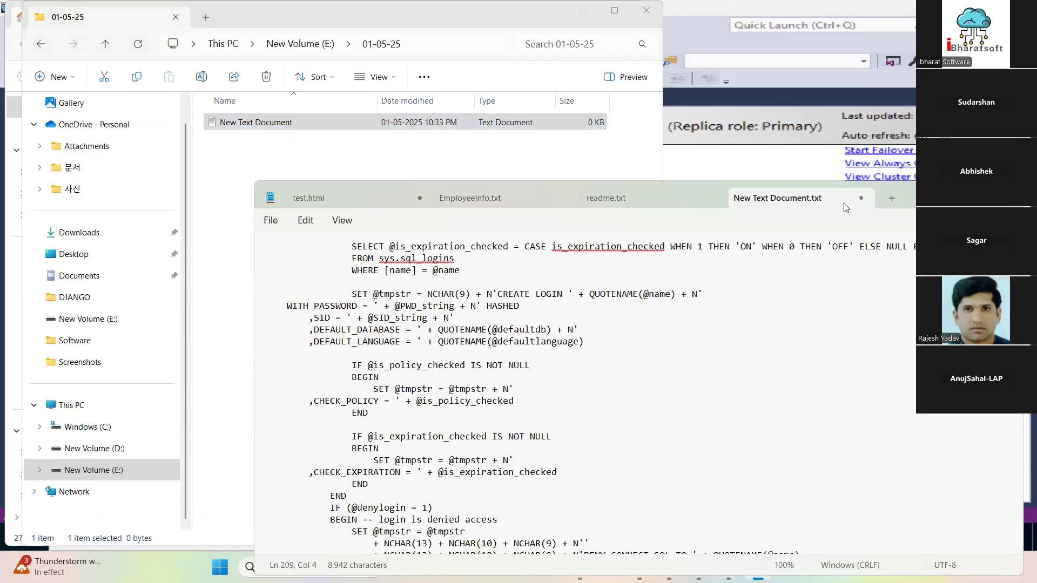
left_click(1007, 191)
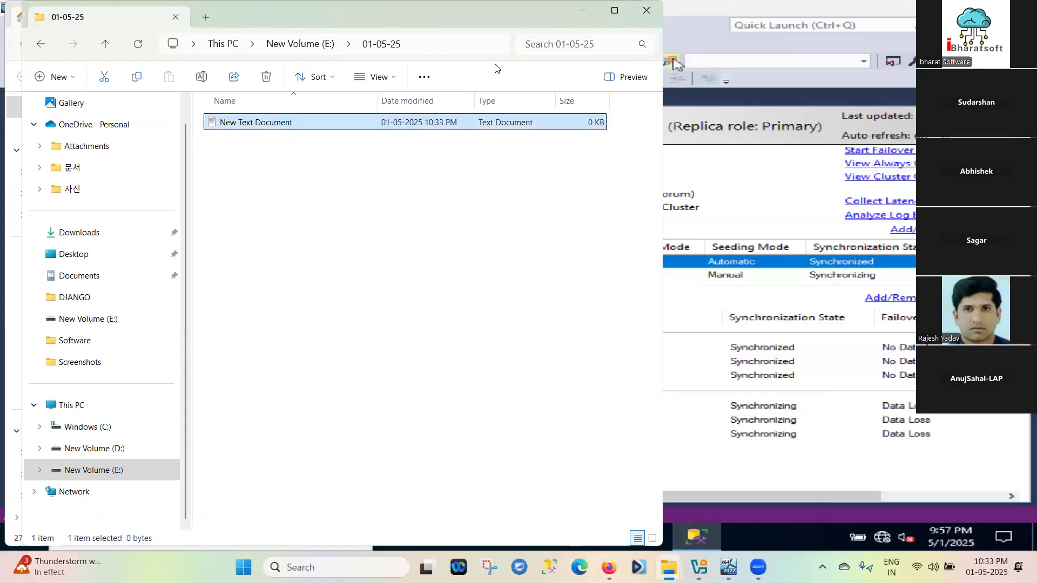
Close the New Volume (E:) and Home File Explorer windows on the host, returning to VMNode02
left_click(41, 44)
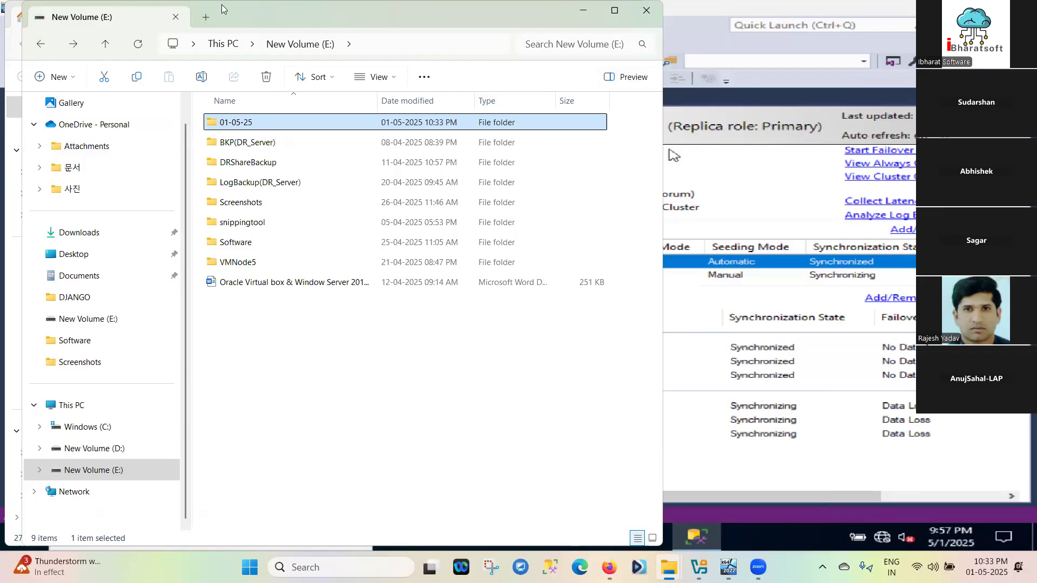
left_click_drag(221, 8, 250, 145)
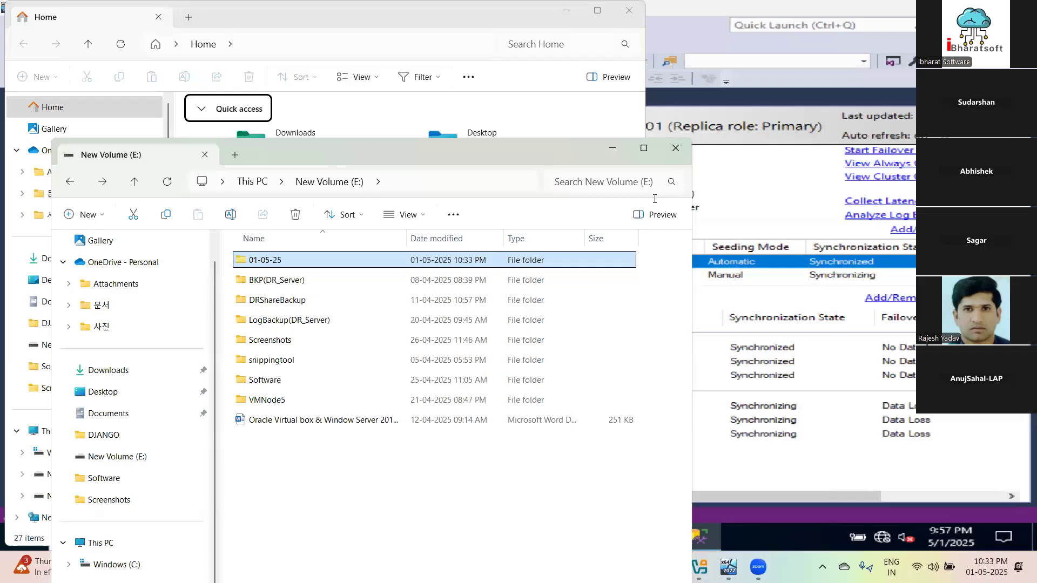
left_click(675, 148)
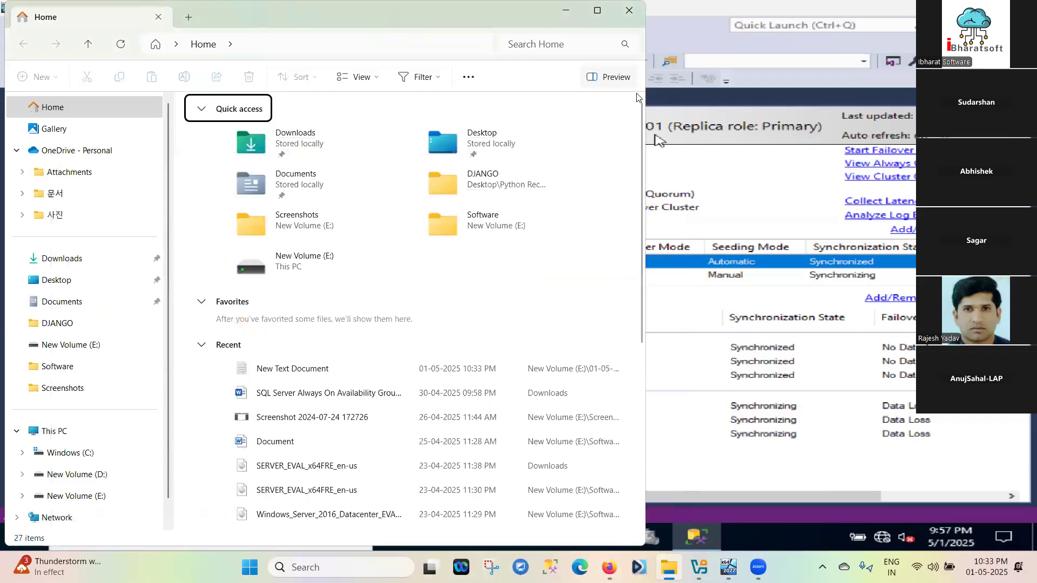
left_click(636, 91)
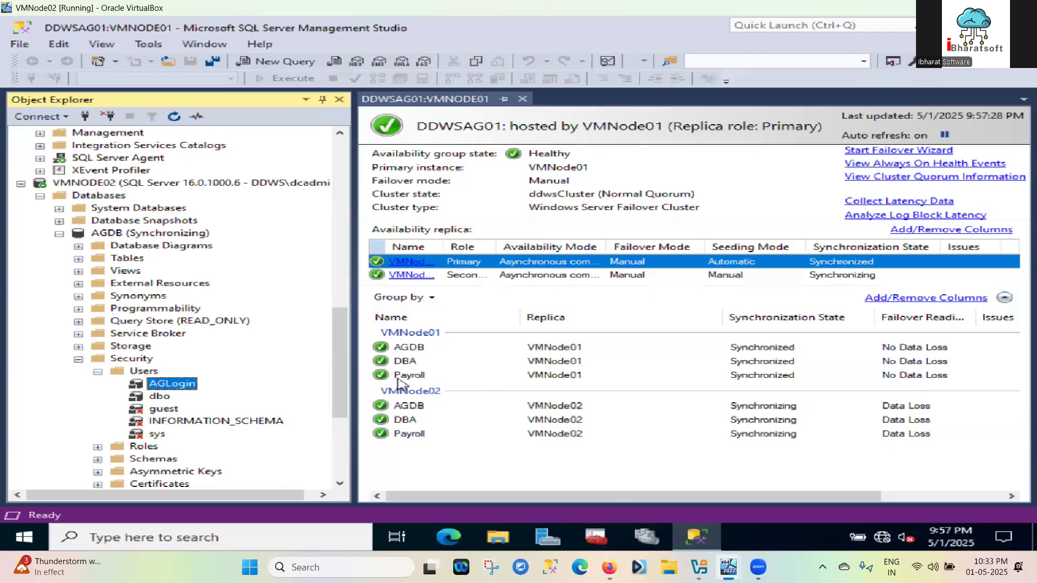
key("super+r")
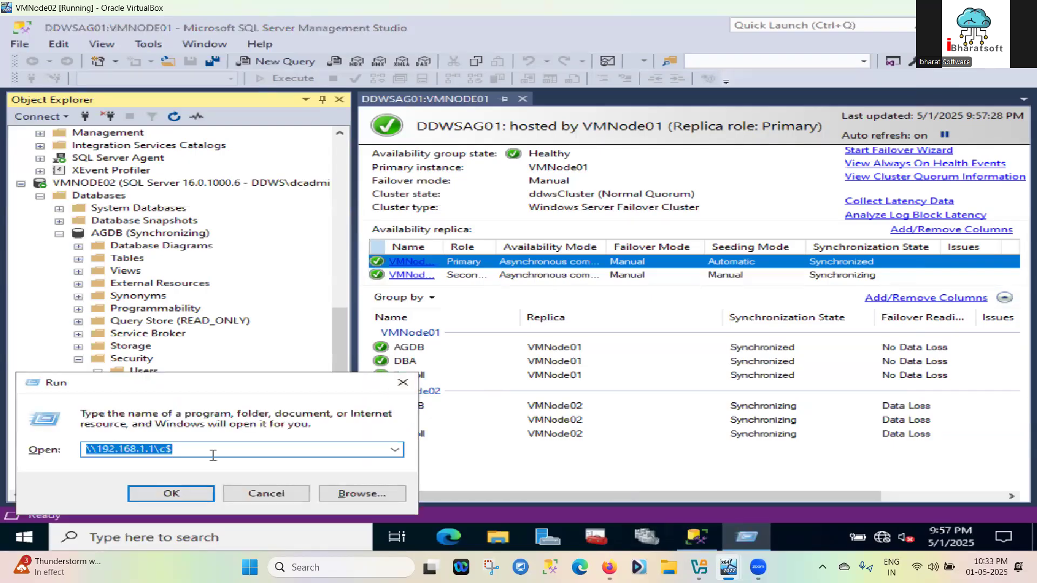
Run the \\LAPTOP-RKFH4JNC\ share path chosen from the Run history
left_click(395, 450)
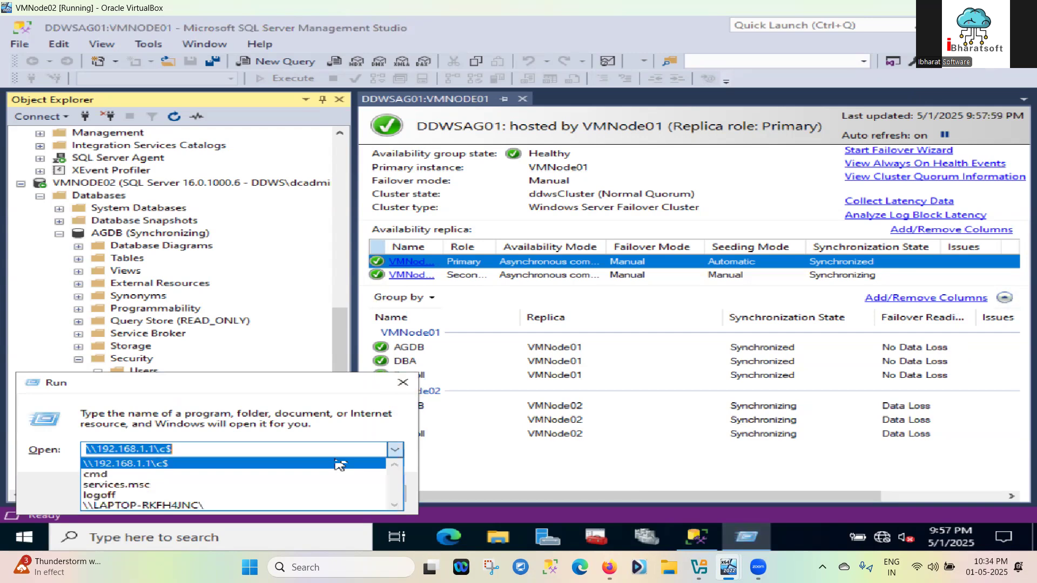
left_click(183, 506)
left_click(194, 499)
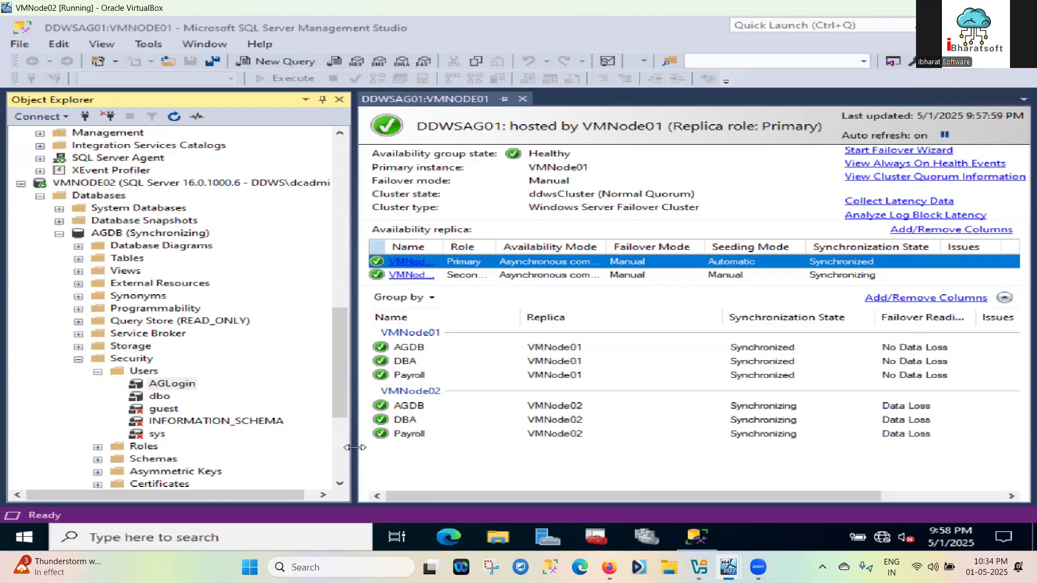
key("super+e")
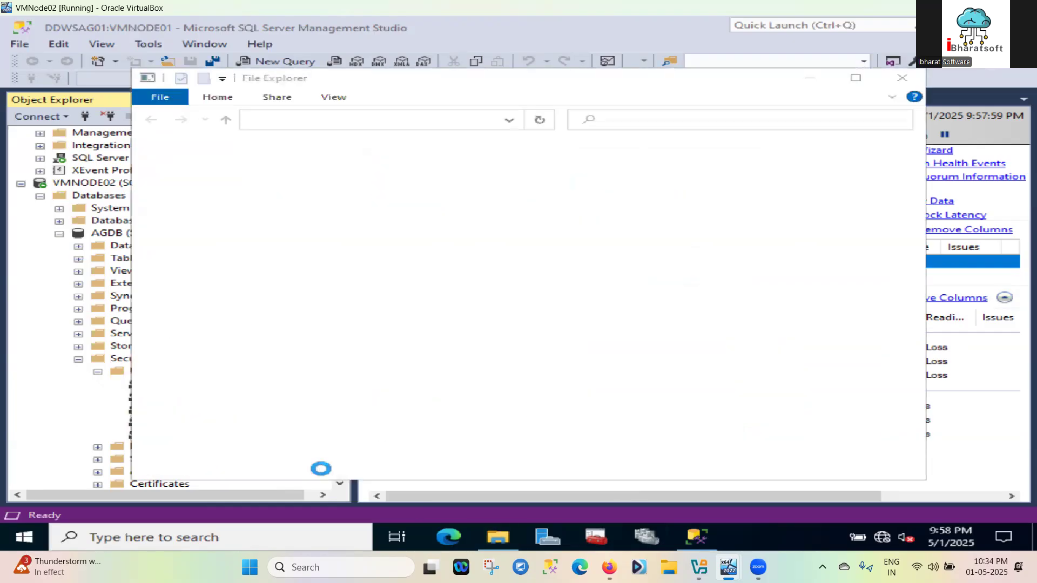
Enter the laptop's network user name and password to open the LAPTOP-RKFH4JNC shares
key("super")
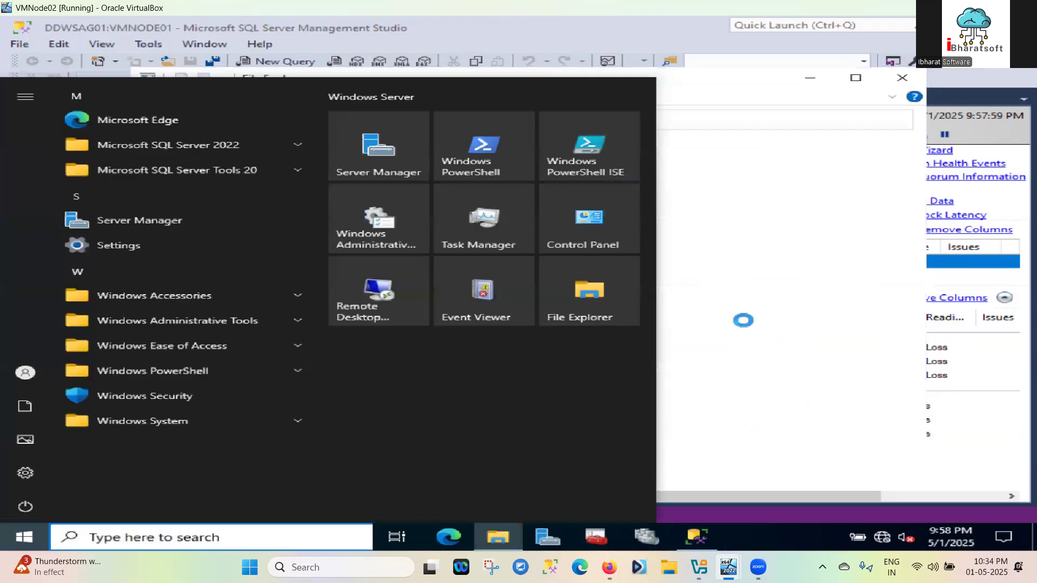
left_click(744, 320)
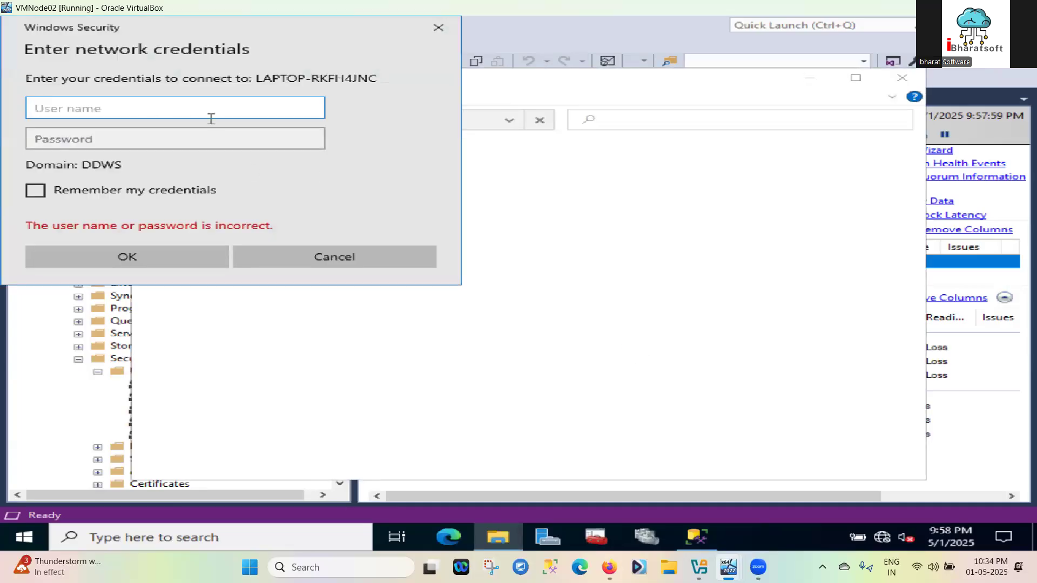
type("'\\")
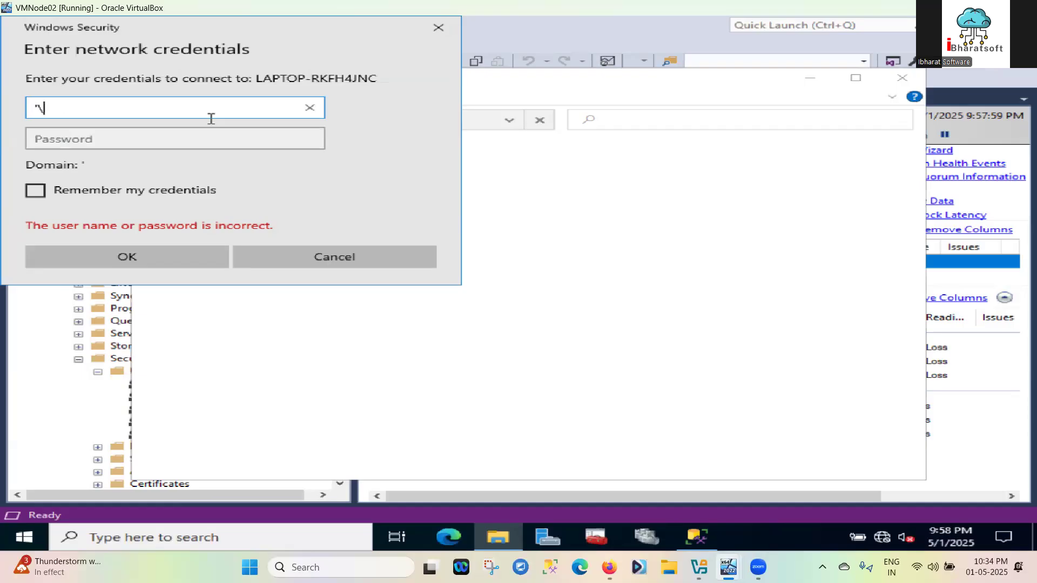
type("Rajes")
left_click(193, 136)
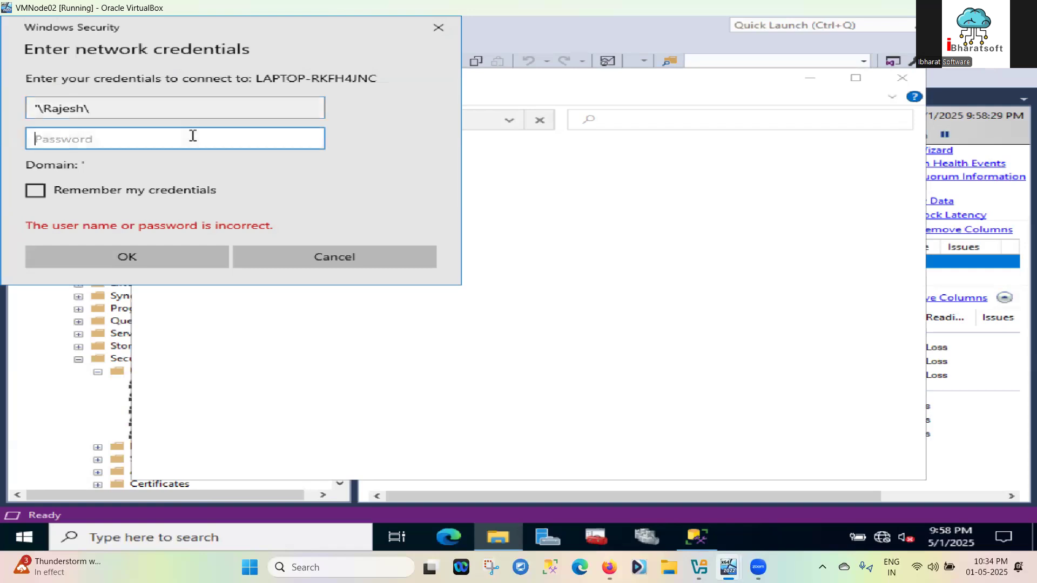
key("Caps_Lock")
type("●")
key("Caps_Lock")
key("Return")
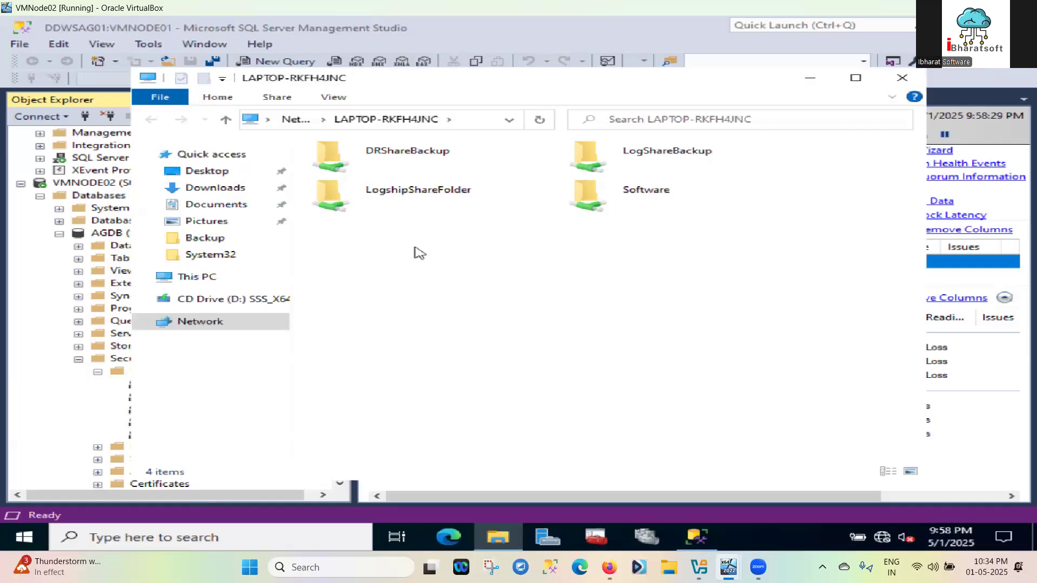
left_click(213, 281)
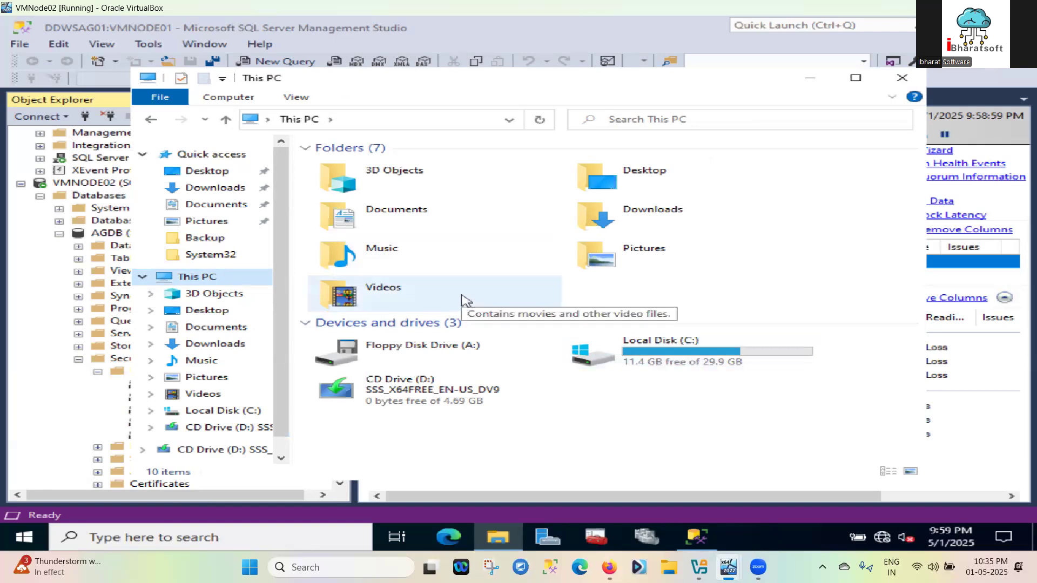
left_click(211, 412)
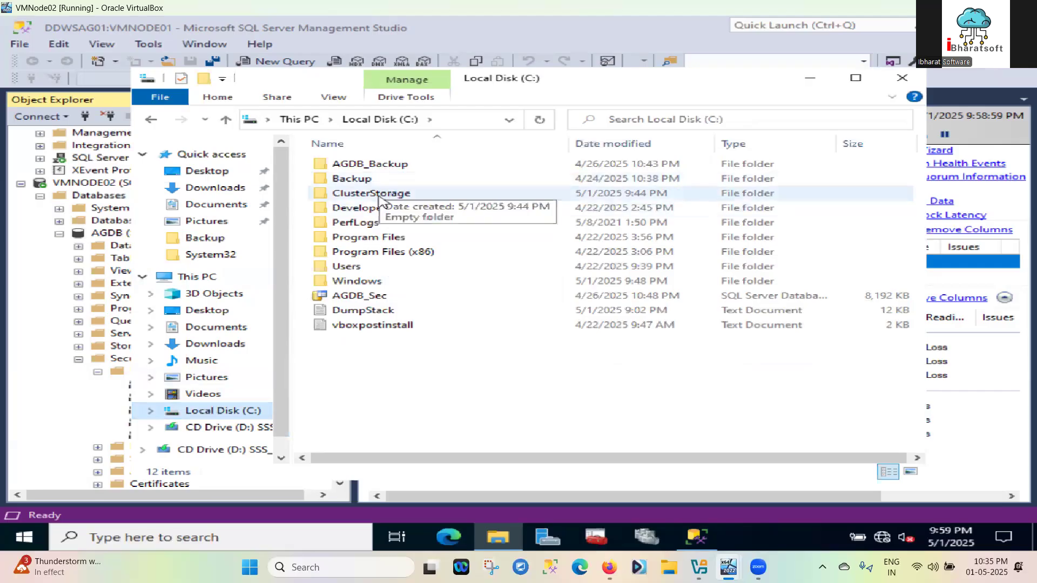
left_click(154, 118)
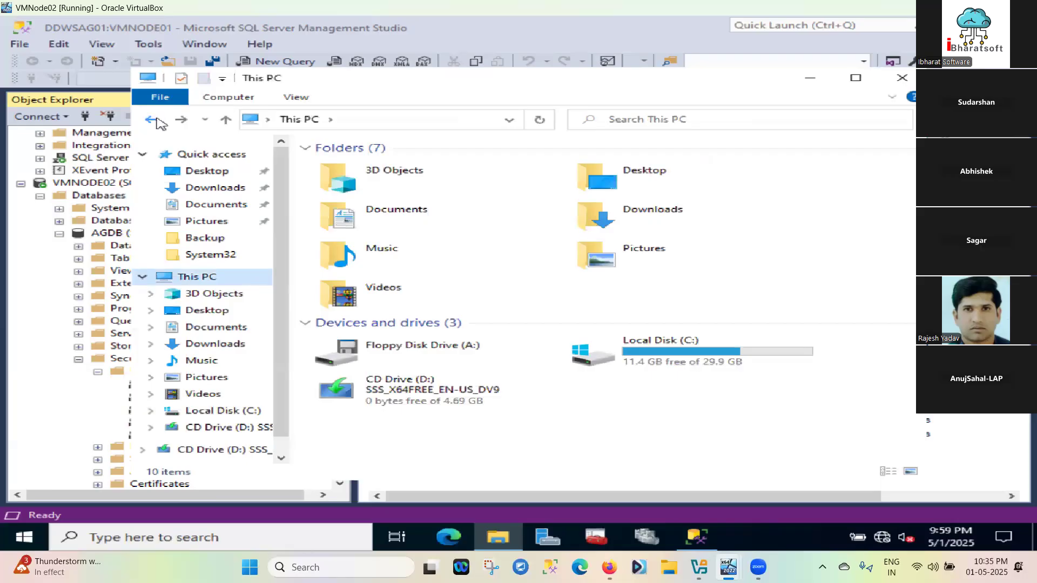
left_click(153, 120)
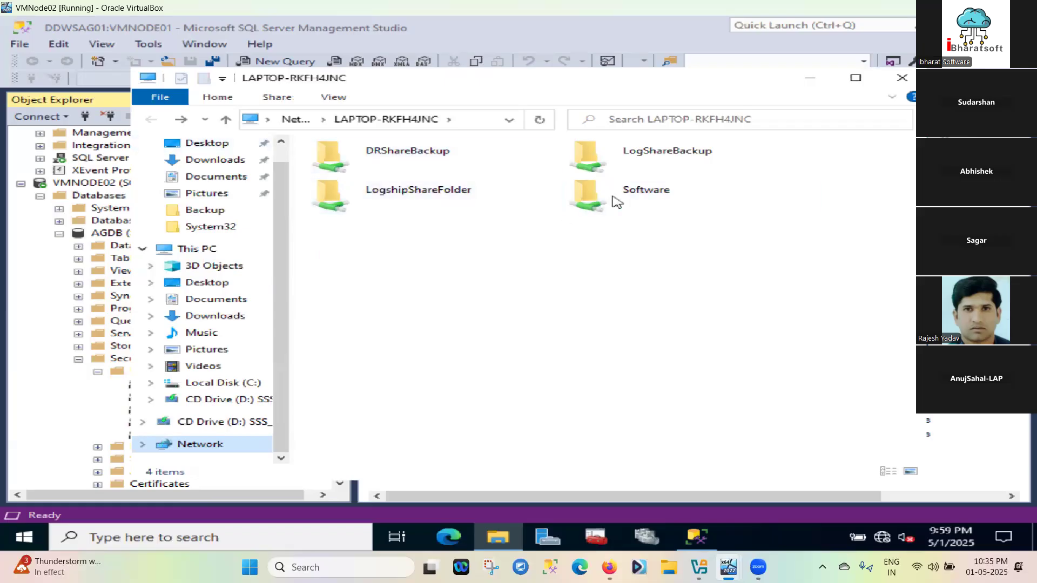
left_click(646, 190)
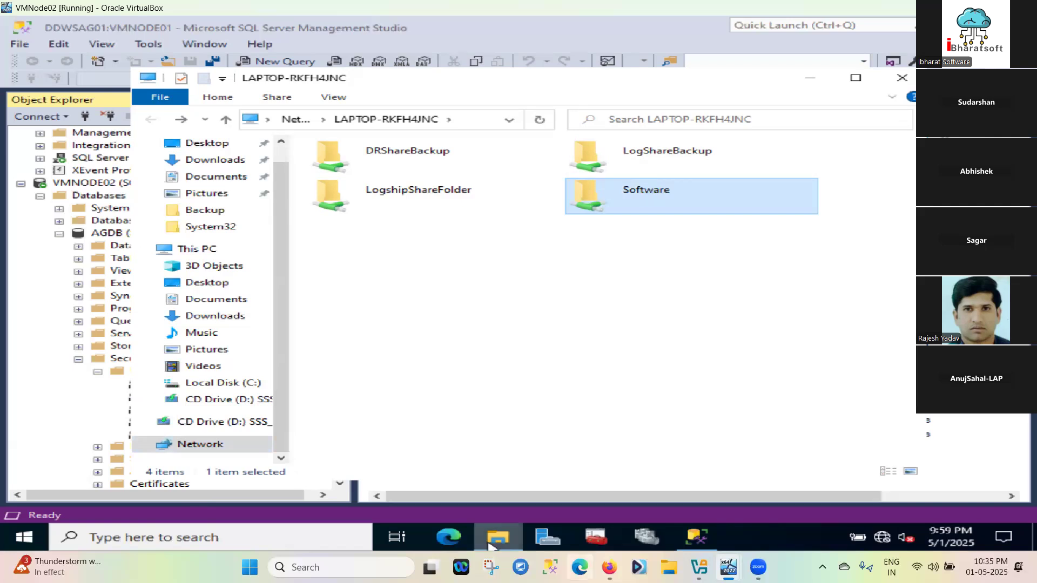
mouse_move(492, 547)
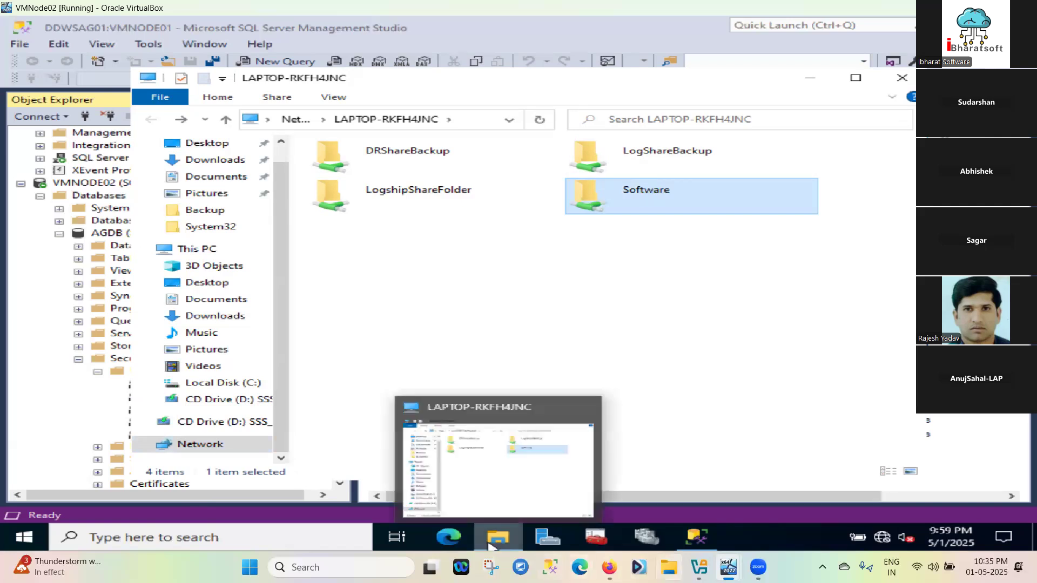
Copy the 01-05-25 folder on New Volume (E:) into the Software folder
left_click(669, 567)
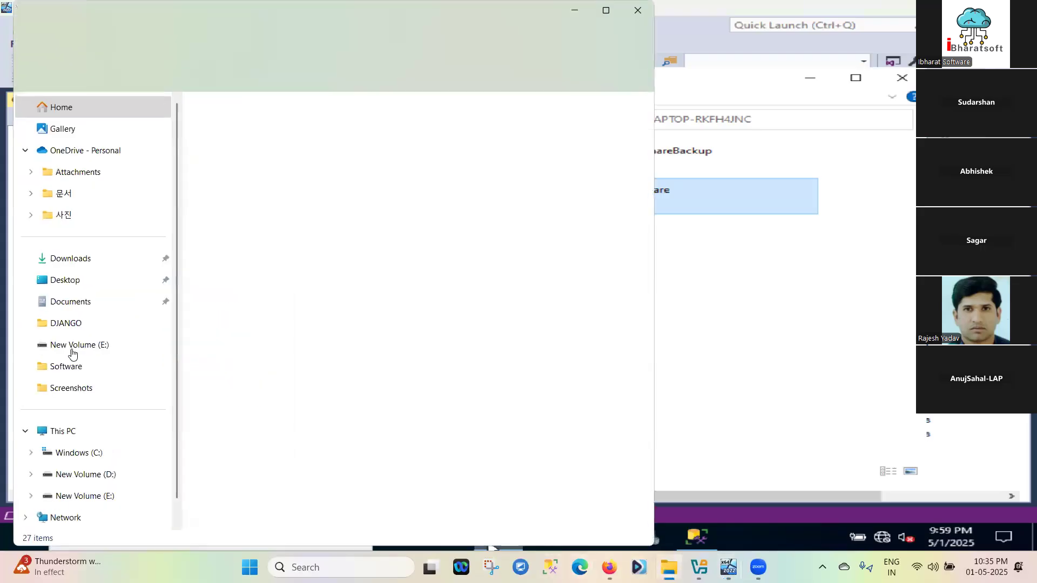
left_click(87, 497)
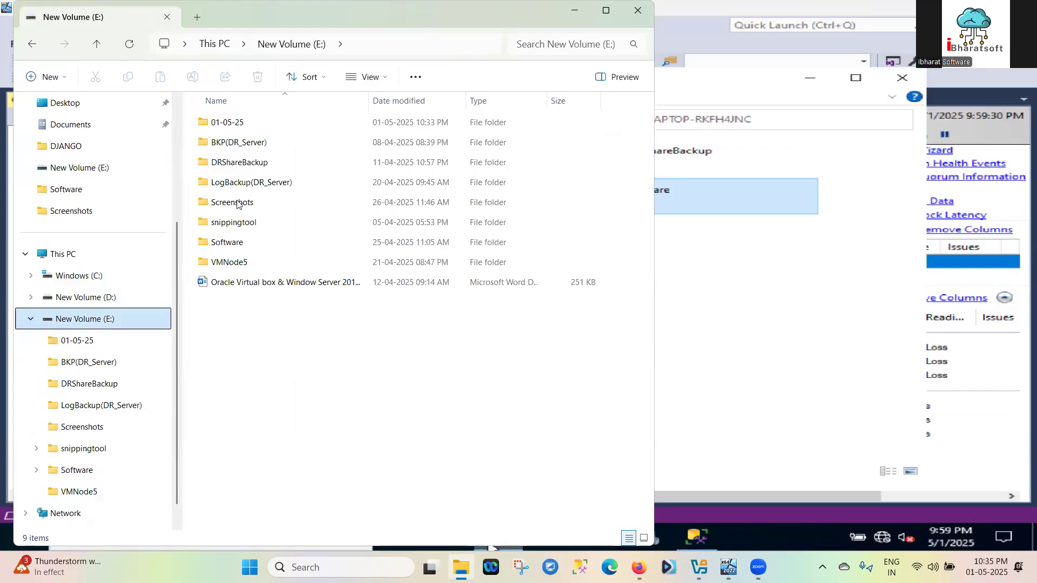
left_click(238, 123)
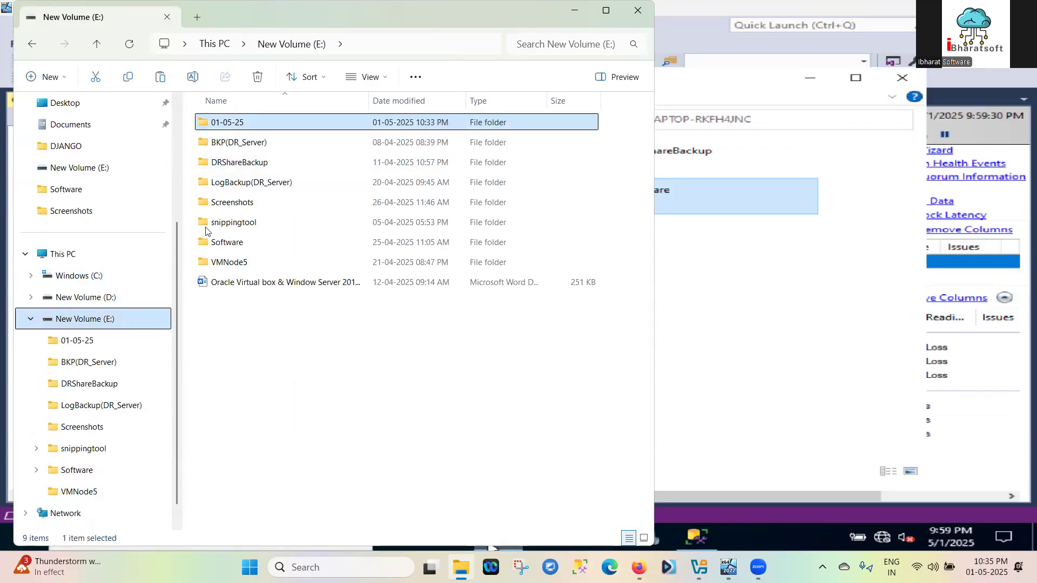
left_click(239, 245)
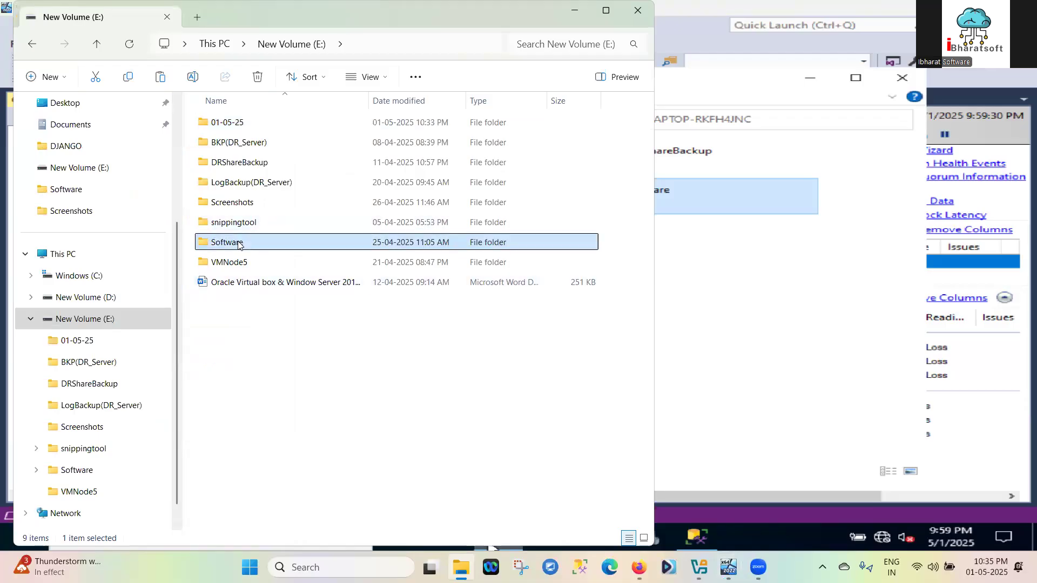
double_click(239, 244)
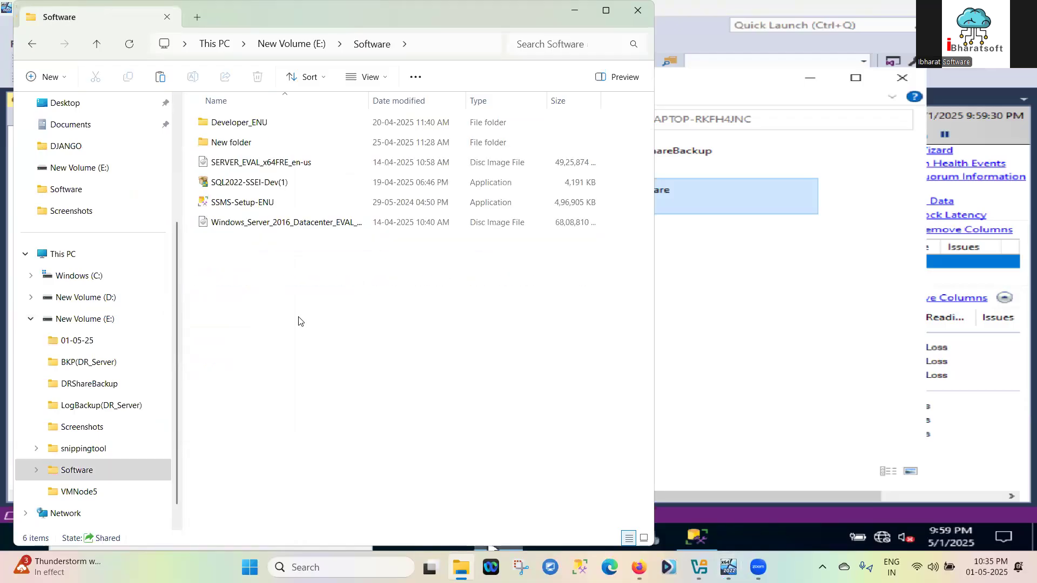
key("ctrl+v")
left_click(279, 302)
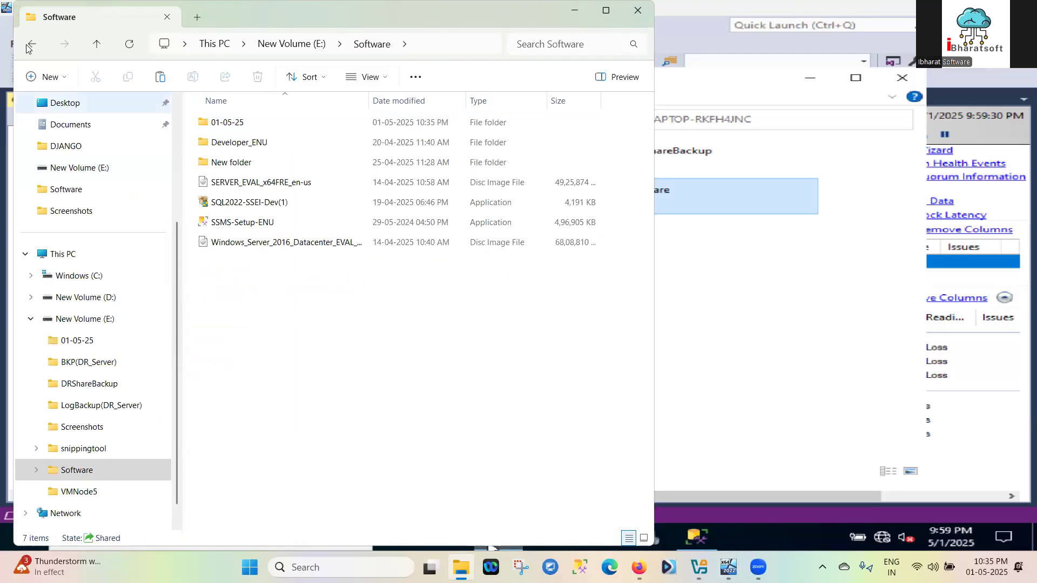
left_click(756, 434)
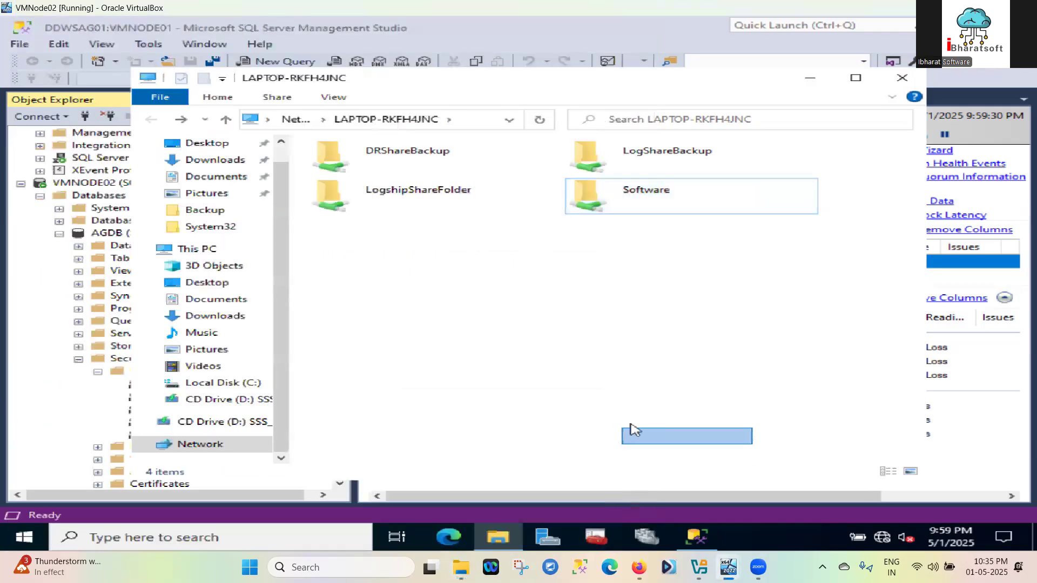
Open the Software share from the VM and check the 01-05-25 folder inside it
double_click(648, 193)
double_click(362, 165)
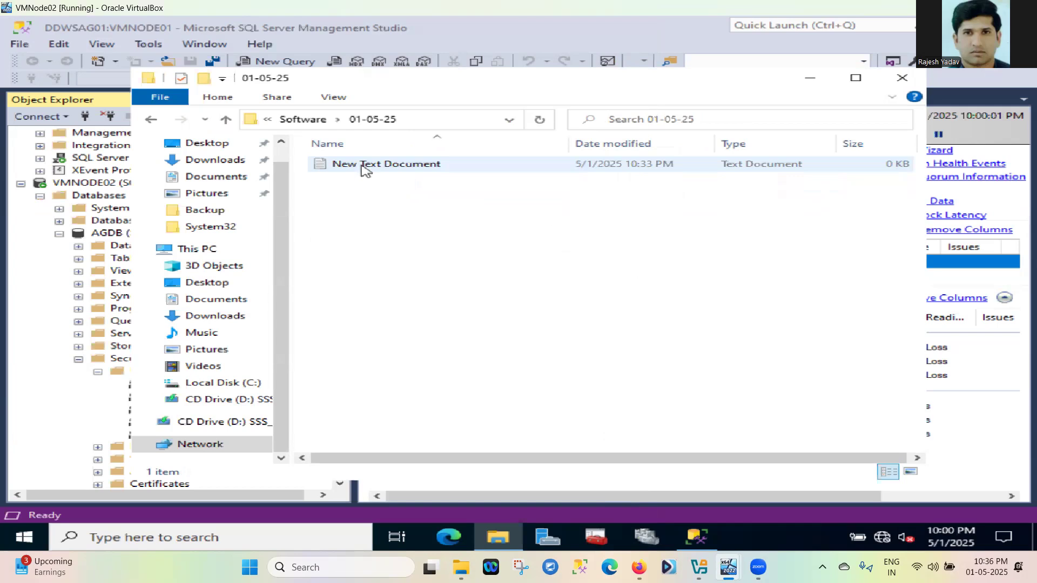
left_click(145, 120)
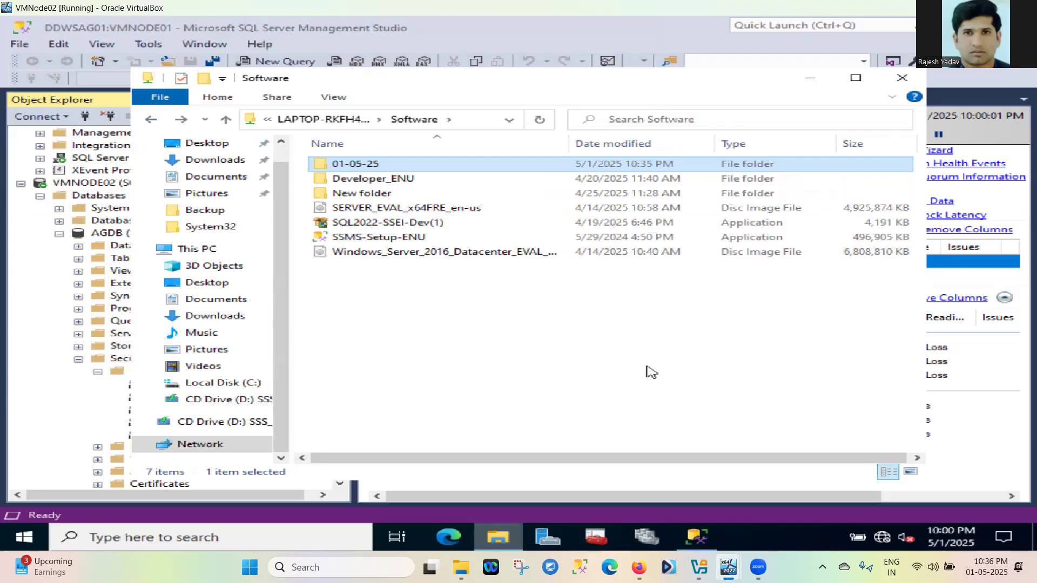
left_click(952, 25)
left_click(77, 371)
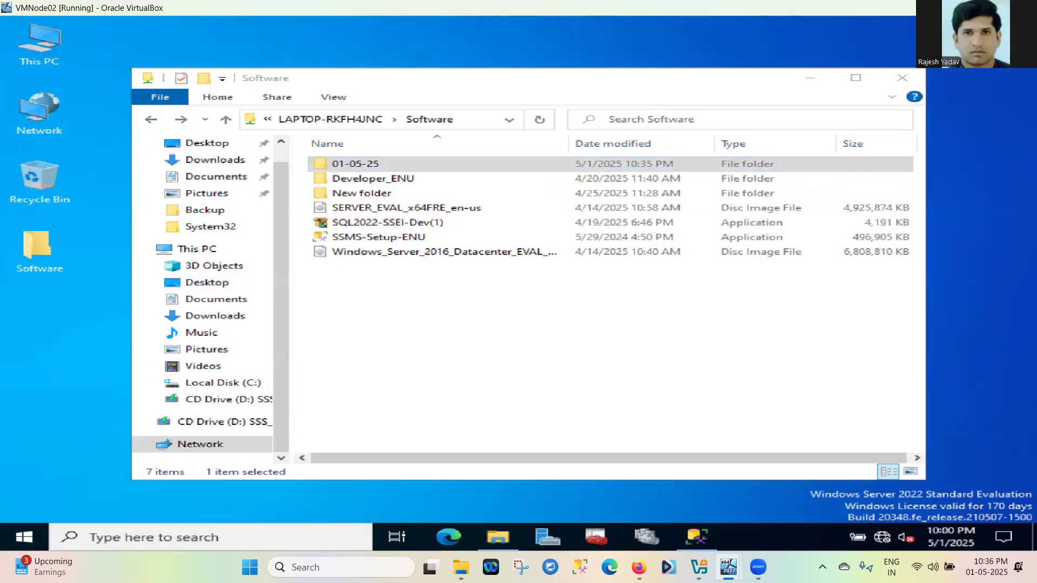
Copy the 01-05-25 folder from the Software share window
left_click(806, 80)
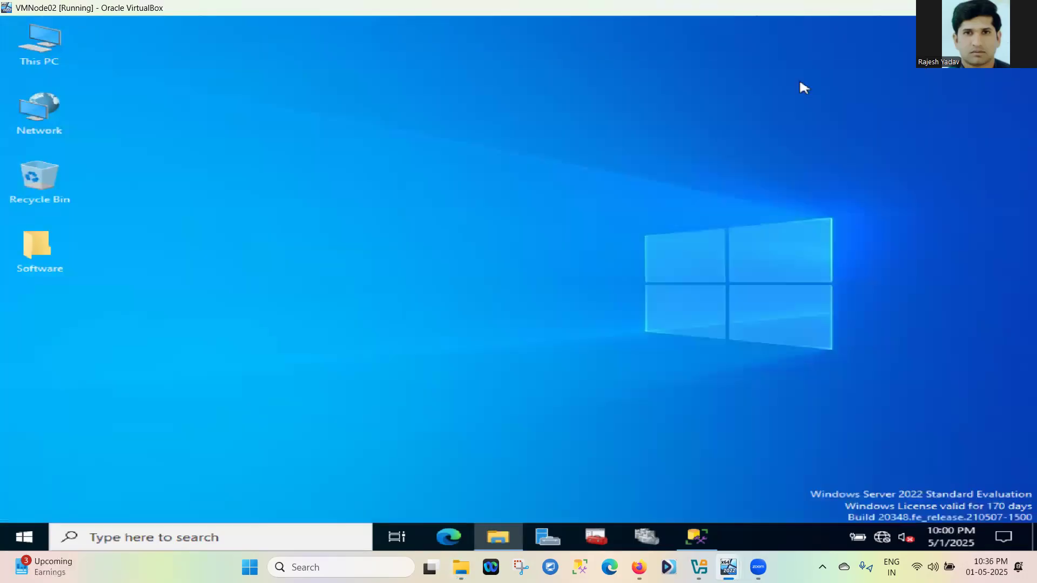
right_click(391, 269)
left_click(355, 395)
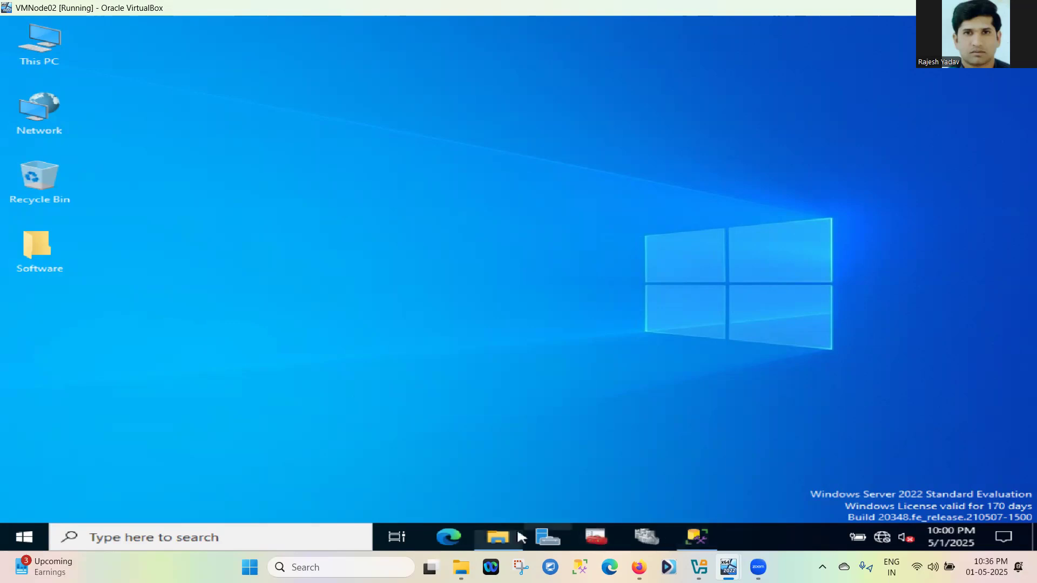
mouse_move(498, 536)
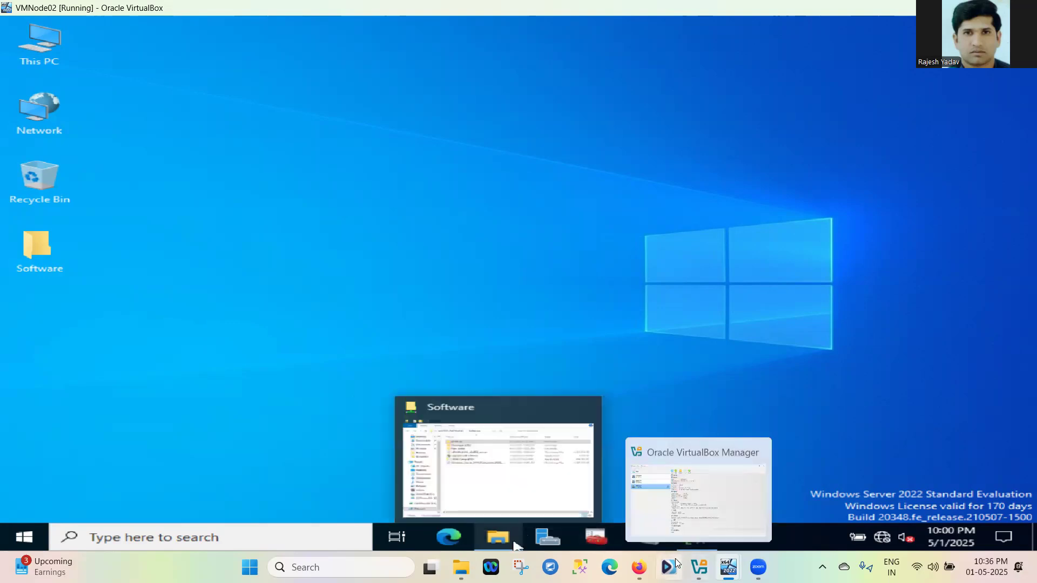
left_click(570, 496)
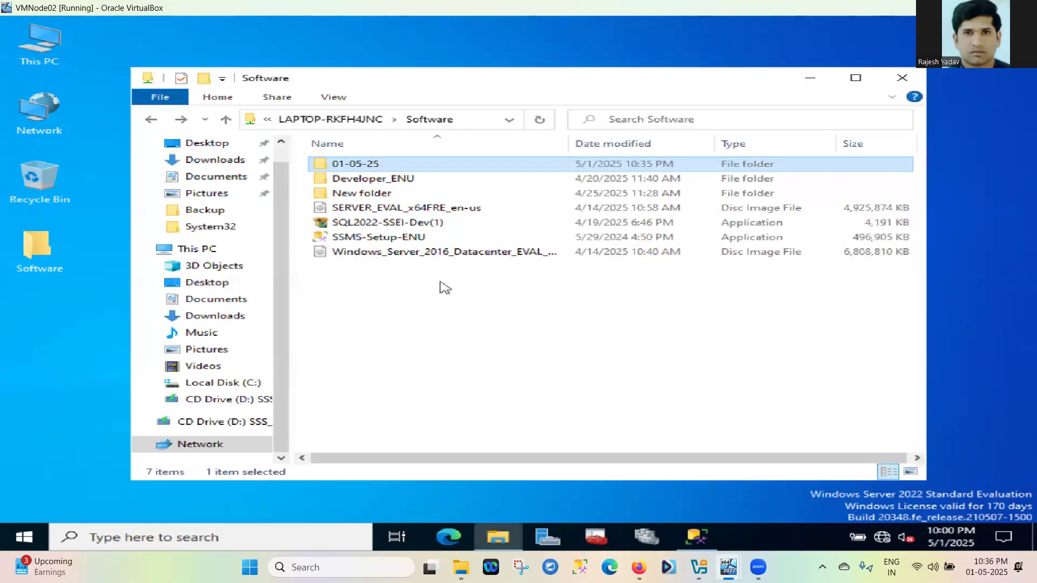
right_click(368, 167)
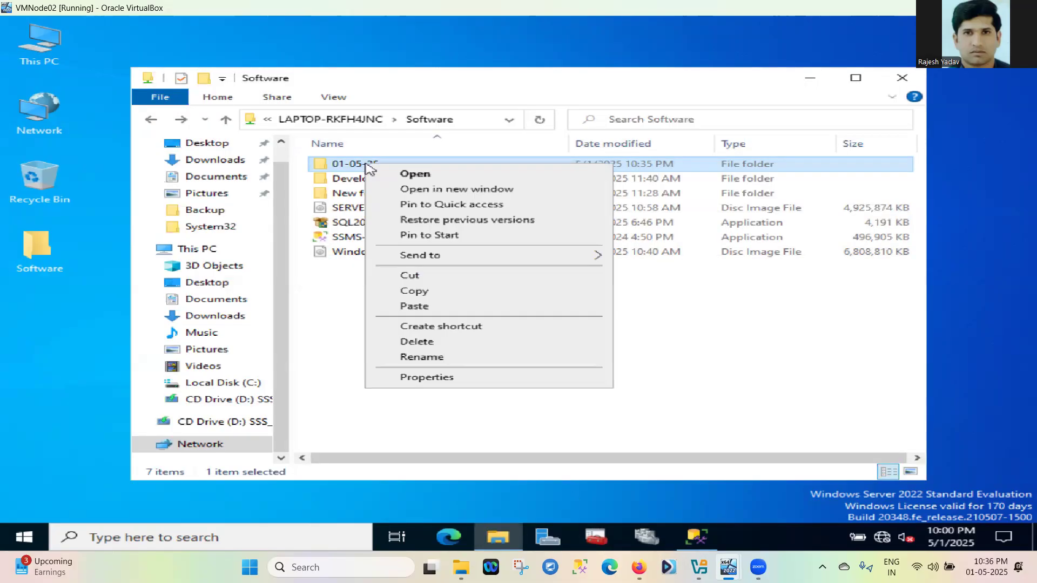
left_click(414, 296)
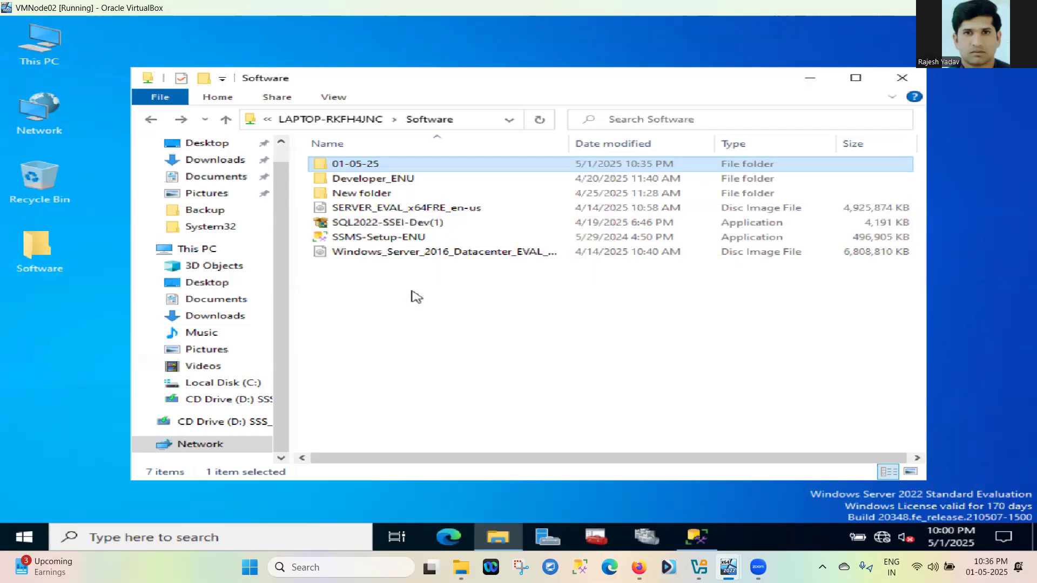
Paste 01-05-25 onto the VM desktop and open the pasted folder
left_click(64, 338)
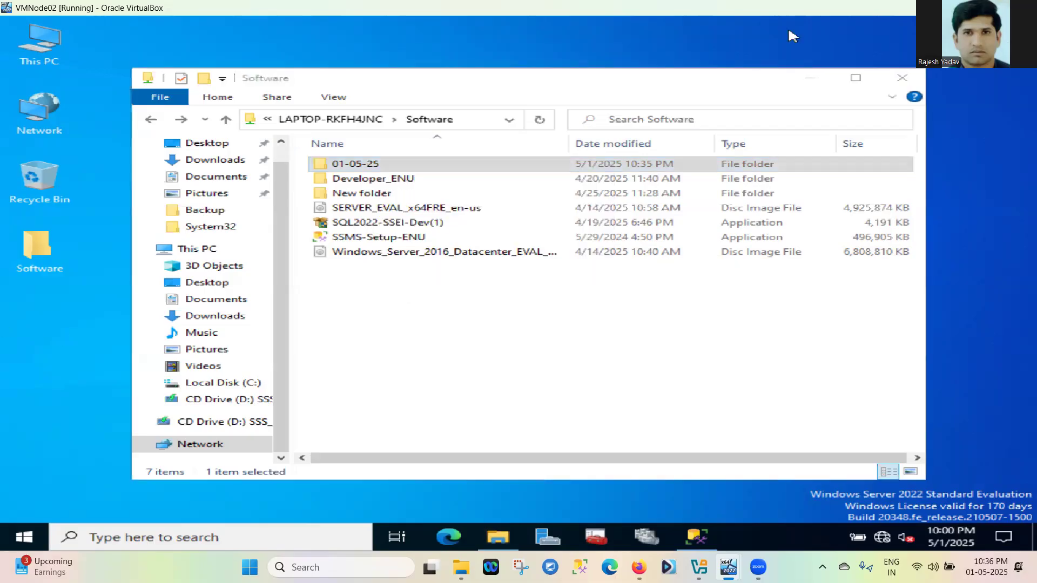
left_click(810, 78)
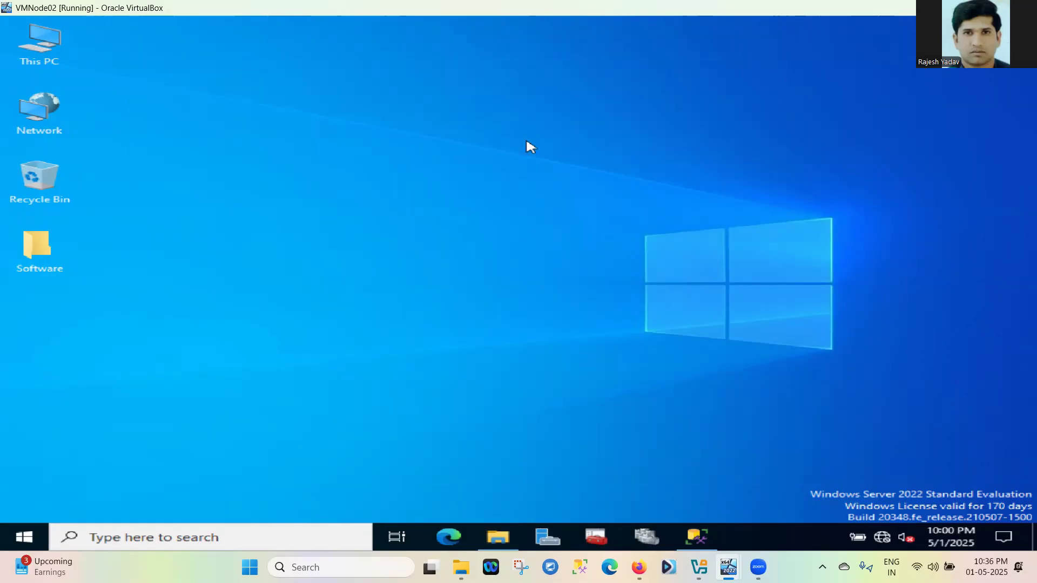
right_click(379, 265)
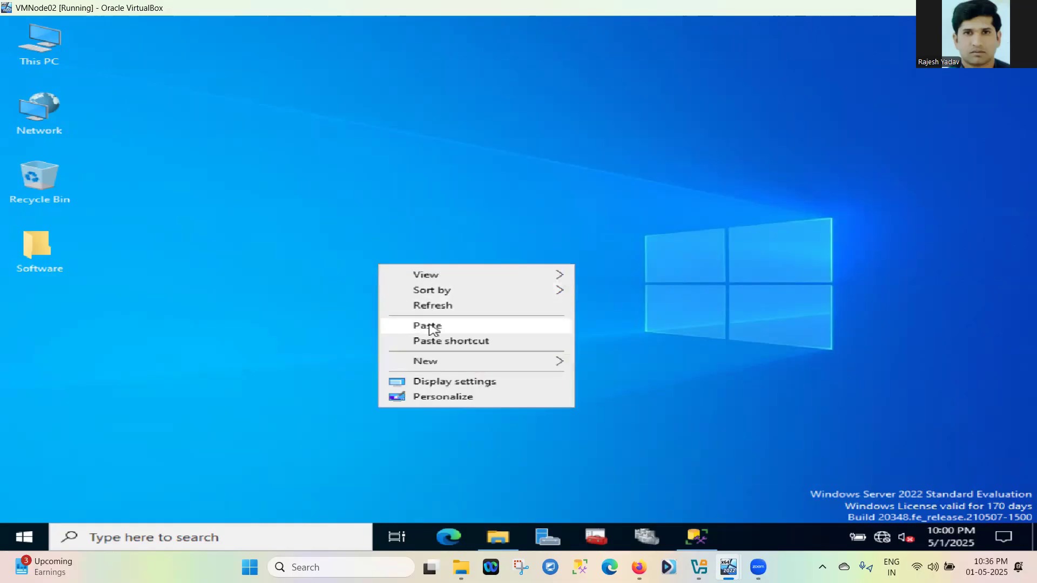
left_click(431, 327)
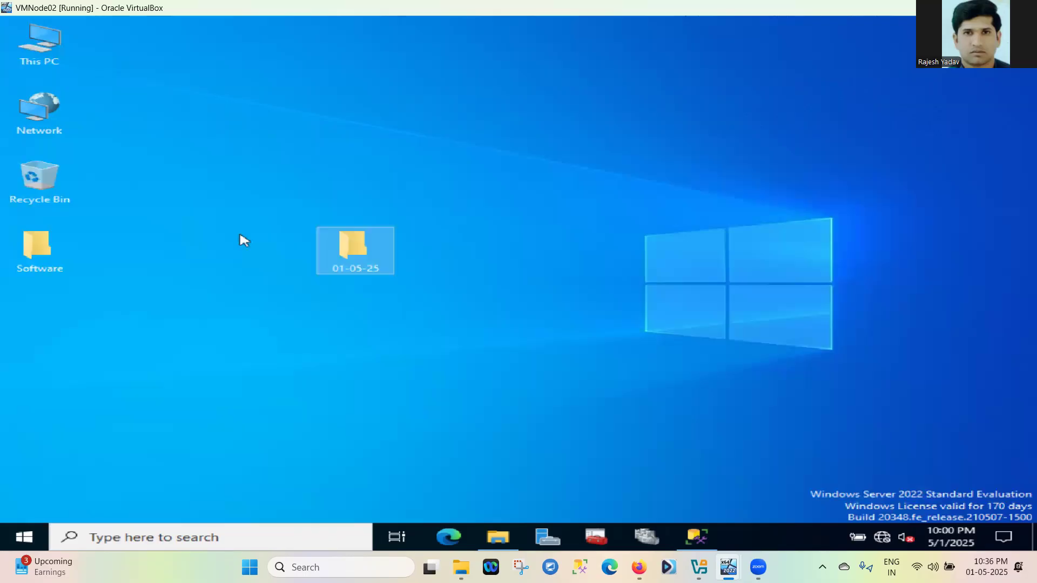
double_click(348, 251)
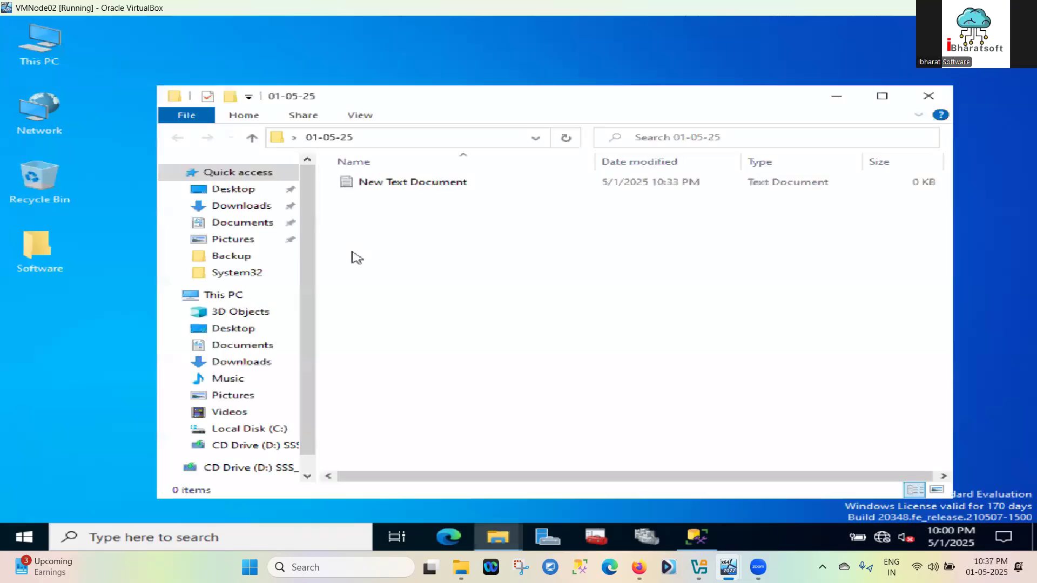
Confirm the desktop copy of New Text Document is empty, then close Notepad and the 01-05-25 folder
left_click(402, 186)
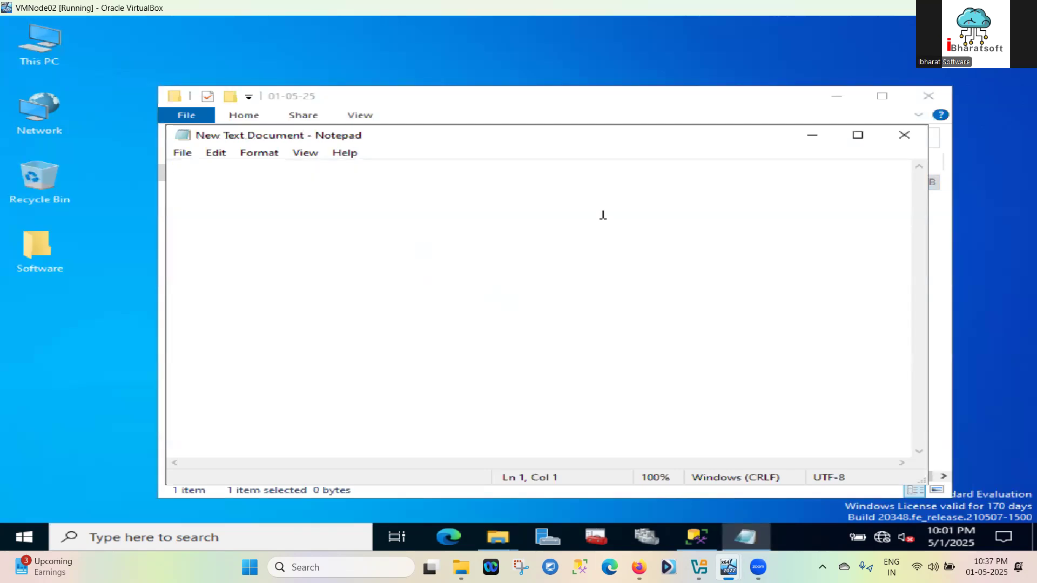
left_click(905, 136)
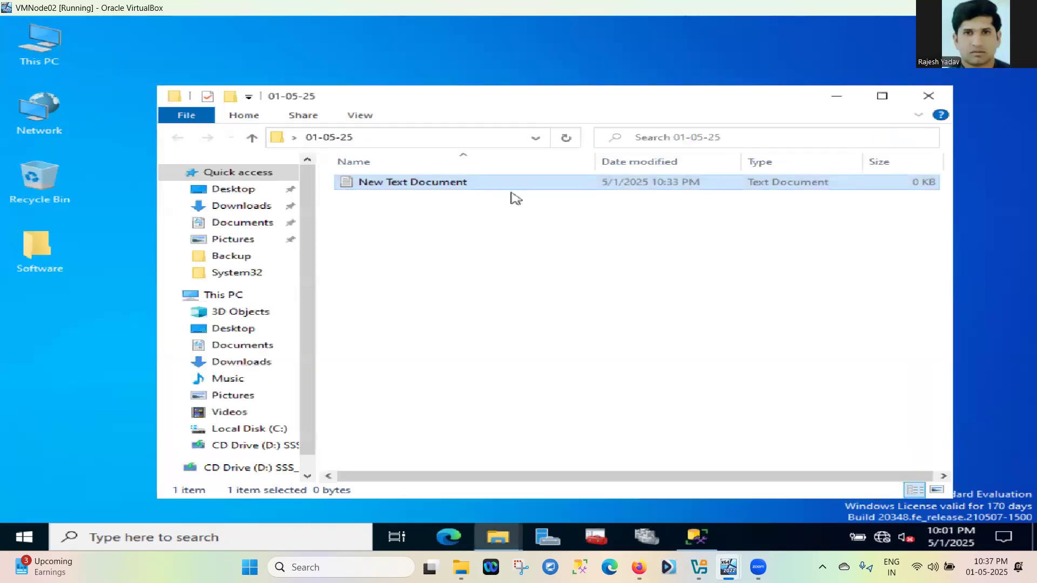
double_click(455, 182)
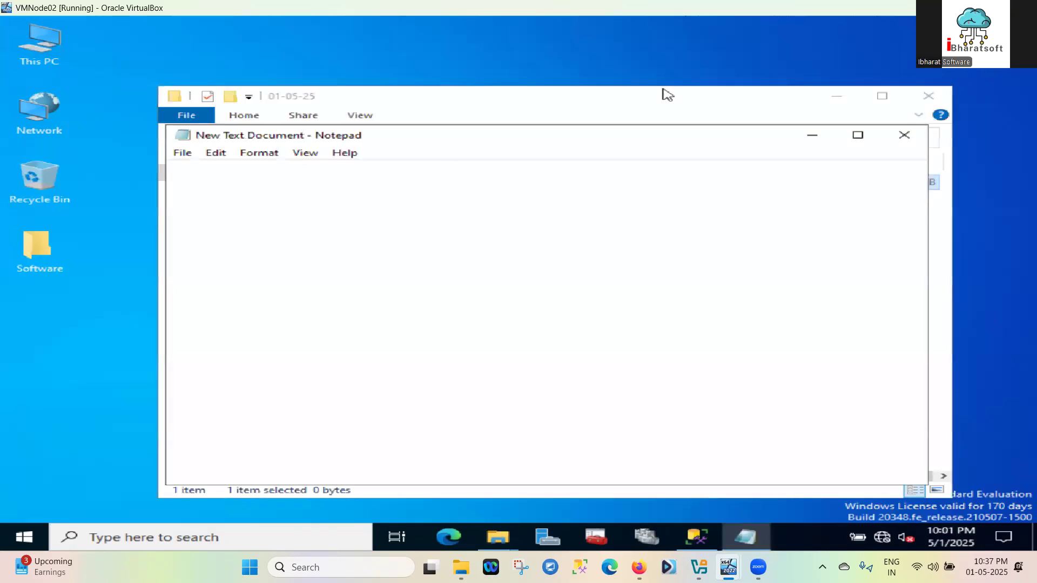
left_click(904, 135)
left_click(928, 96)
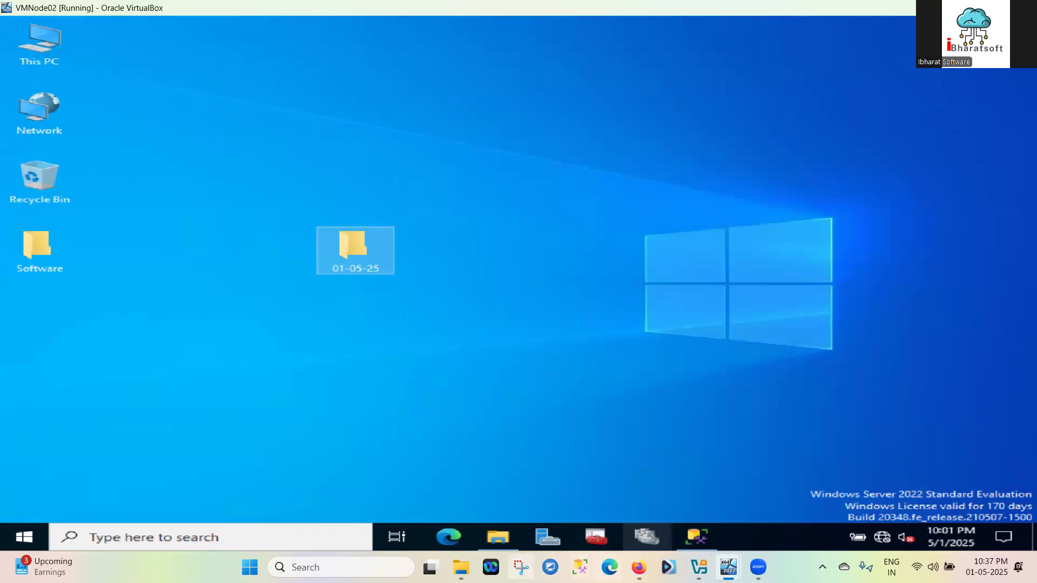
Open New Text Document from E:\Software\01-05-25 in Notepad and copy the Microsoft Learn login-transfer script
left_click(461, 567)
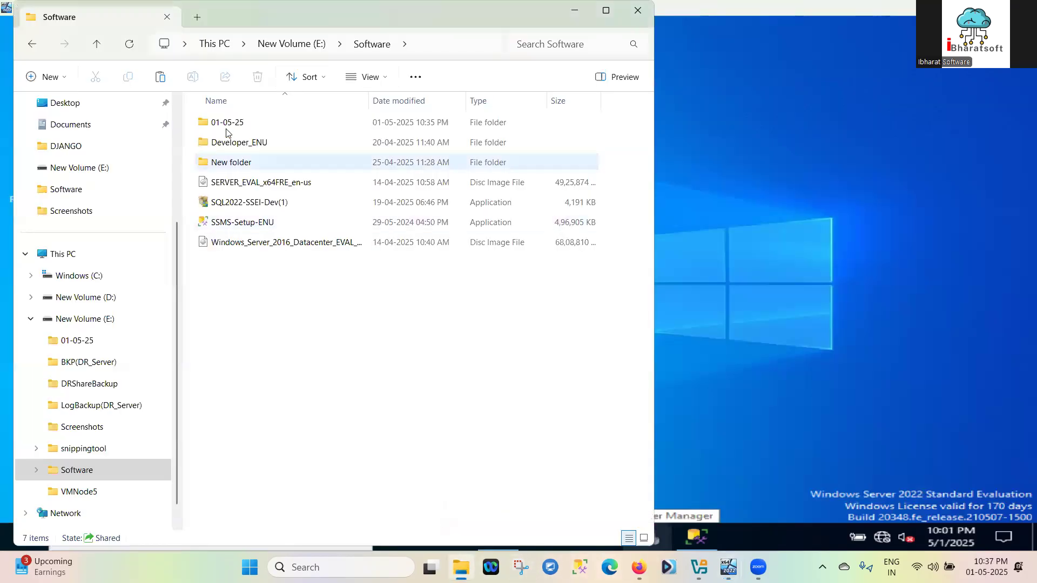
double_click(250, 128)
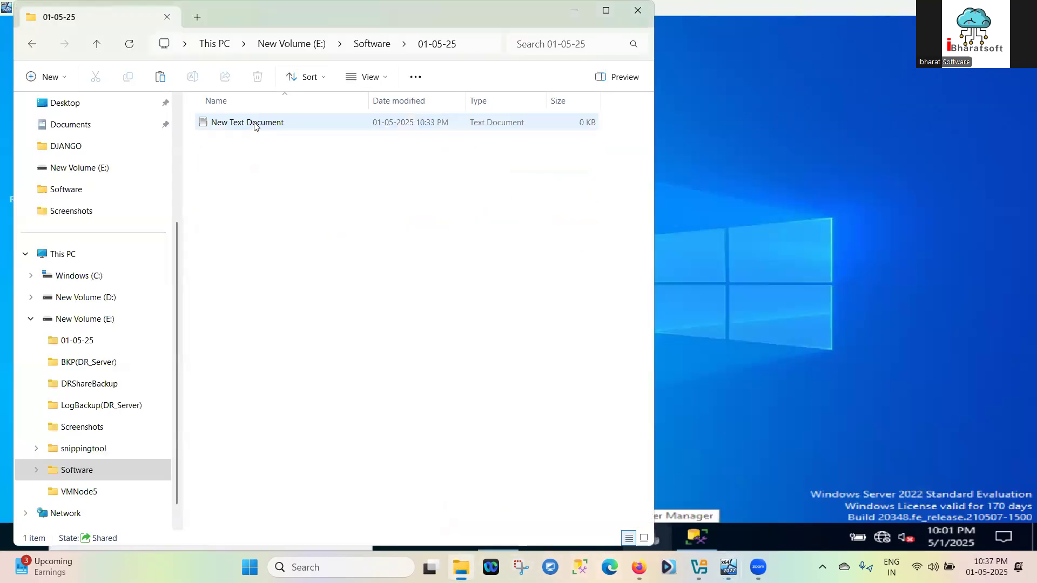
double_click(257, 123)
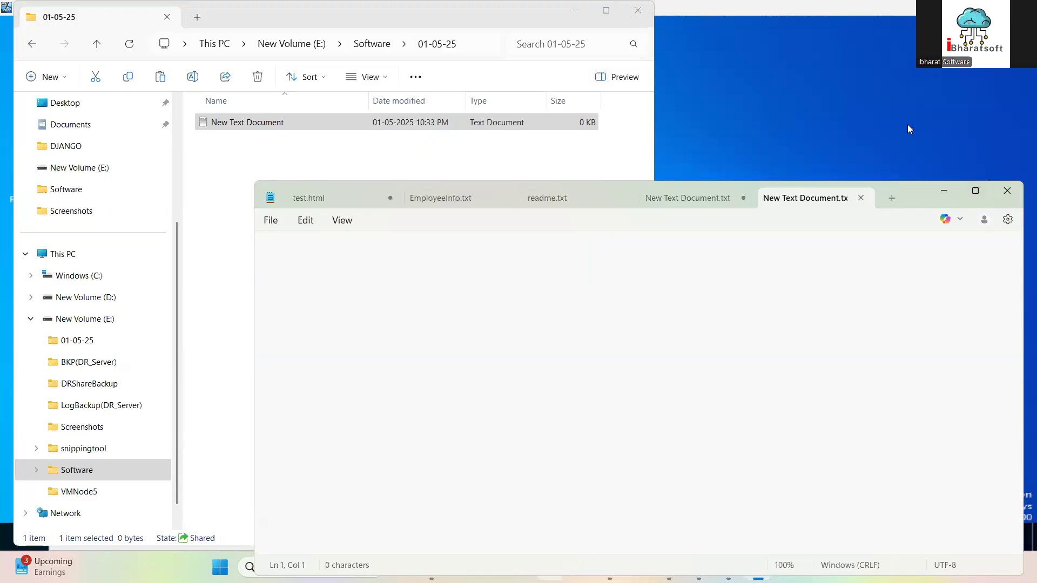
left_click(1007, 191)
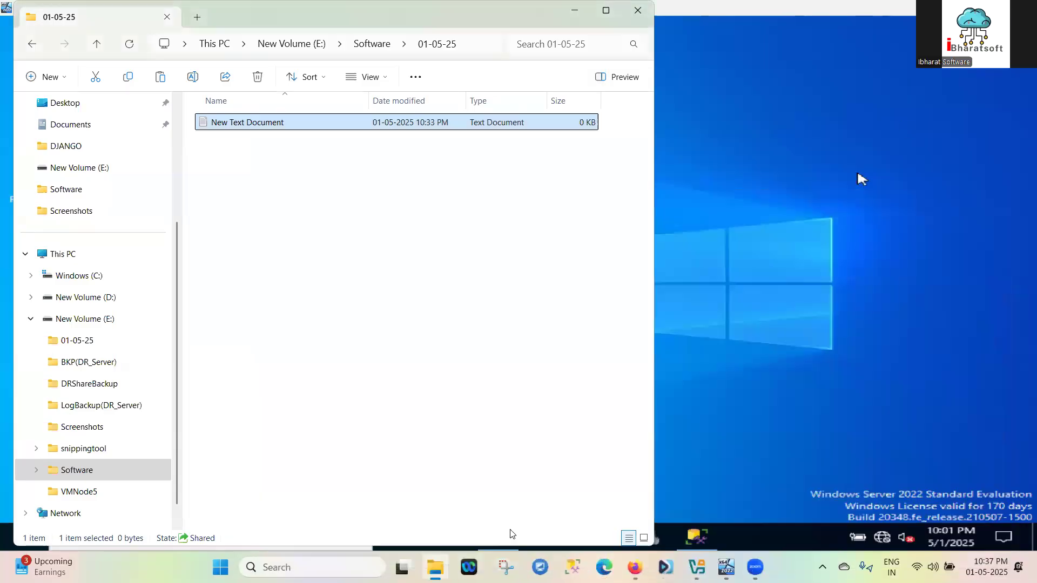
left_click(640, 567)
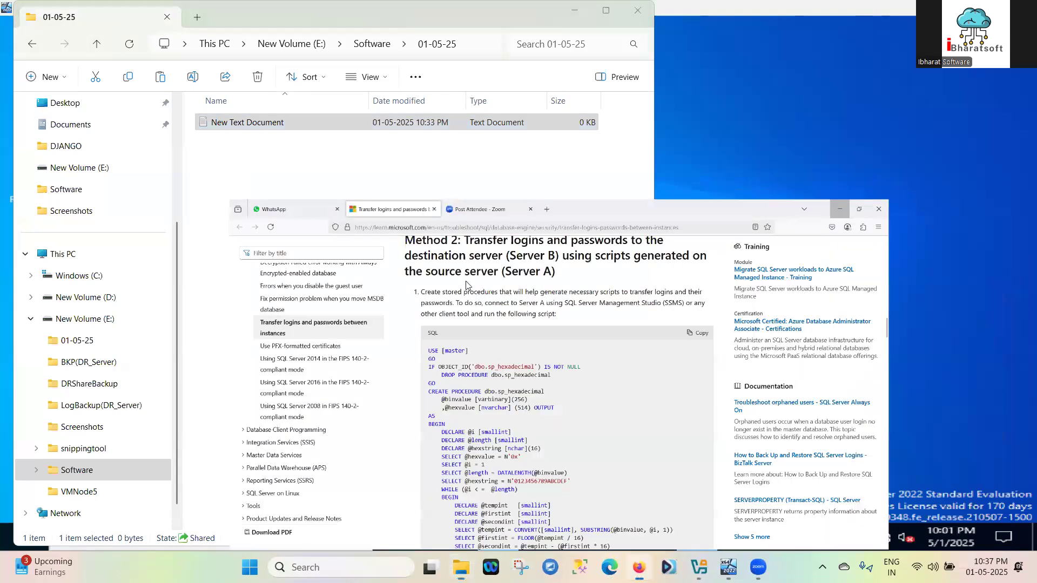
left_click(727, 218)
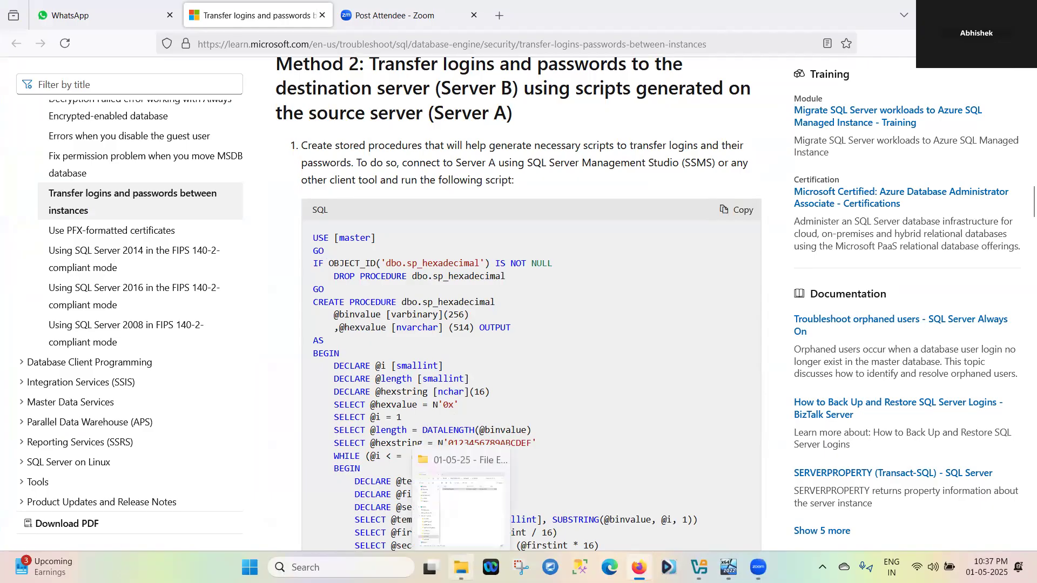
Paste the script into New Text Document and save it, making the file 9 KB
left_click(461, 567)
double_click(260, 123)
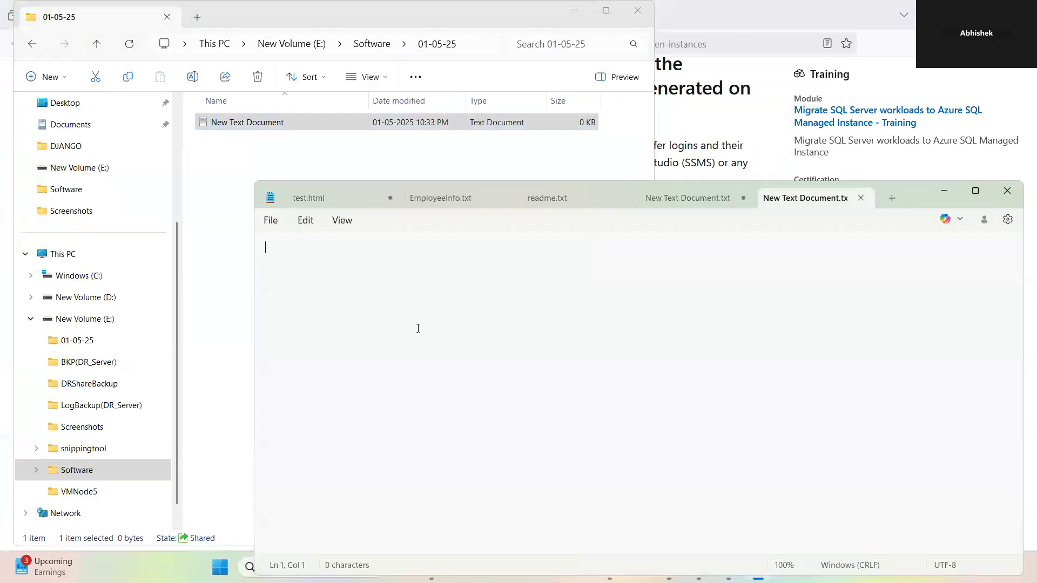
key("ctrl+v")
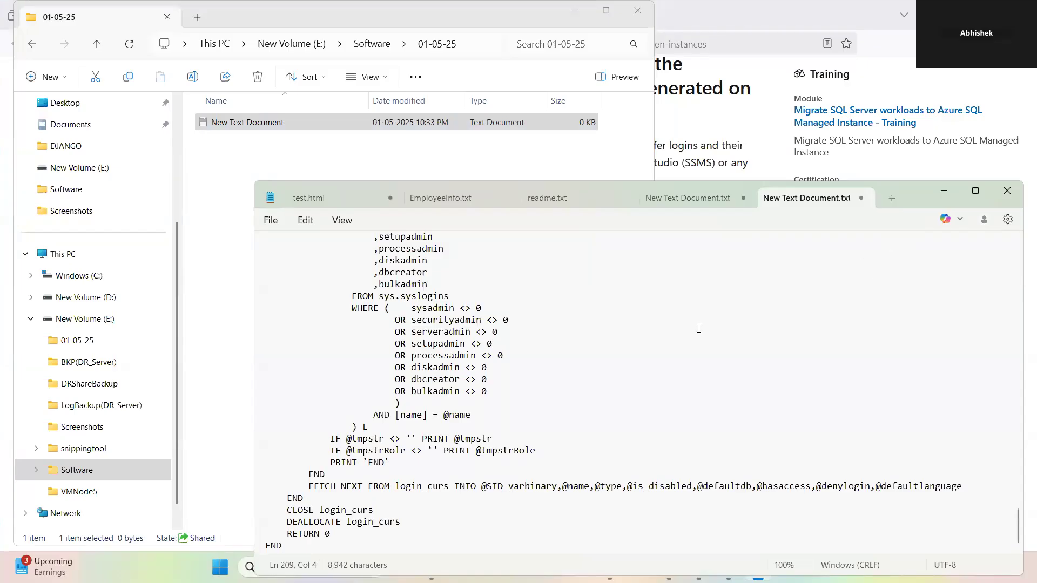
left_click(1005, 199)
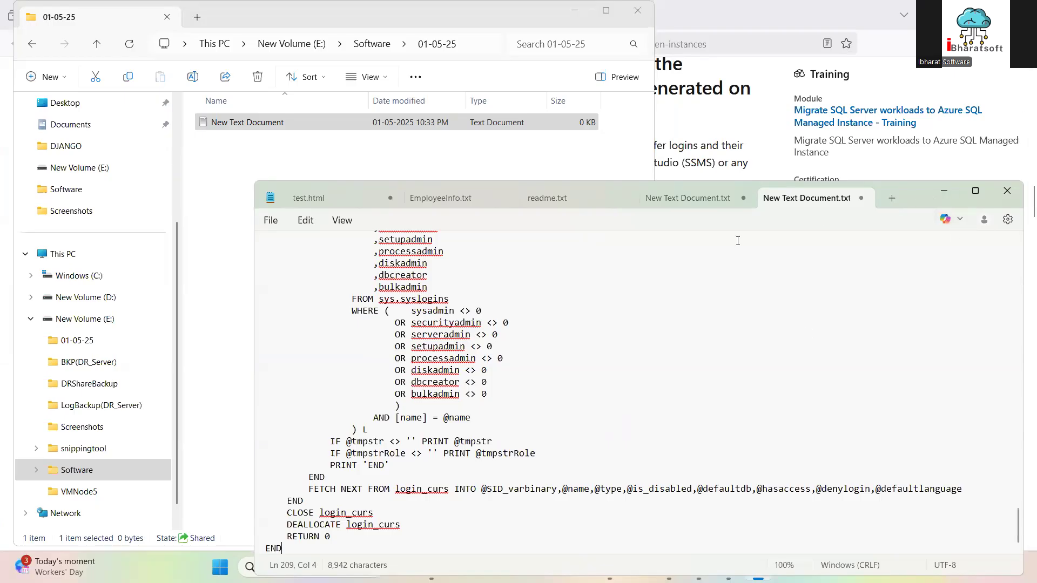
left_click(861, 199)
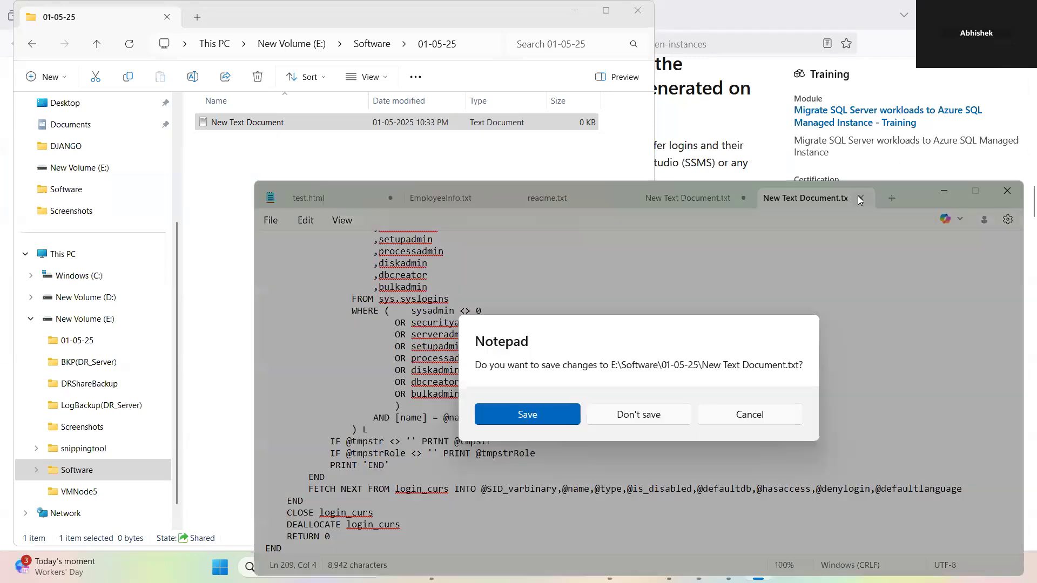
left_click(529, 416)
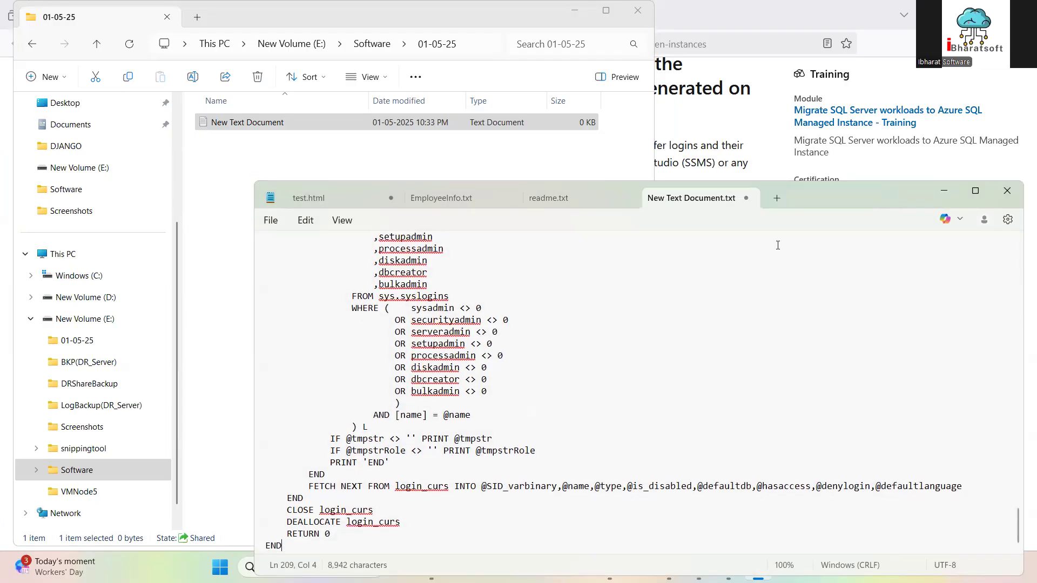
left_click(944, 191)
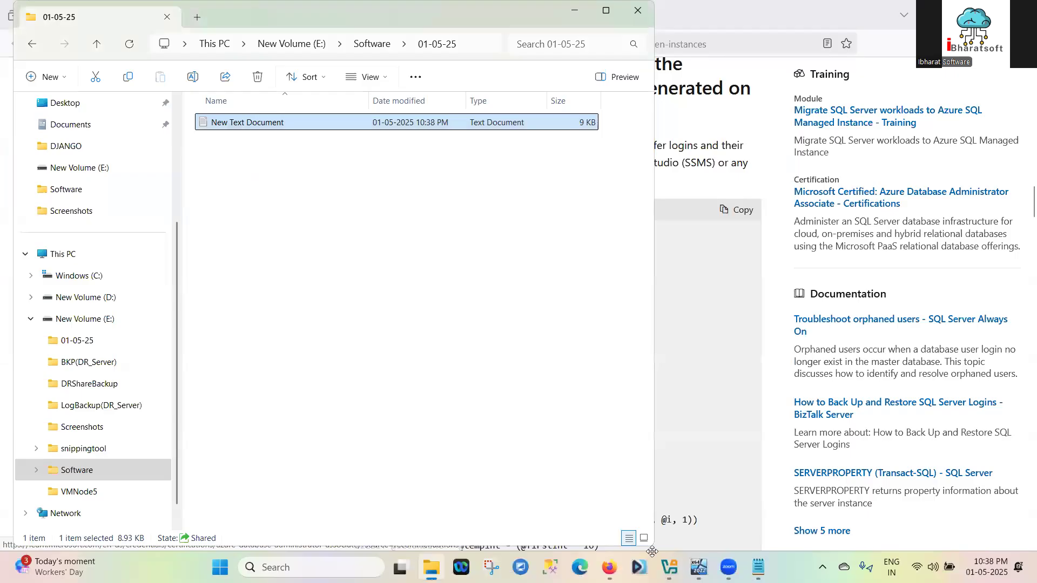
On VMNode02, check the old New Text Document in the desktop 01-05-25 folder, then close it
mouse_move(608, 567)
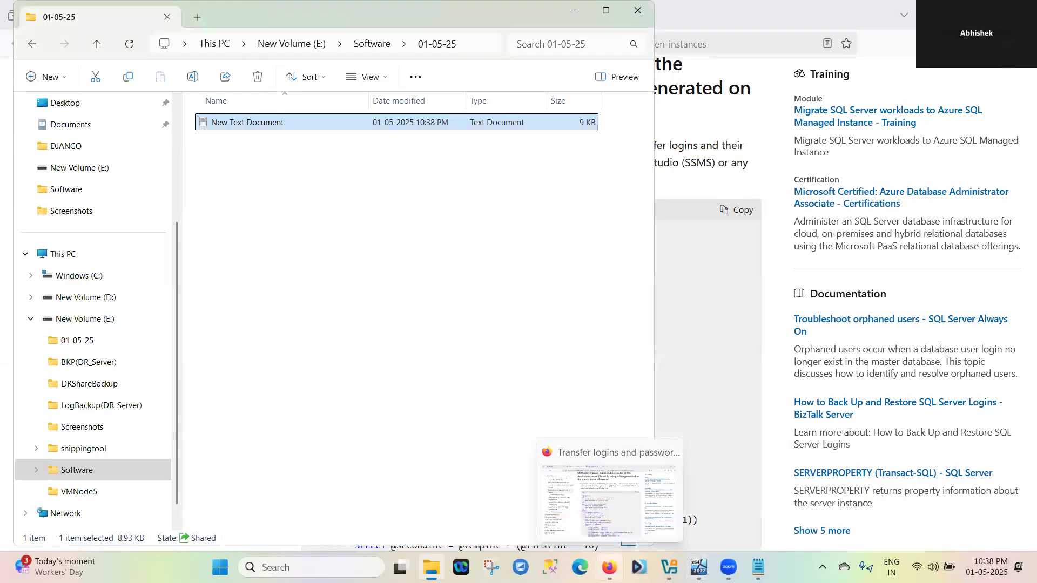
mouse_move(699, 567)
left_click(808, 501)
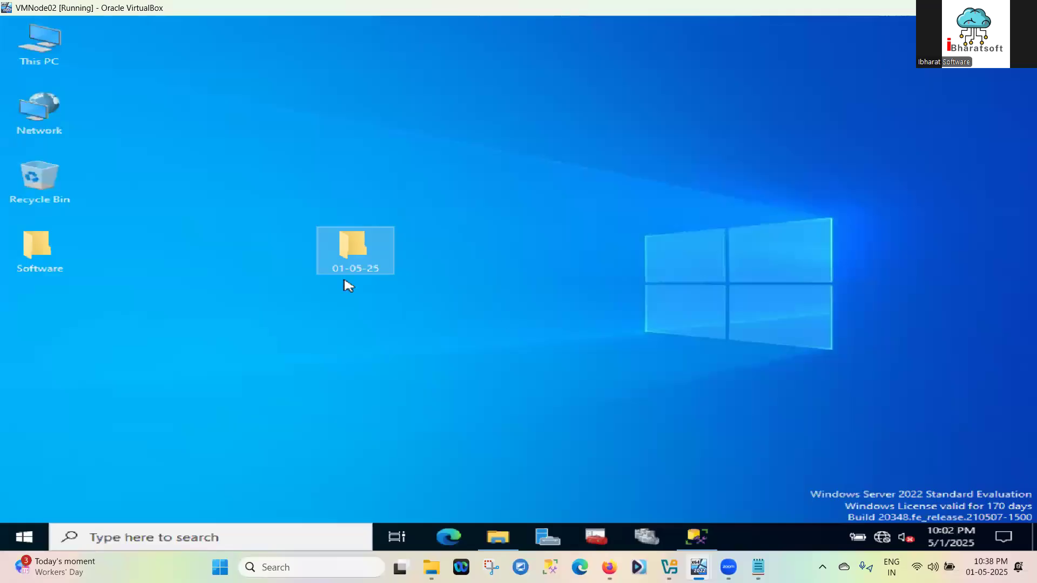
double_click(379, 255)
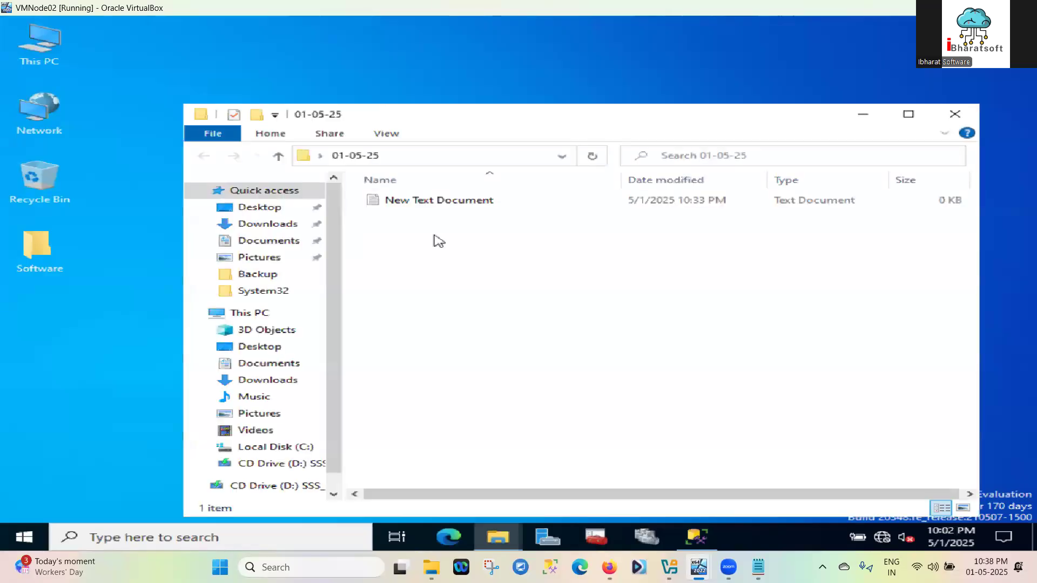
double_click(476, 200)
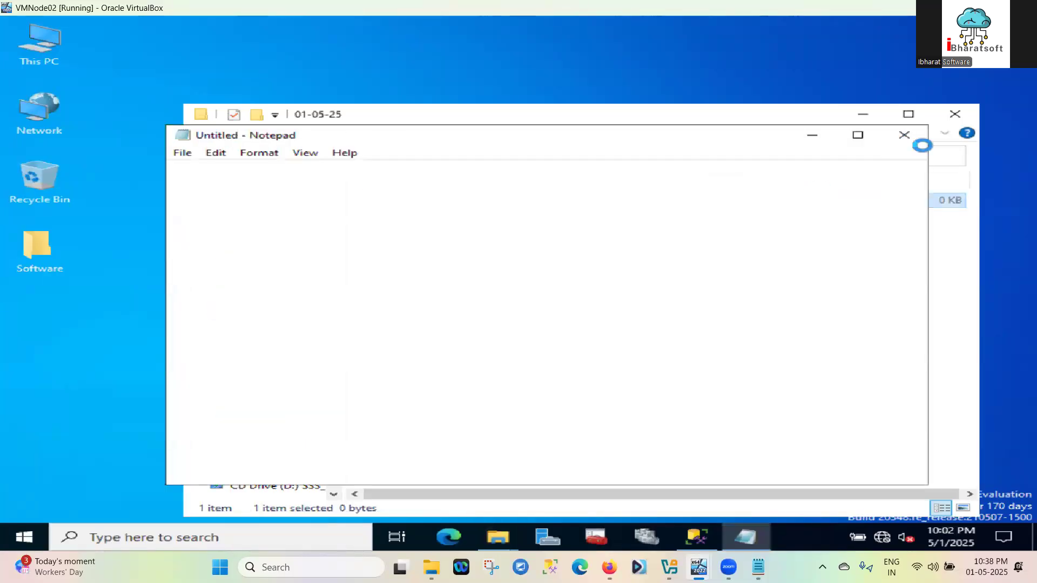
left_click(899, 139)
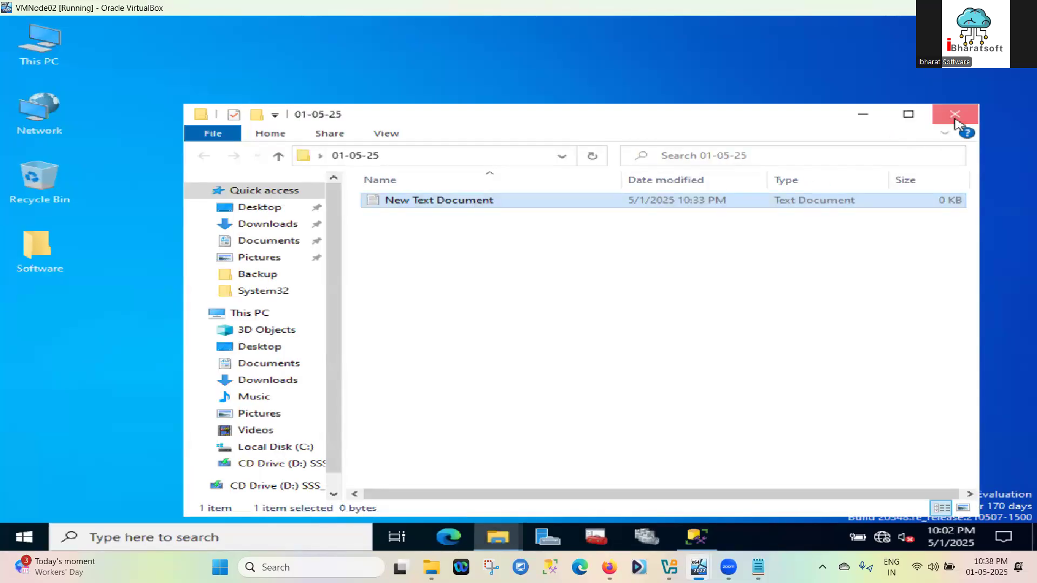
left_click(954, 114)
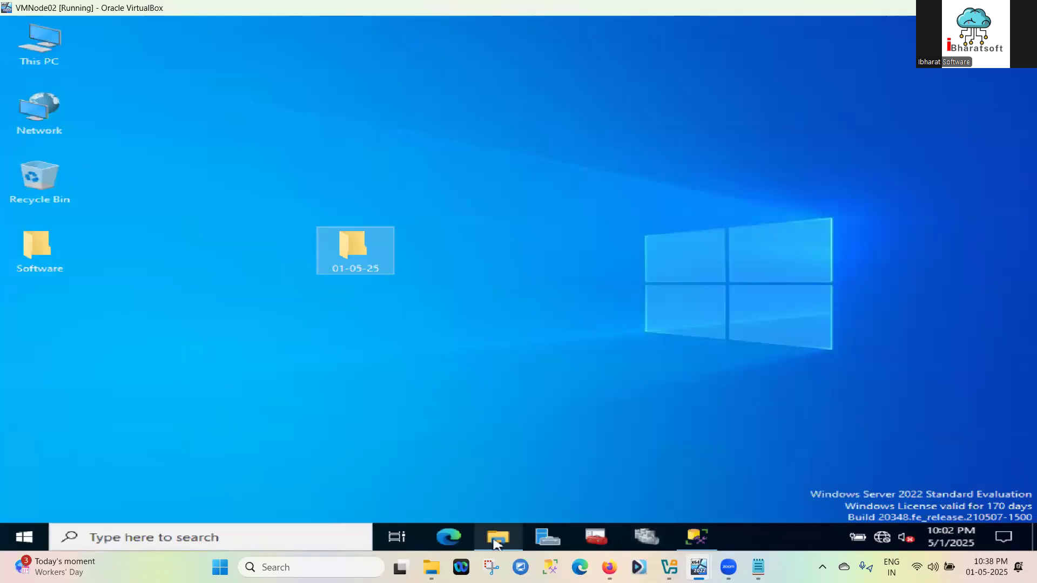
Copy the 01-05-25 folder from the shared Software folder
mouse_move(497, 538)
left_click(498, 501)
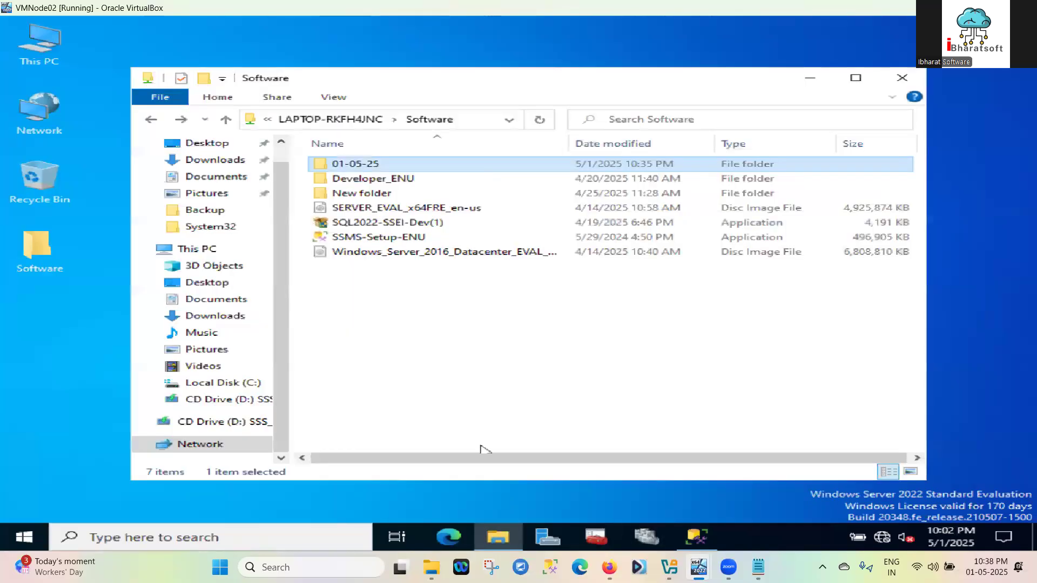
double_click(480, 169)
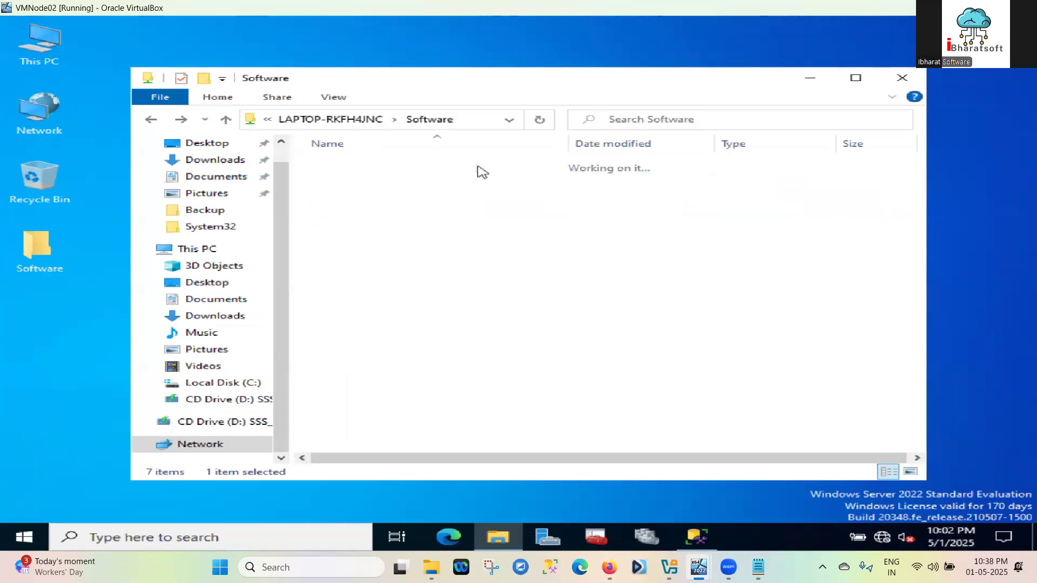
left_click(479, 171)
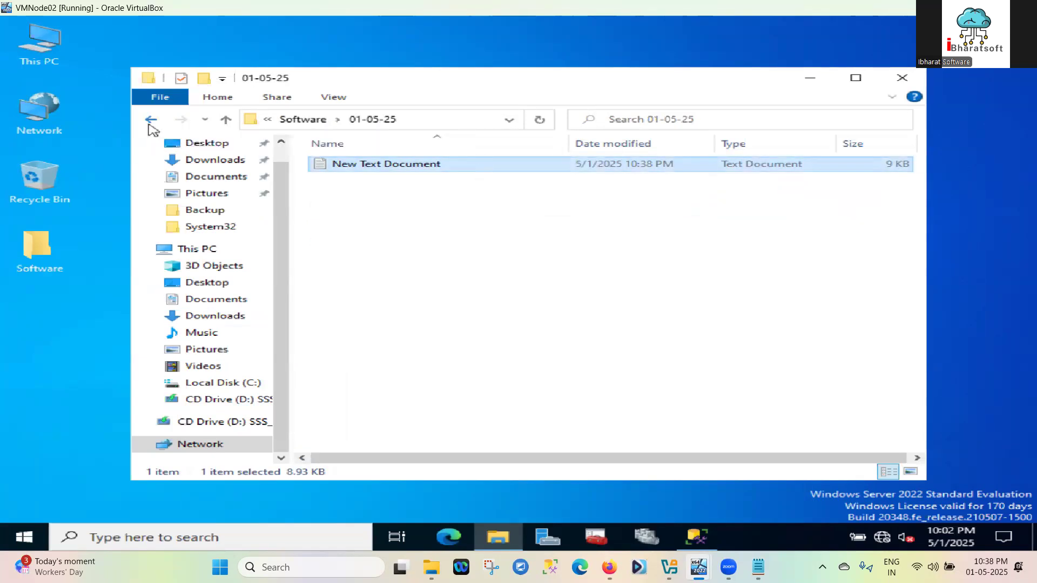
left_click(150, 121)
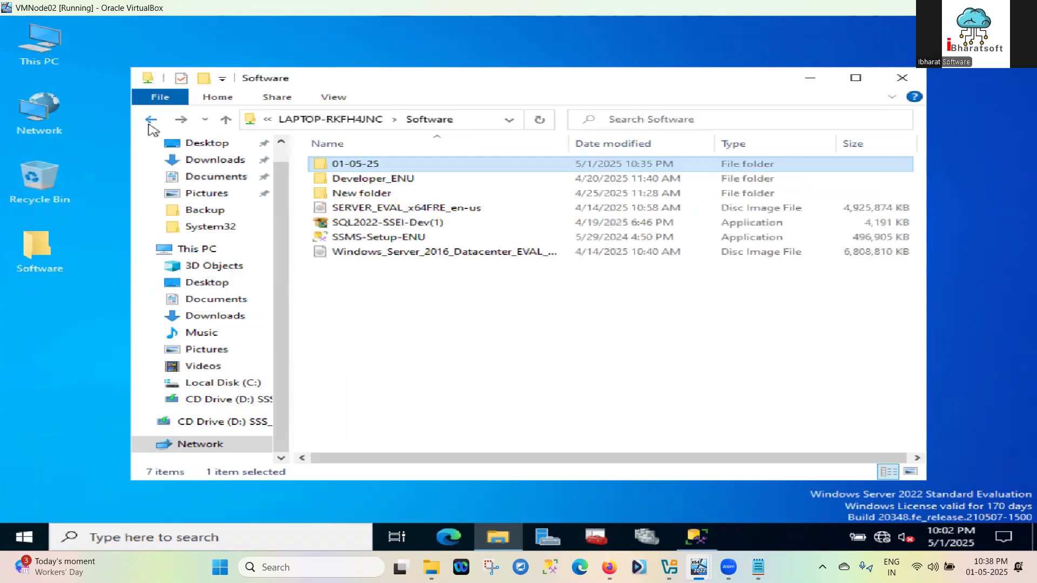
left_click(380, 165)
left_click(379, 272)
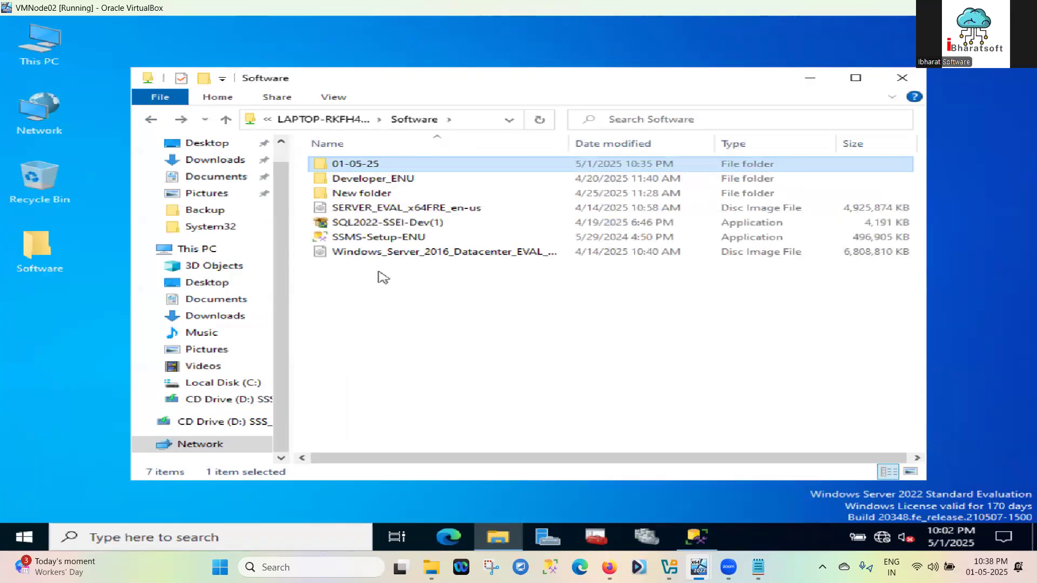
left_click(377, 168)
right_click(377, 167)
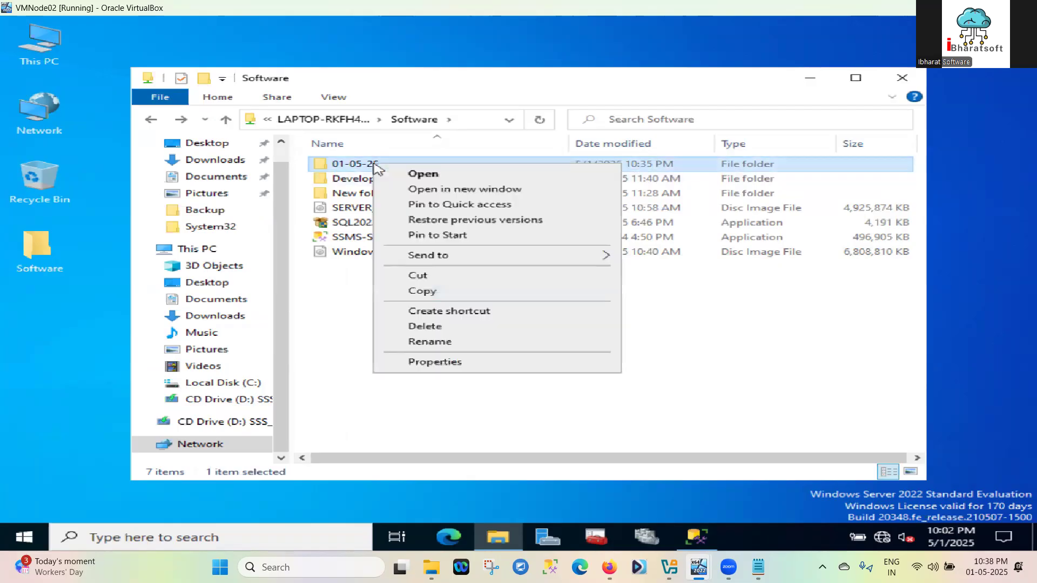
left_click(421, 292)
left_click(76, 333)
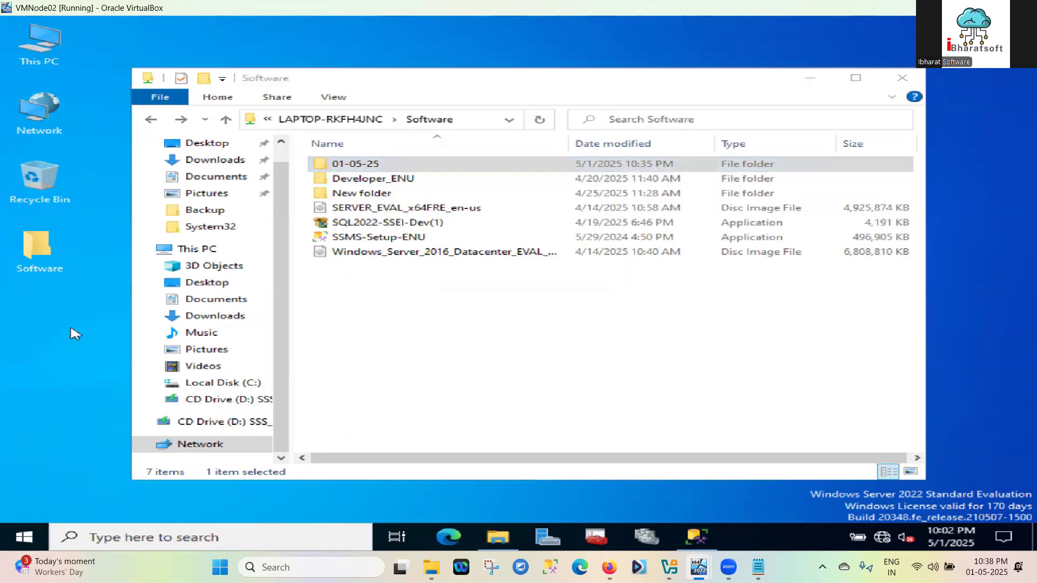
left_click(810, 78)
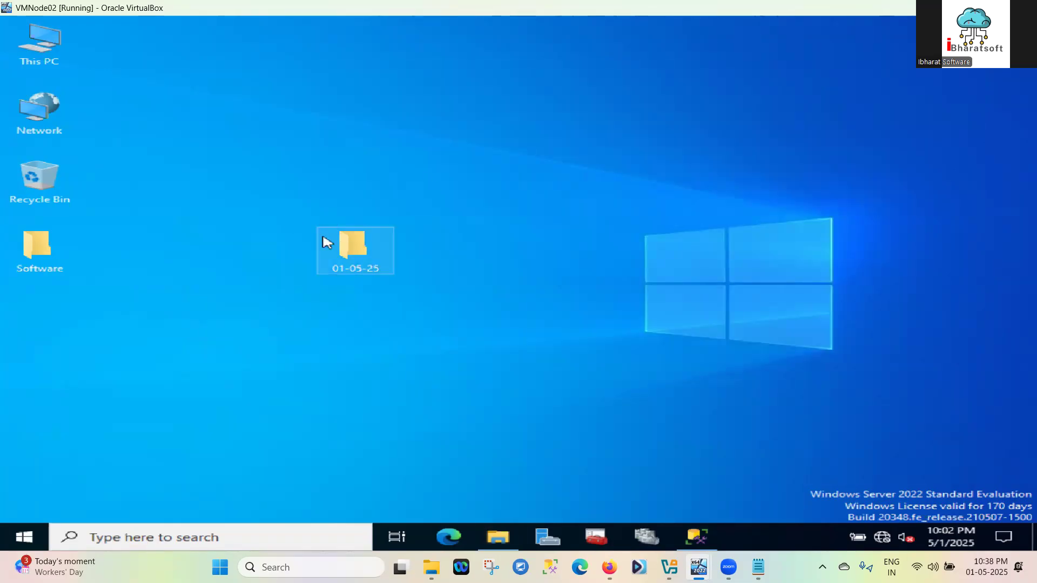
Permanently delete the old desktop 01-05-25 folder and paste the fresh copy, replacing existing files
left_click(347, 252)
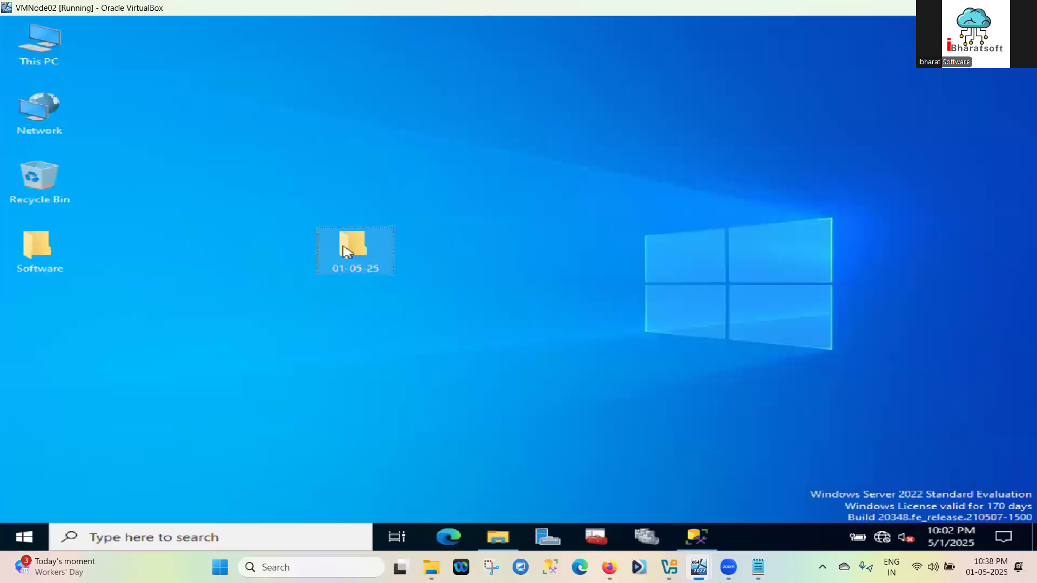
key("shift+Delete")
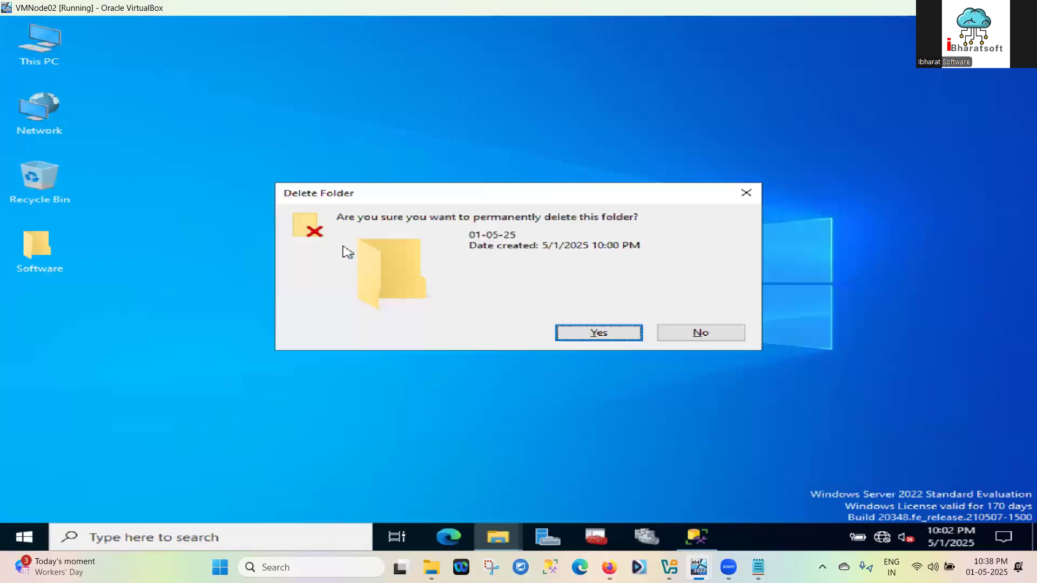
left_click(564, 335)
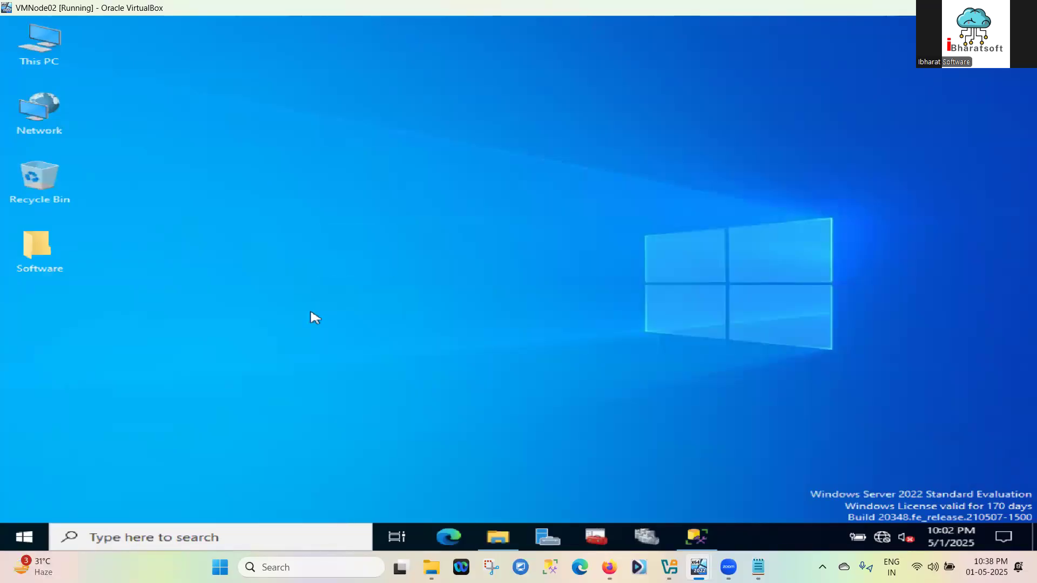
right_click(313, 316)
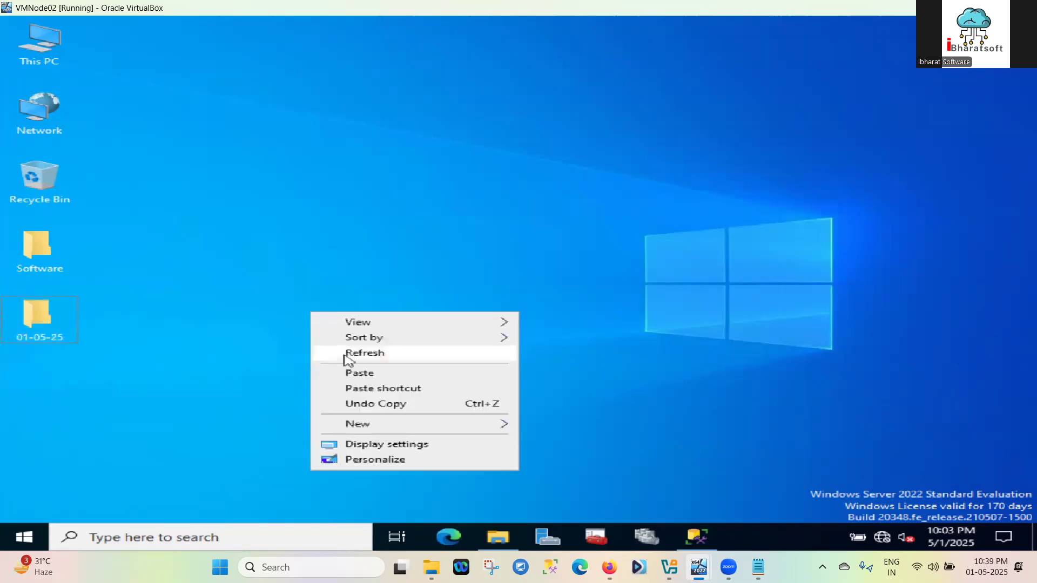
left_click(361, 380)
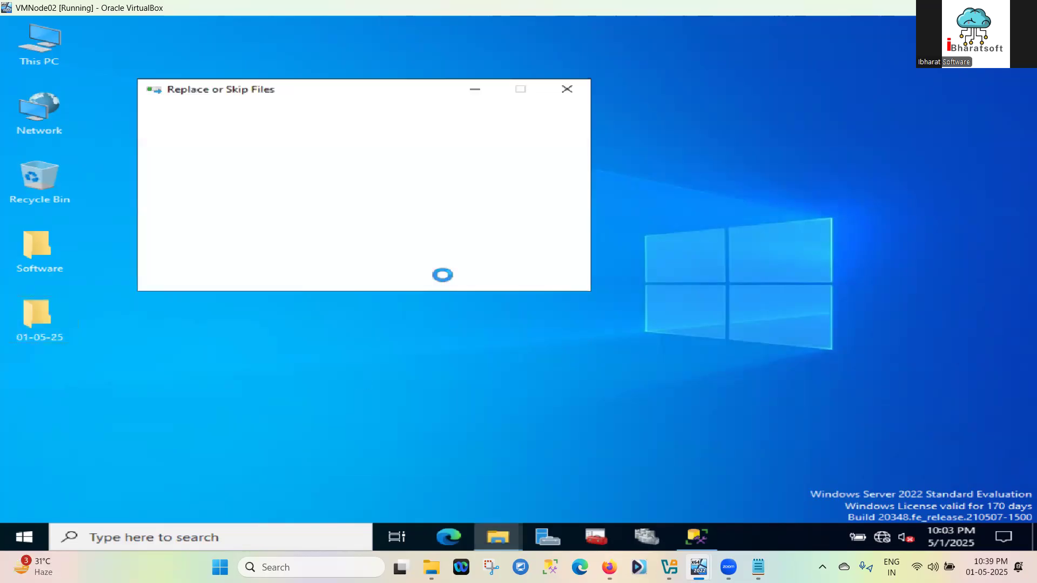
left_click(331, 184)
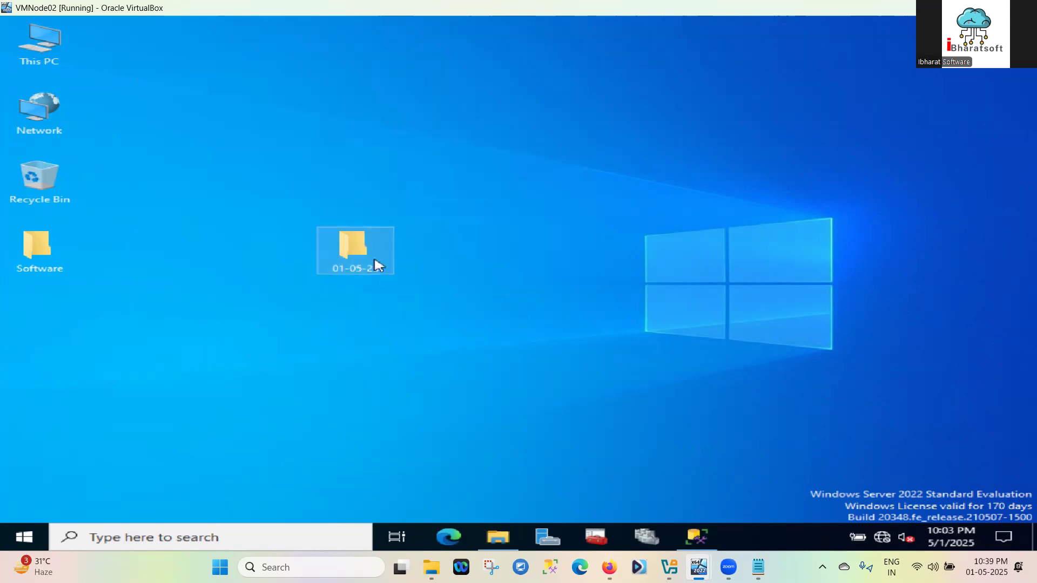
Open the VM desktop copy of New Text Document and select its entire script before returning to SSMS
double_click(378, 265)
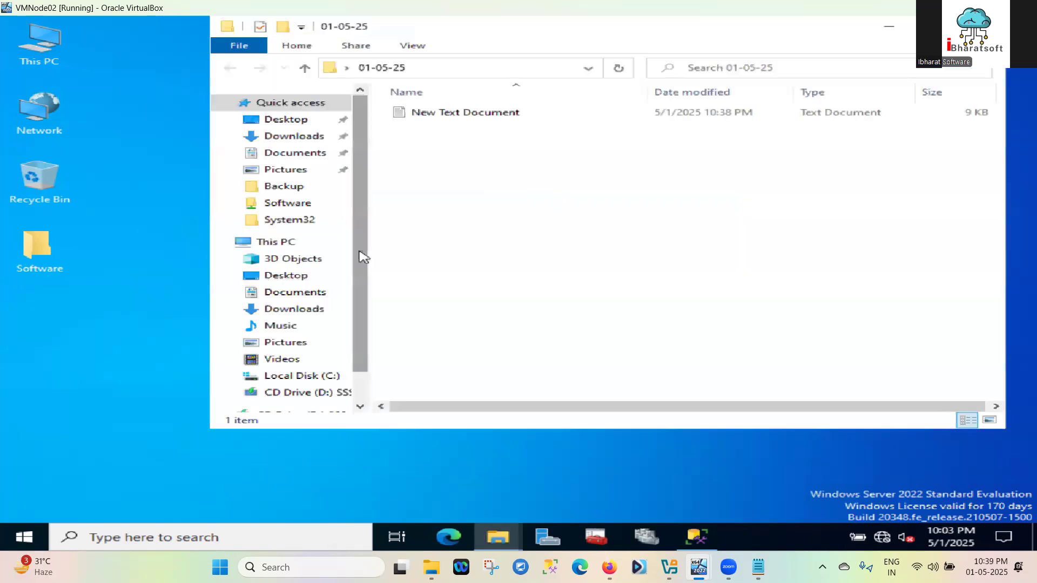
double_click(510, 113)
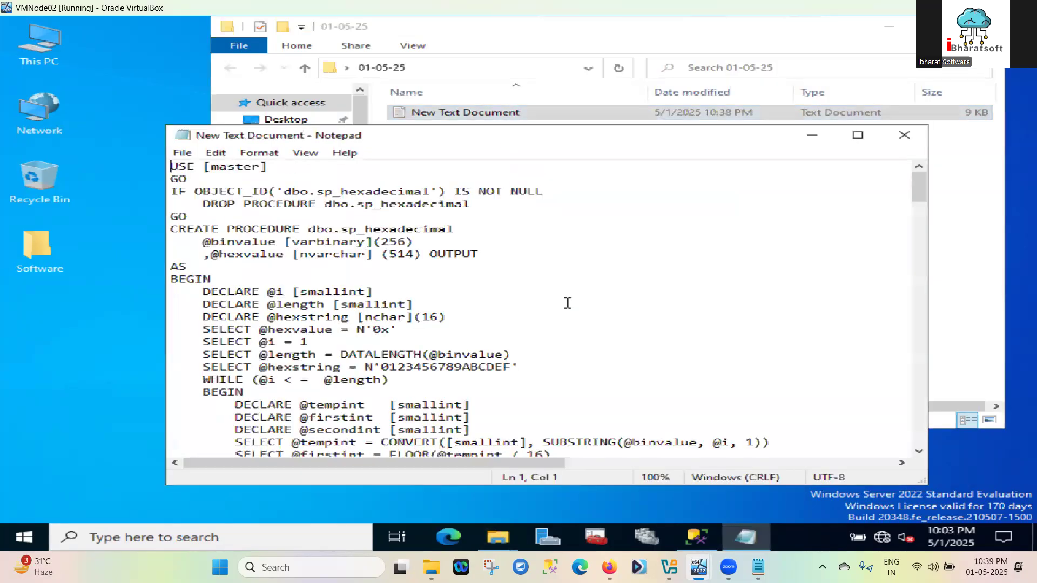
key("ctrl+a")
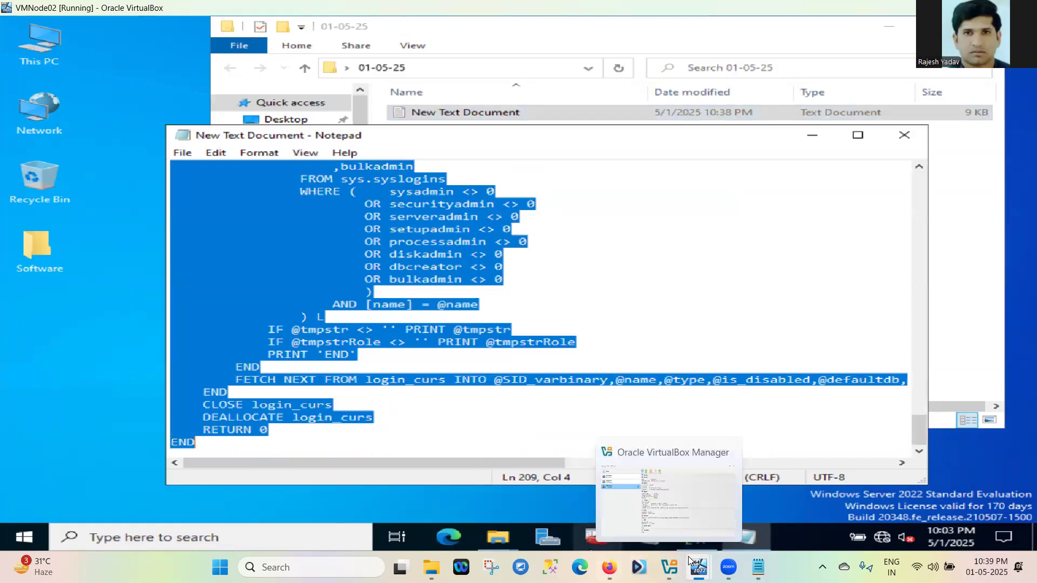
mouse_move(699, 566)
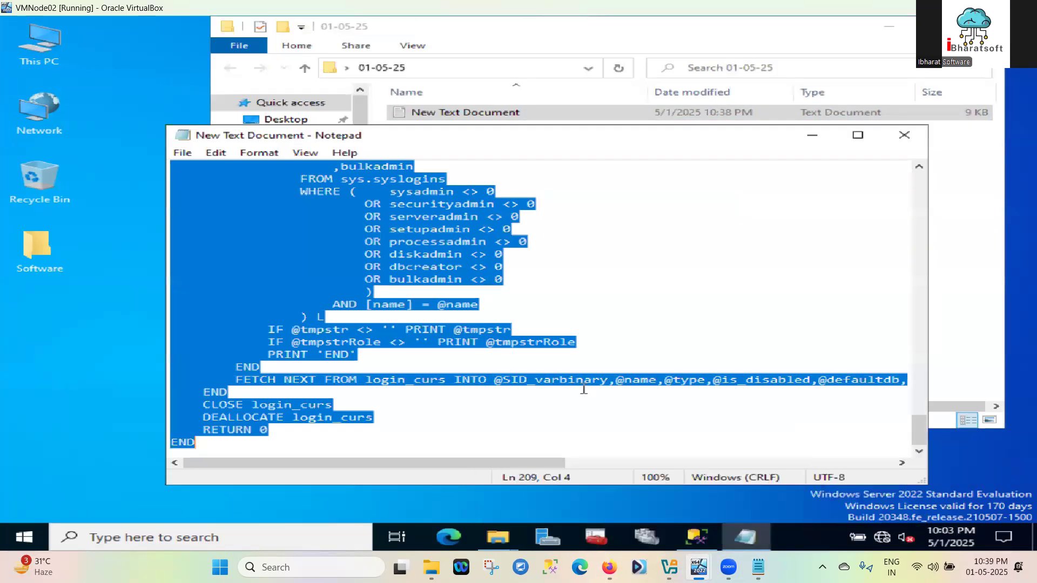
left_click(697, 536)
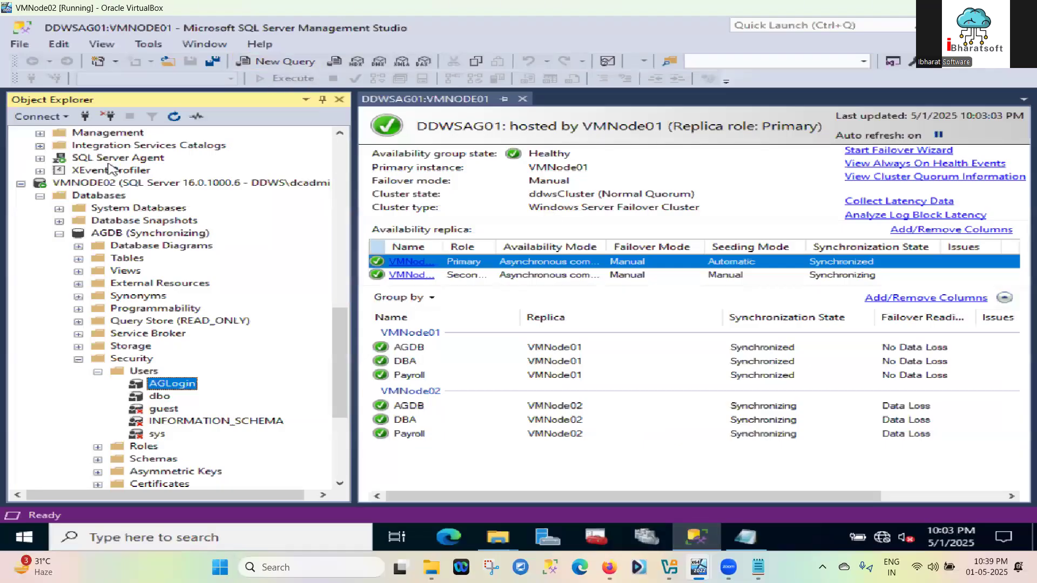
Open a new query on VMNODE01 master, paste the login-transfer script, and execute it
scroll(89, 201, "up", 10)
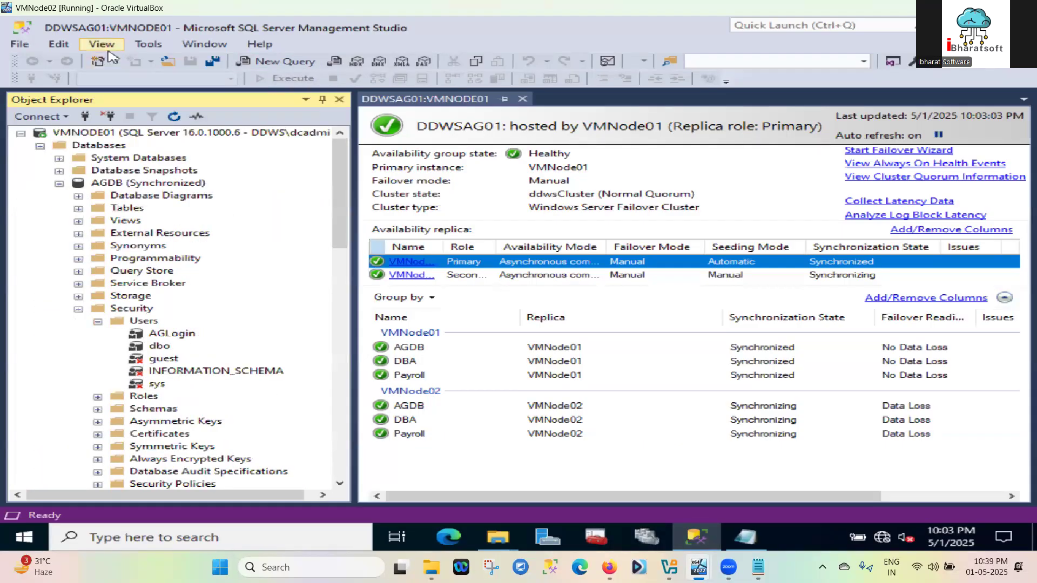
left_click(138, 134)
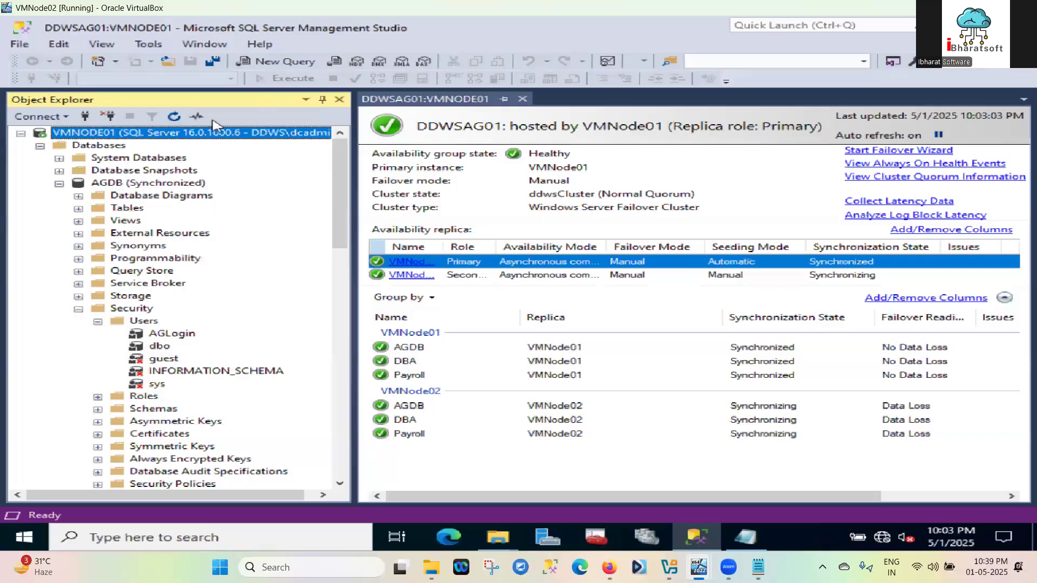
left_click(303, 60)
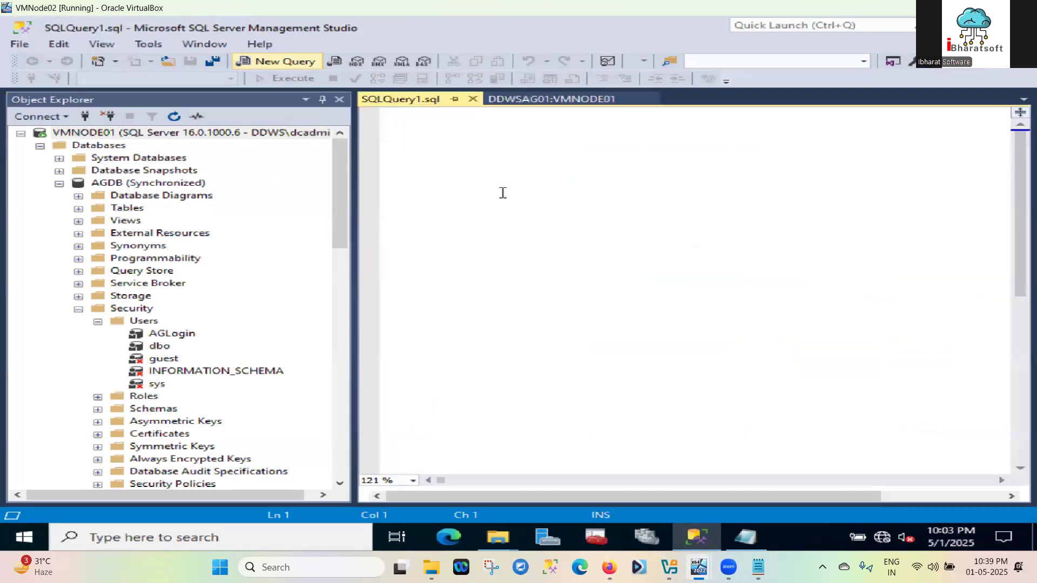
key("ctrl+v")
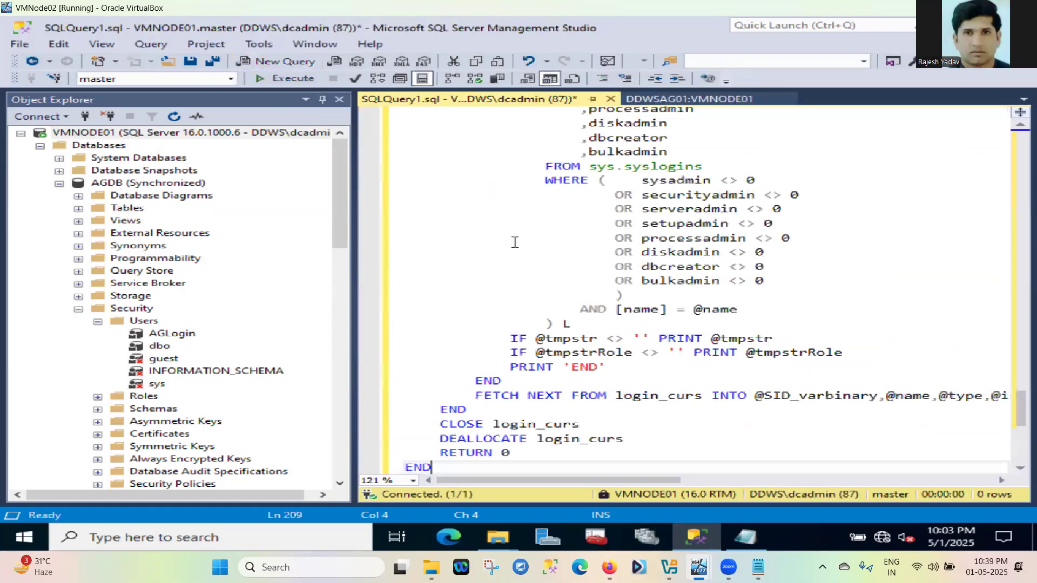
left_click(288, 79)
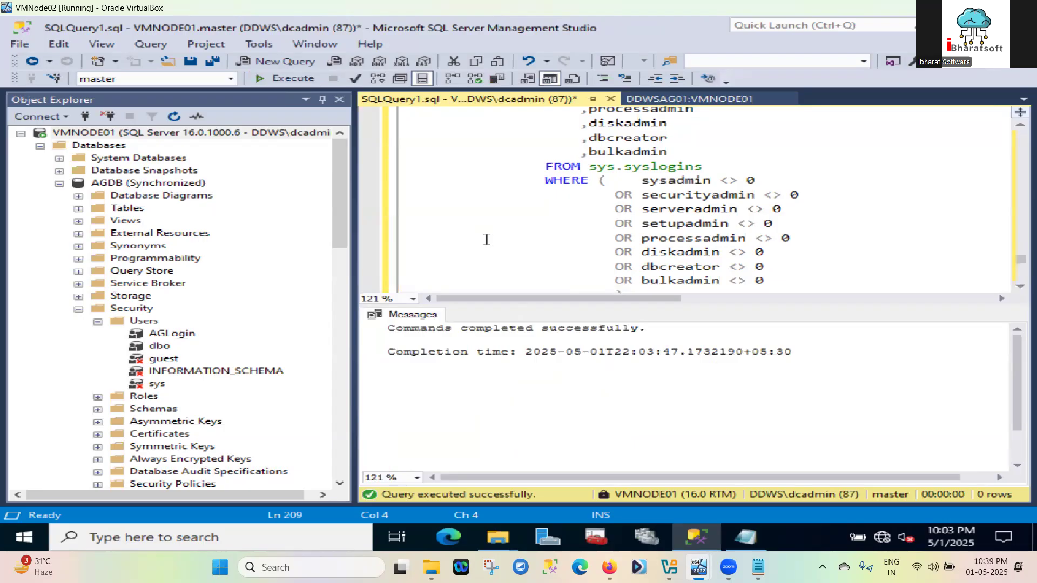
Hide the results pane and review the executed script, highlighting sp_help_revlogin in the existence check
scroll(487, 239, "up", 1)
scroll(486, 240, "down", 3)
scroll(487, 239, "up", 12)
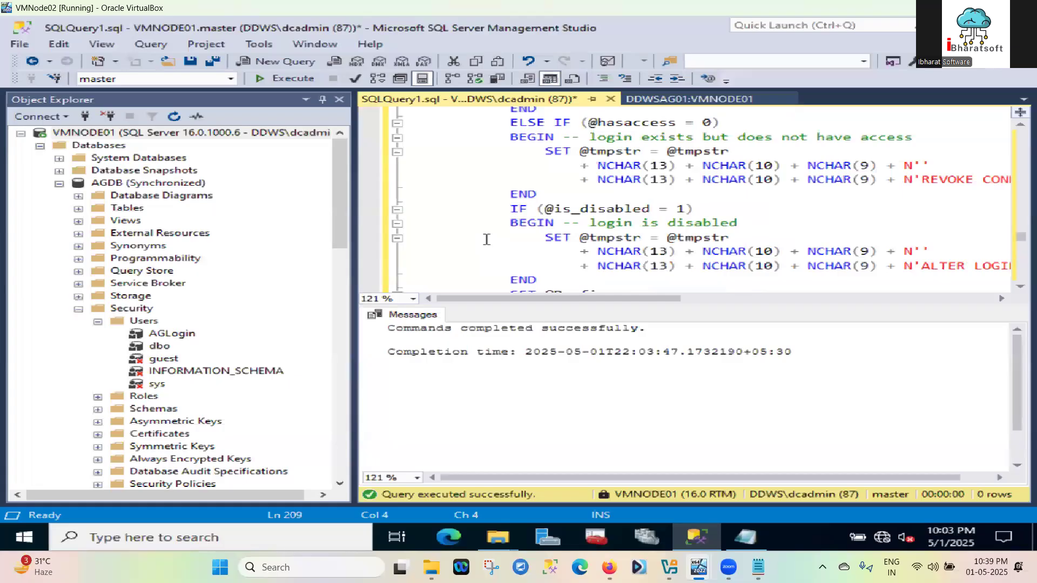
scroll(486, 240, "up", 5)
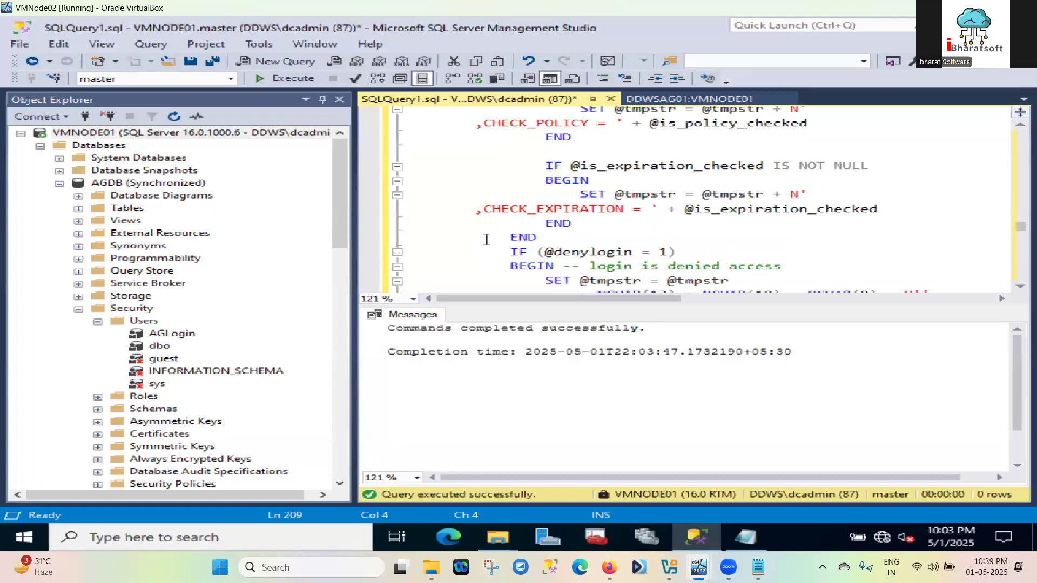
key("ctrl+r")
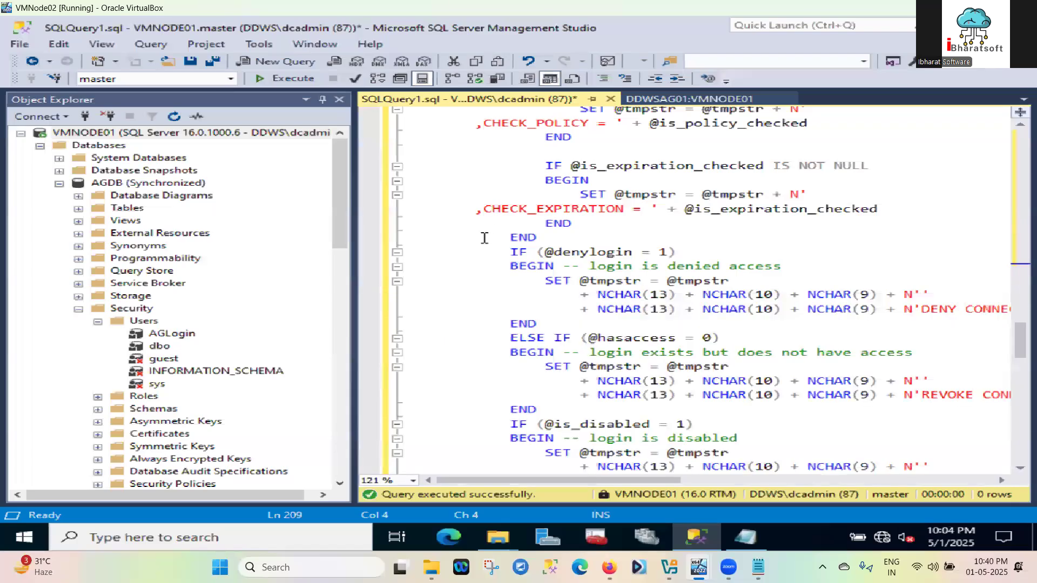
scroll(486, 239, "up", 15)
scroll(489, 229, "up", 3)
left_click(489, 226)
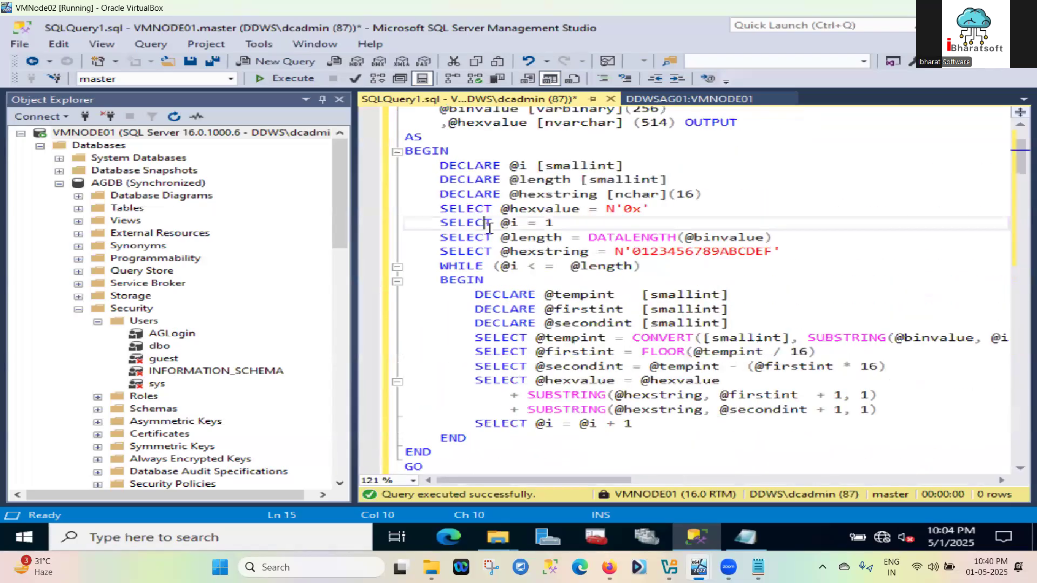
scroll(490, 229, "down", 1)
scroll(490, 229, "down", 1)
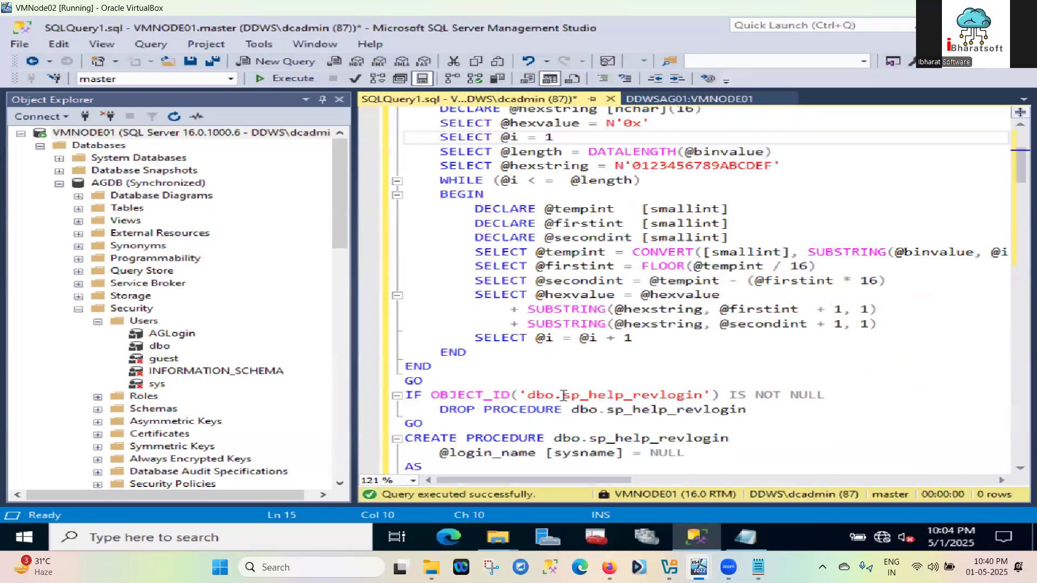
left_click_drag(563, 396, 707, 397)
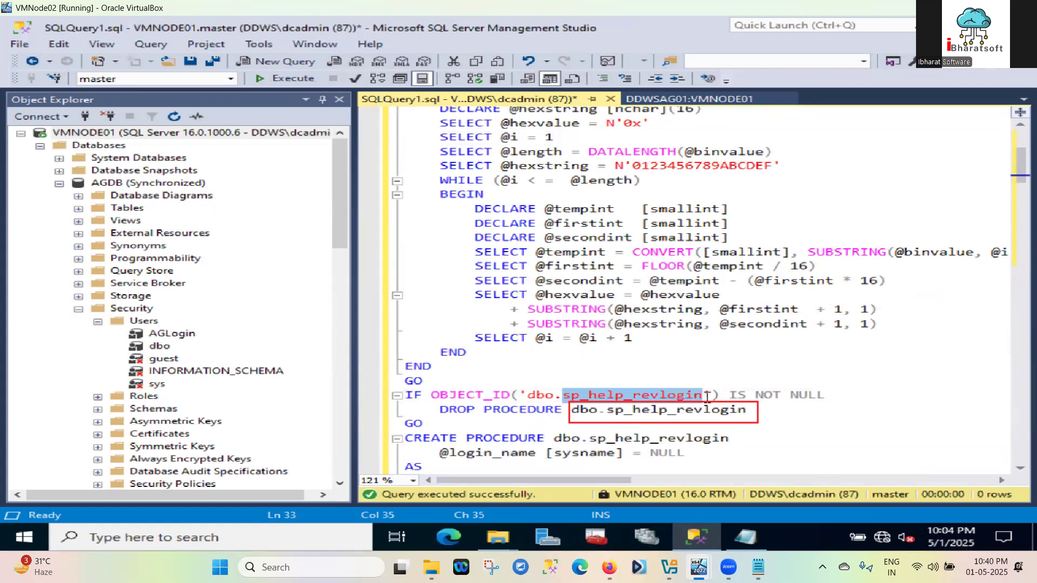